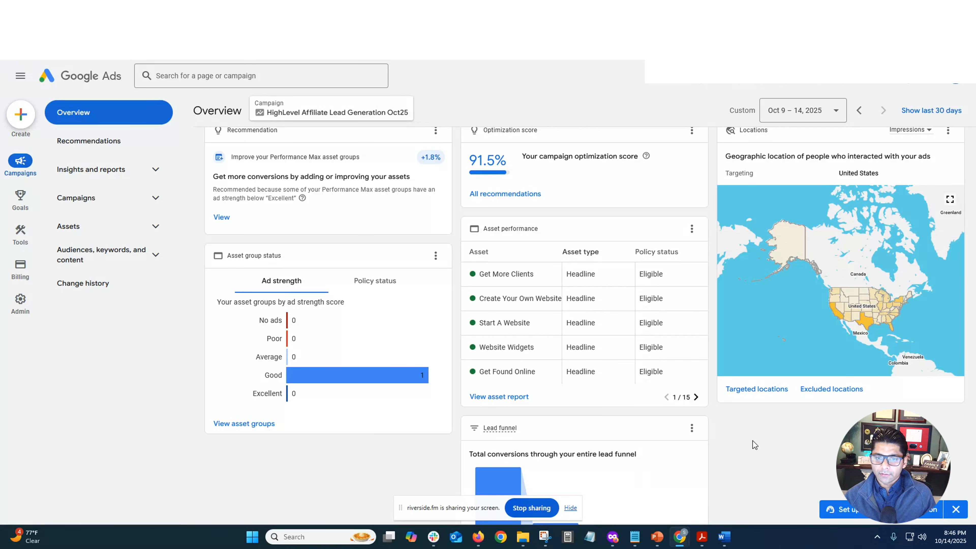
{"action": "scroll", "coordinate": [752, 441], "scroll_direction": "down", "scroll_amount": 4}
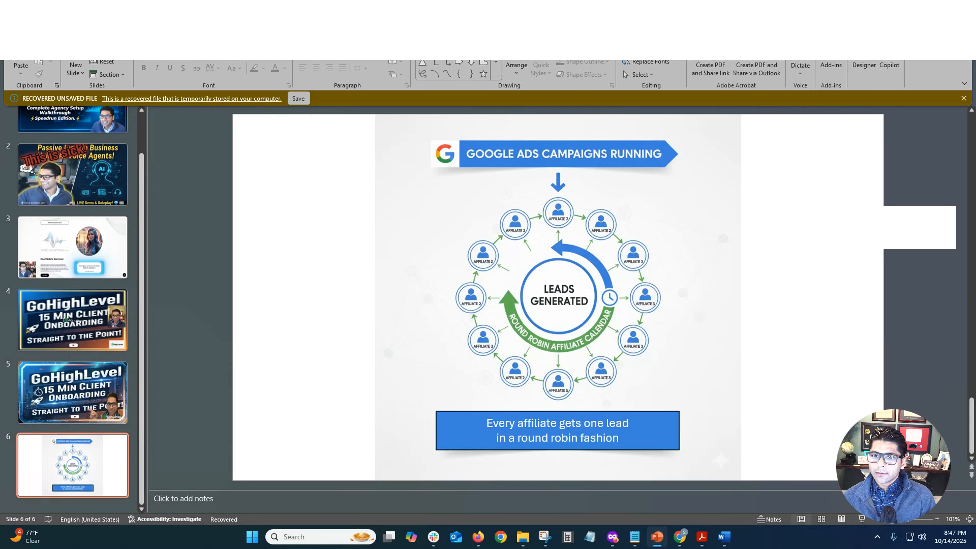
{"action": "key", "text": "alt+Tab"}
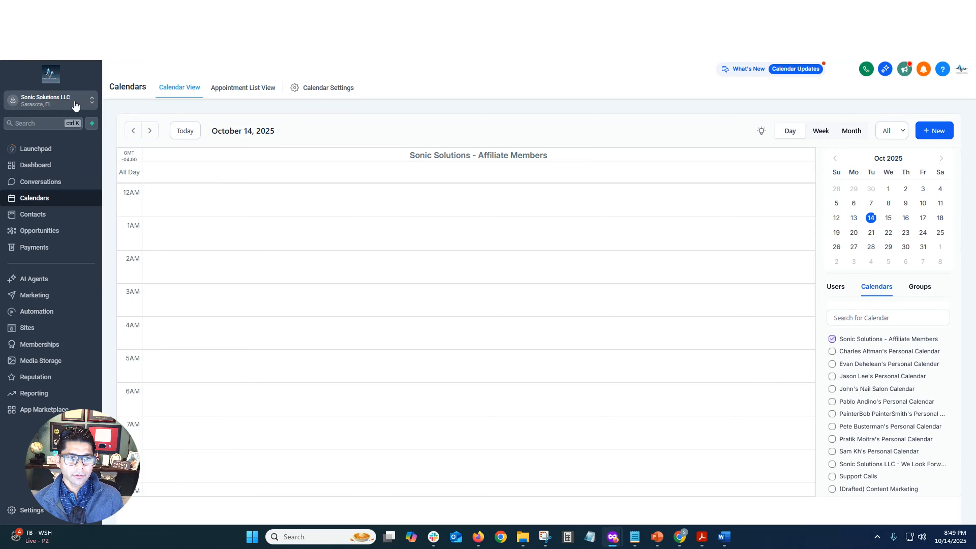
Create a new automation workflow from scratch.
{"action": "left_click", "coordinate": [45, 316]}
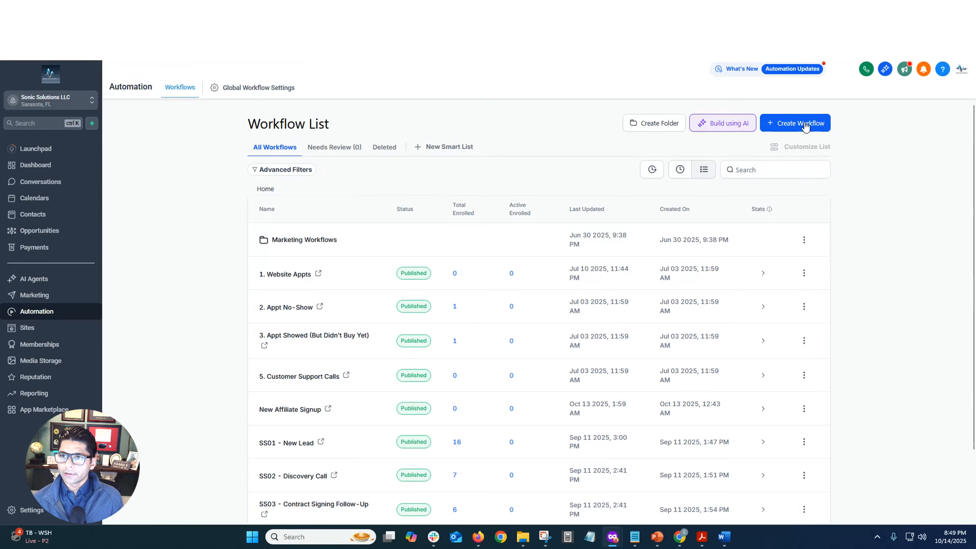
{"action": "left_click", "coordinate": [805, 127]}
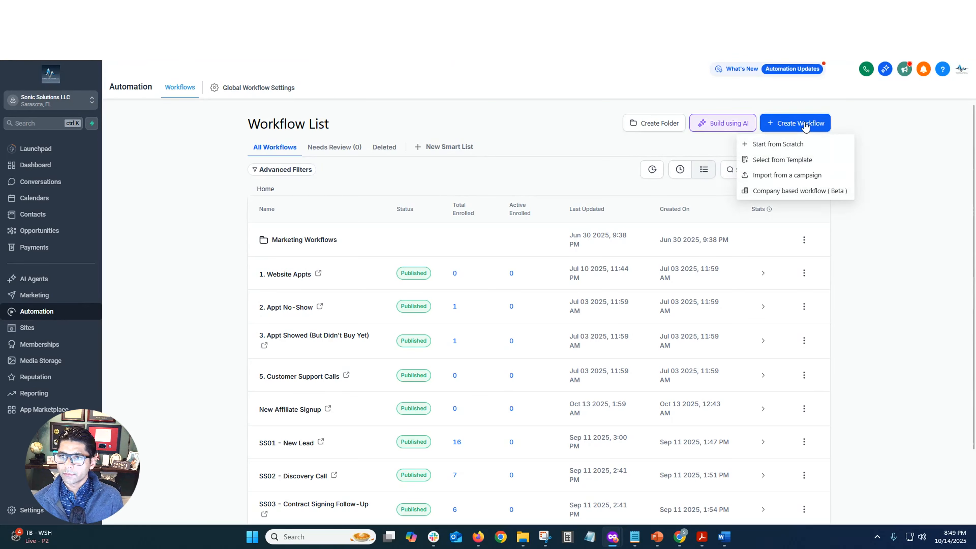
{"action": "left_click", "coordinate": [785, 146]}
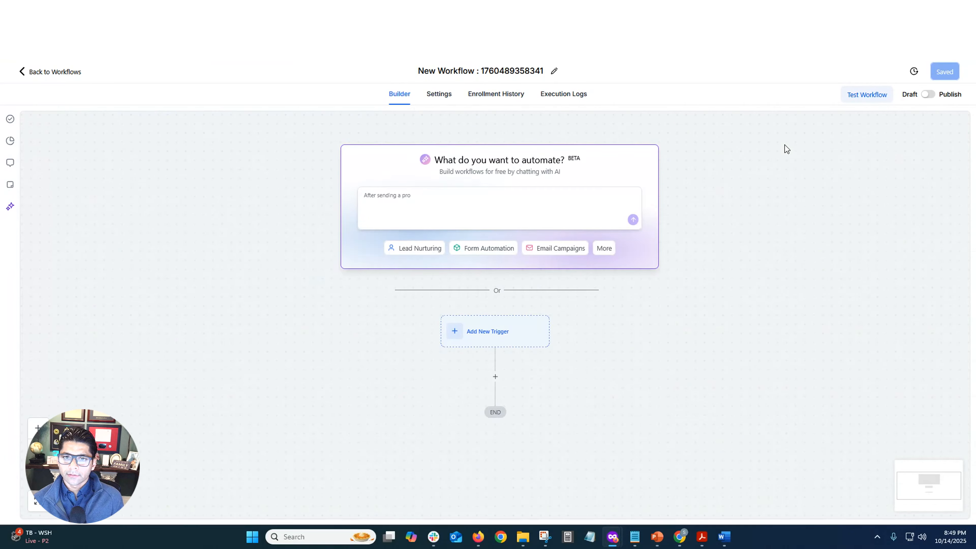
Add a Customer Booked Appointment trigger to the new workflow.
{"action": "left_click", "coordinate": [403, 198]}
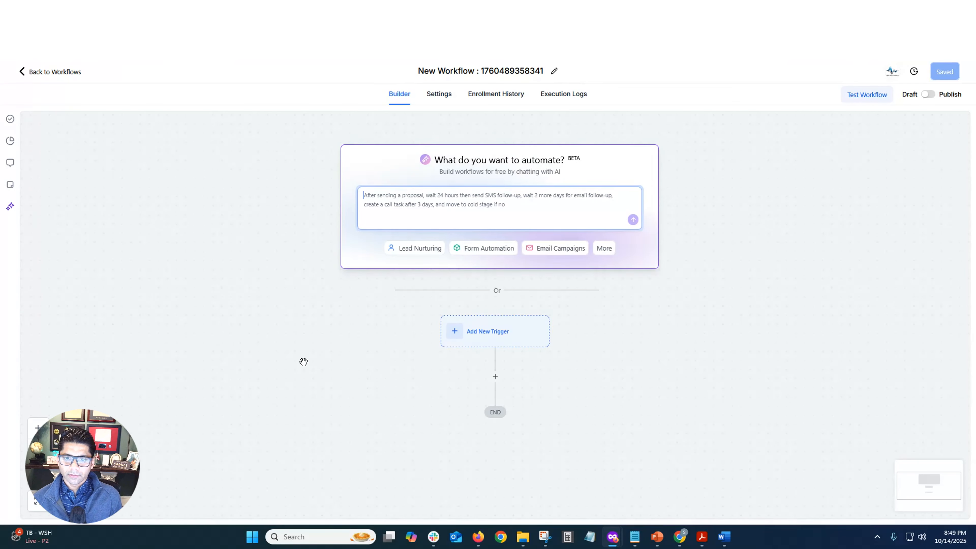
{"action": "scroll", "coordinate": [303, 323], "scroll_direction": "down", "scroll_amount": 2}
{"action": "scroll", "coordinate": [301, 297], "scroll_direction": "down", "scroll_amount": 1}
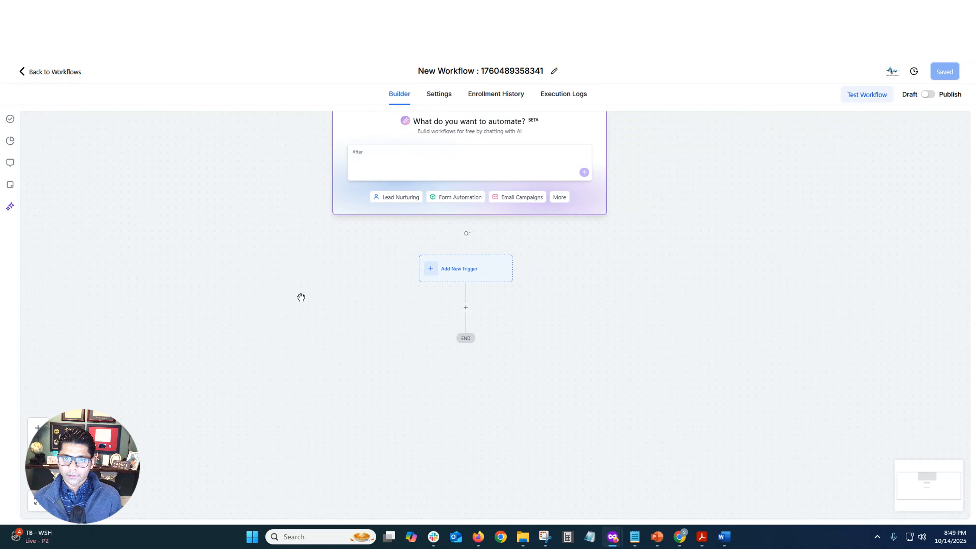
{"action": "mouse_move", "coordinate": [271, 273]}
{"action": "left_mouse_down"}
{"action": "mouse_move", "coordinate": [292, 307]}
{"action": "mouse_move", "coordinate": [286, 285]}
{"action": "left_mouse_up"}
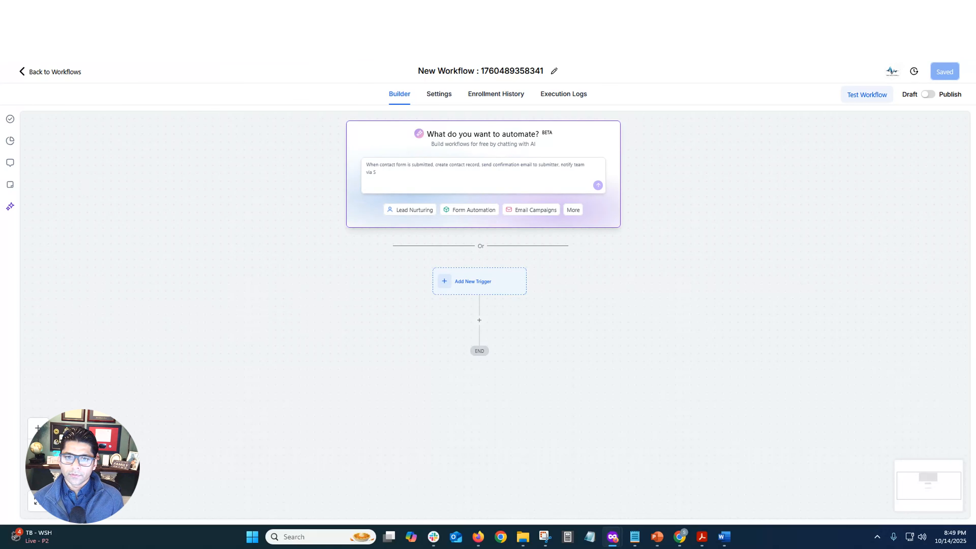
{"action": "left_click", "coordinate": [476, 286]}
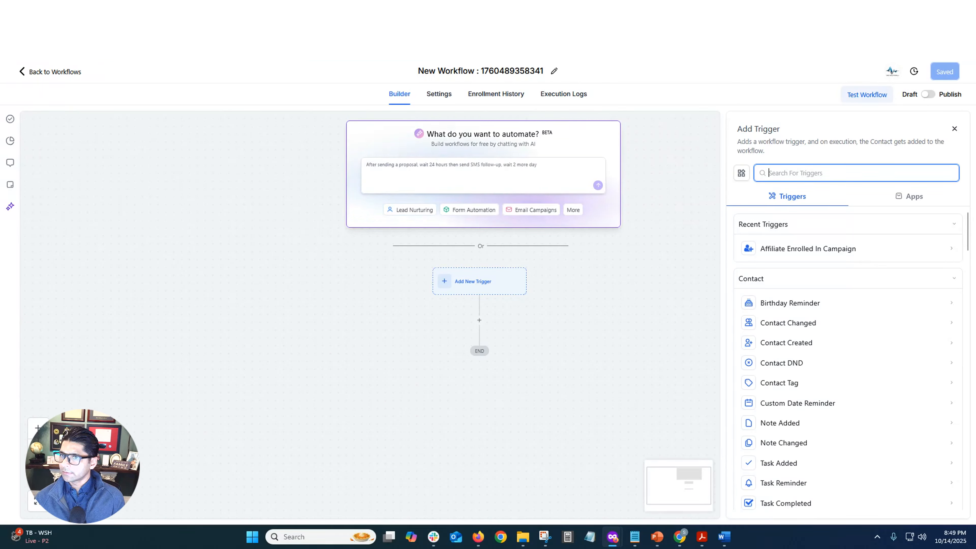
{"action": "type", "text": "appointme"}
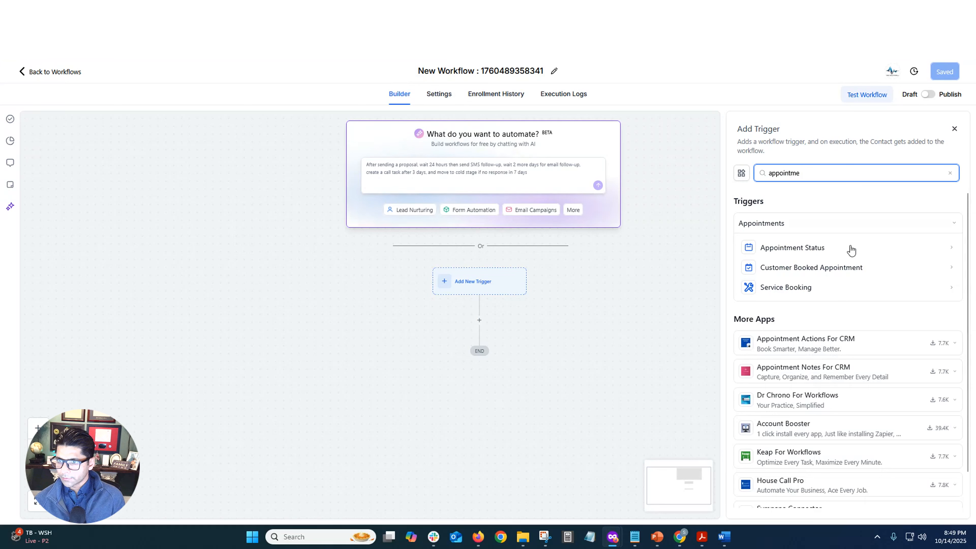
{"action": "left_click", "coordinate": [822, 273]}
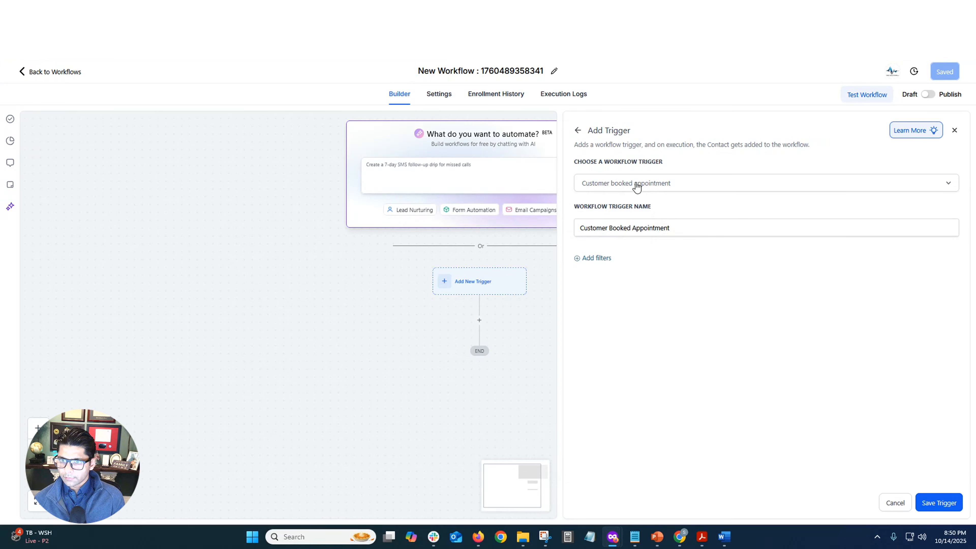
Filter the trigger to the calendar "Sonic Solutions - Affiliate Members" and save the trigger.
{"action": "double_click", "coordinate": [641, 228]}
{"action": "left_click", "coordinate": [671, 278]}
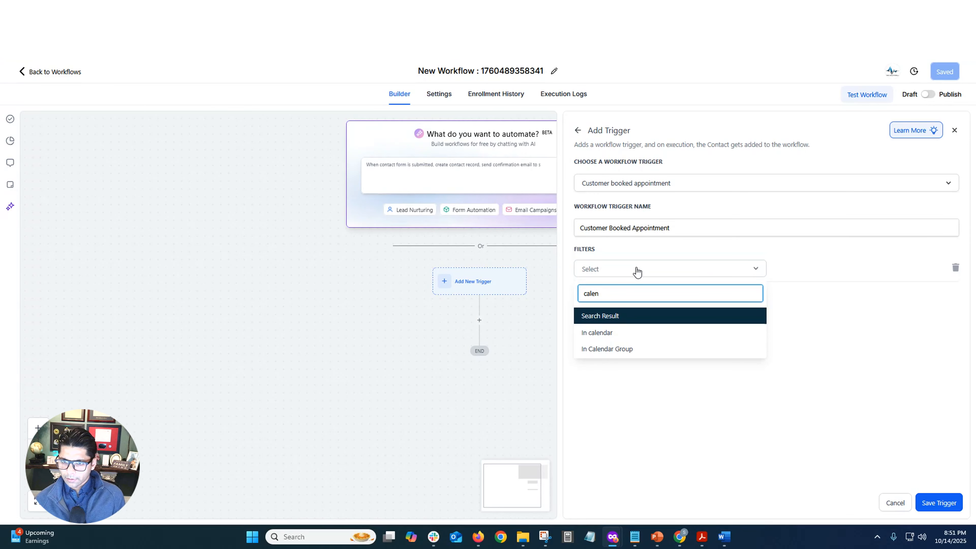
{"action": "left_click", "coordinate": [615, 335]}
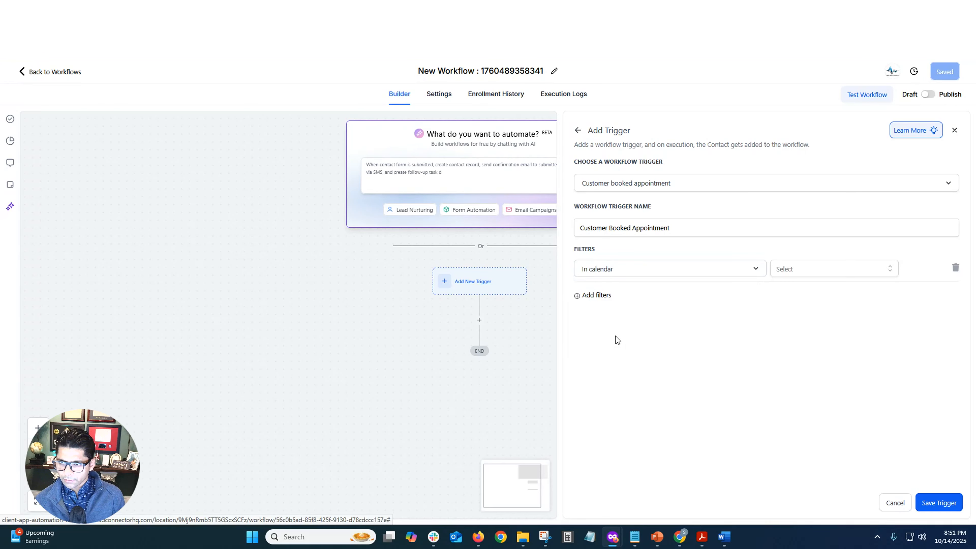
{"action": "left_click", "coordinate": [856, 269]}
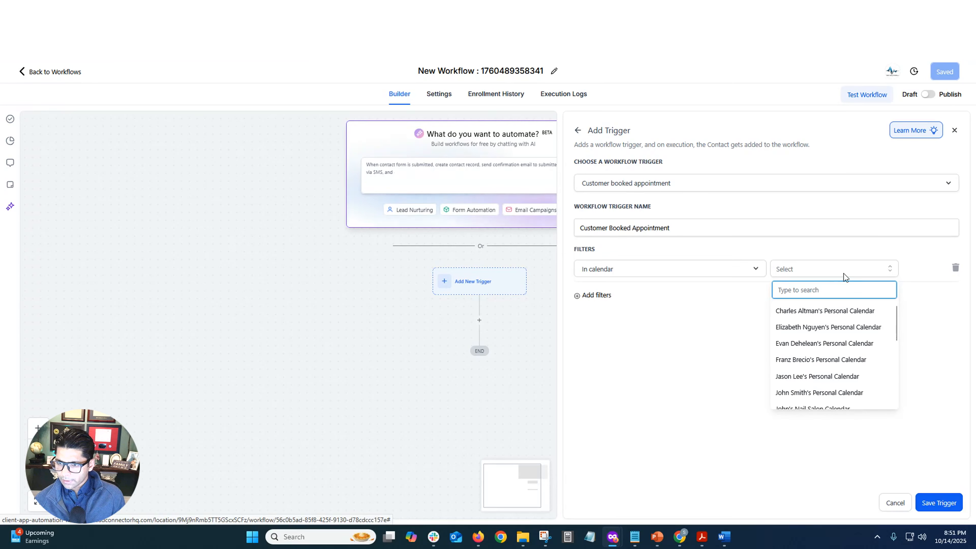
{"action": "scroll", "coordinate": [859, 373], "scroll_direction": "down", "scroll_amount": 5}
{"action": "left_click", "coordinate": [856, 358]}
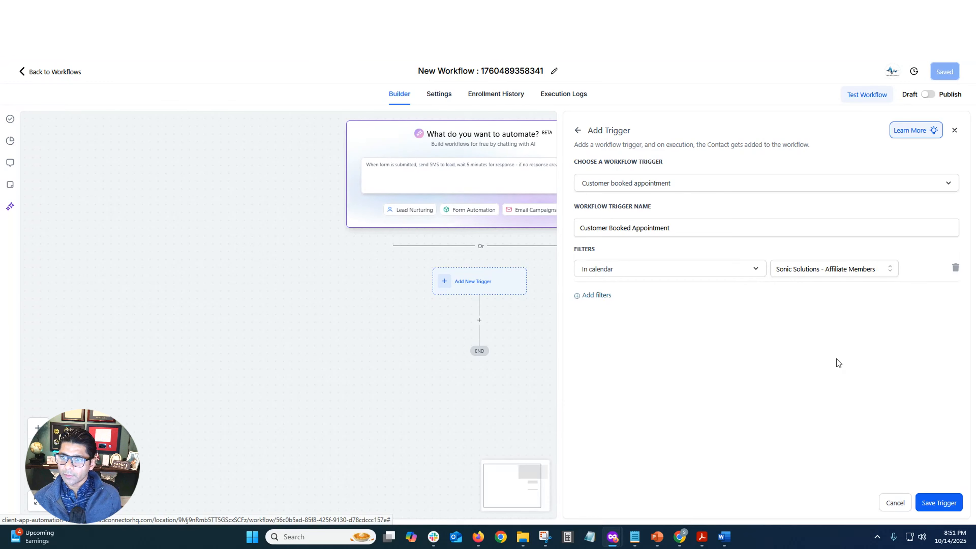
{"action": "left_click", "coordinate": [937, 503]}
Insert an Add Contact Tag action below the appointment trigger.
{"action": "left_click", "coordinate": [472, 239]}
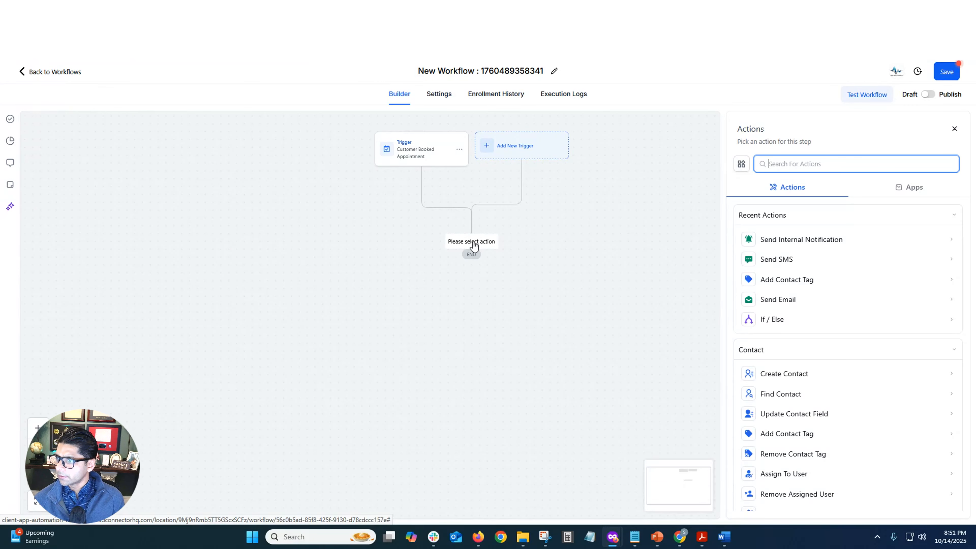
{"action": "left_click", "coordinate": [855, 263]}
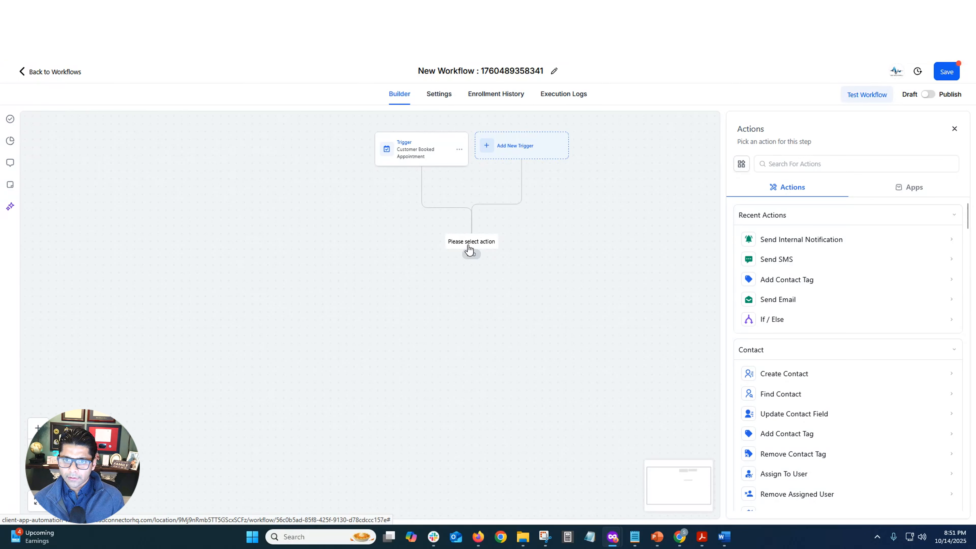
{"action": "left_click", "coordinate": [840, 162]}
{"action": "type", "text": "add"}
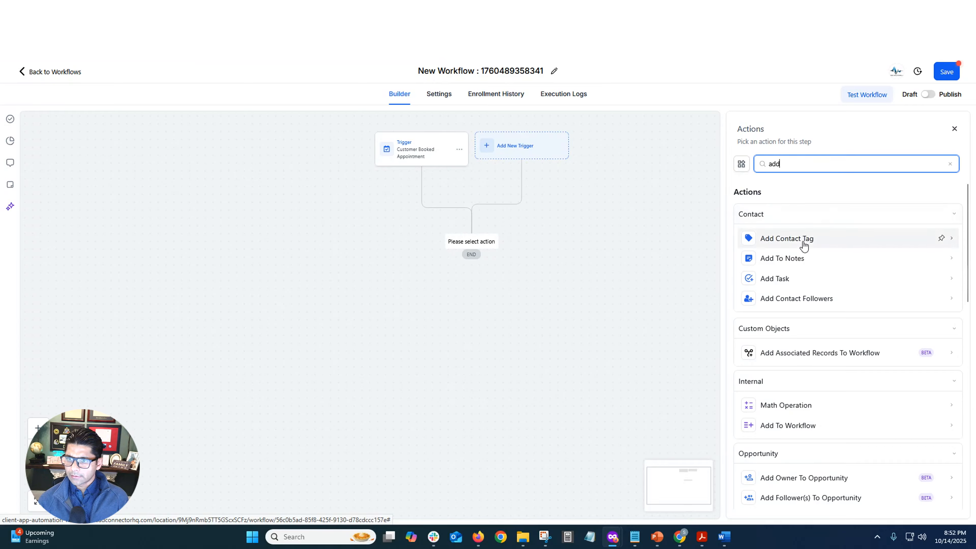
{"action": "left_click", "coordinate": [804, 245]}
Choose the existing tag "appointment scheduled" for the Add Tag action and save the action.
{"action": "left_click", "coordinate": [811, 224]}
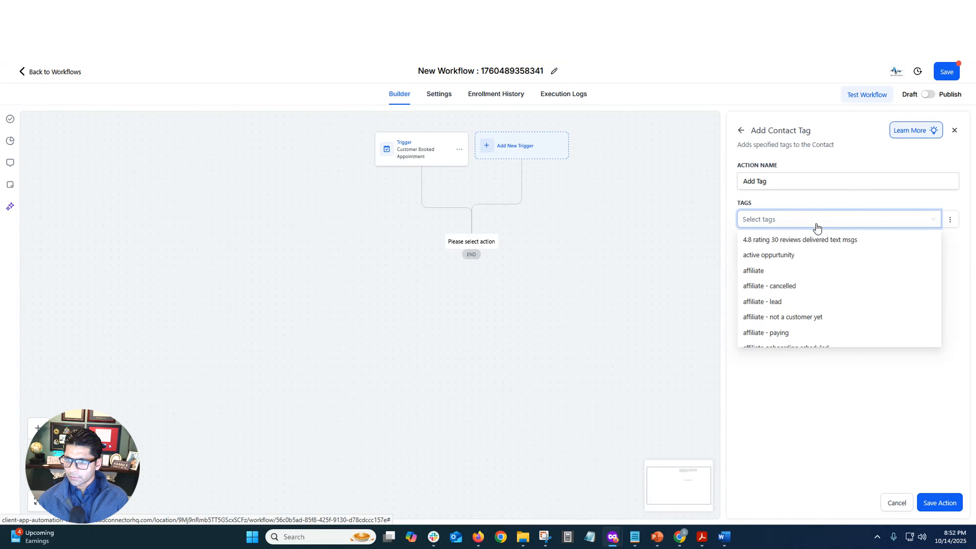
{"action": "scroll", "coordinate": [855, 303], "scroll_direction": "down", "scroll_amount": 2}
{"action": "scroll", "coordinate": [855, 302], "scroll_direction": "down", "scroll_amount": 10}
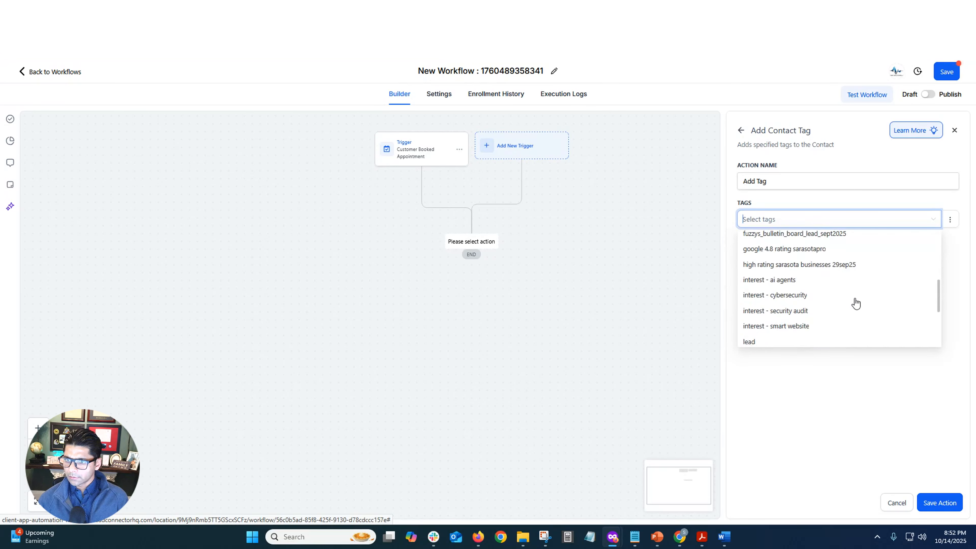
{"action": "scroll", "coordinate": [855, 303], "scroll_direction": "up", "scroll_amount": 2}
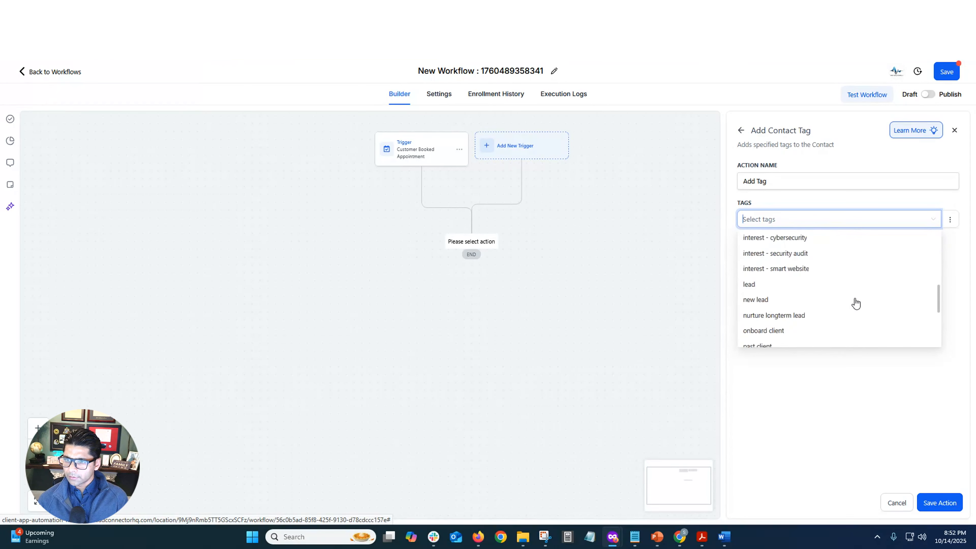
{"action": "scroll", "coordinate": [855, 302], "scroll_direction": "down", "scroll_amount": 4}
{"action": "scroll", "coordinate": [855, 303], "scroll_direction": "up", "scroll_amount": 10}
{"action": "type", "text": "appo"}
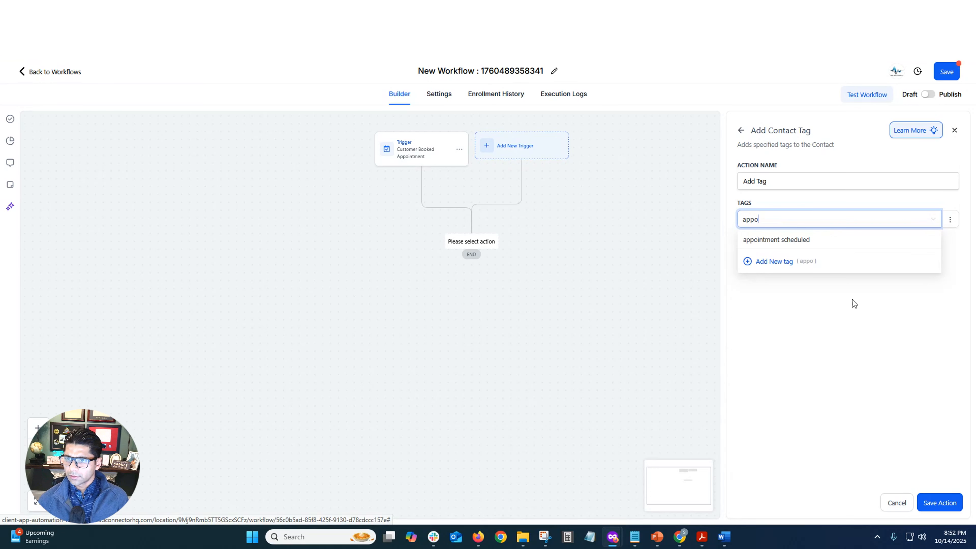
{"action": "left_click", "coordinate": [799, 240]}
{"action": "left_click", "coordinate": [800, 375]}
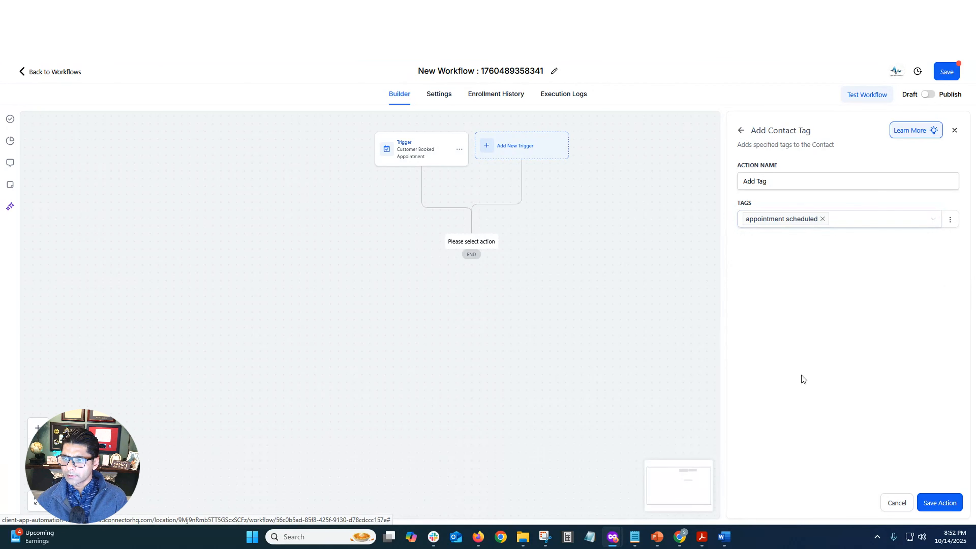
{"action": "left_click", "coordinate": [939, 506]}
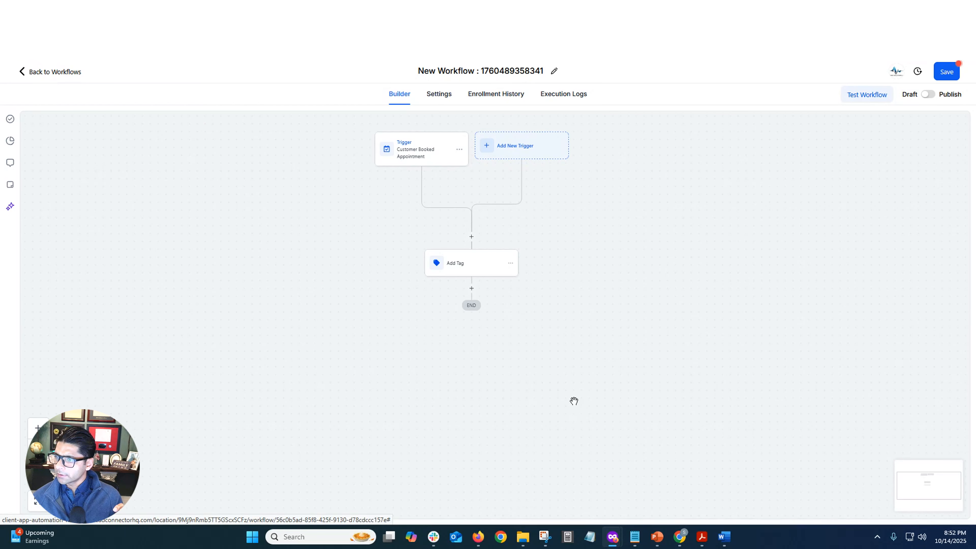
Insert an Update Opportunity action after the Add Tag action.
{"action": "left_click", "coordinate": [471, 288]}
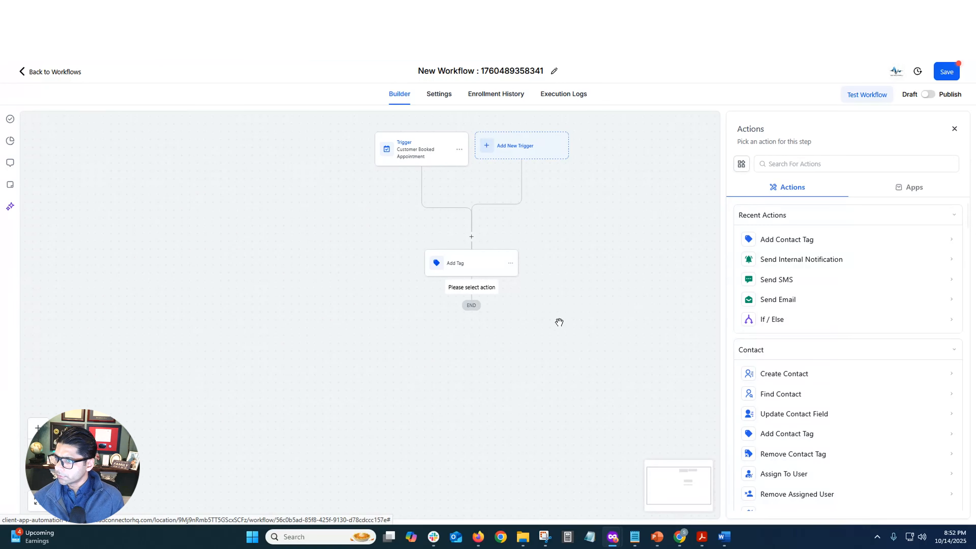
{"action": "left_click", "coordinate": [817, 164]}
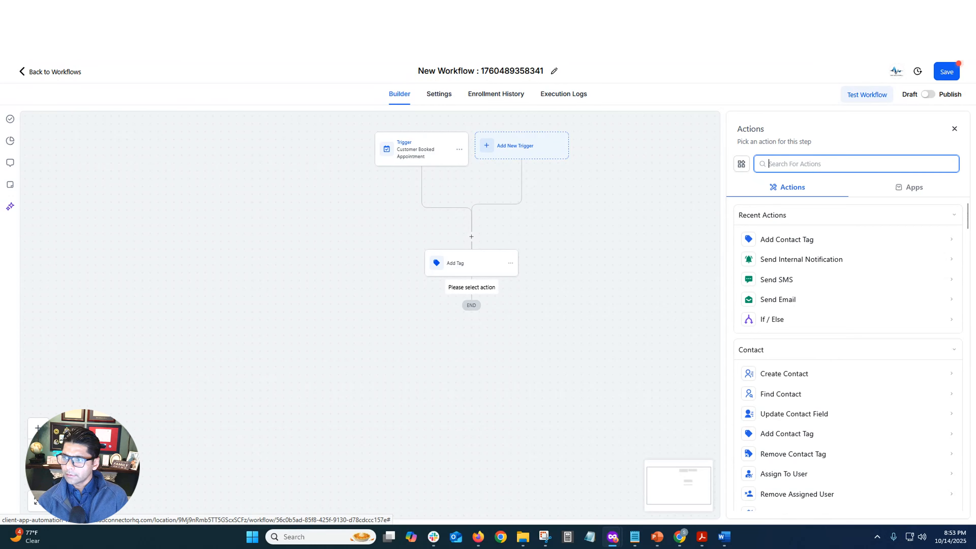
{"action": "type", "text": "update"}
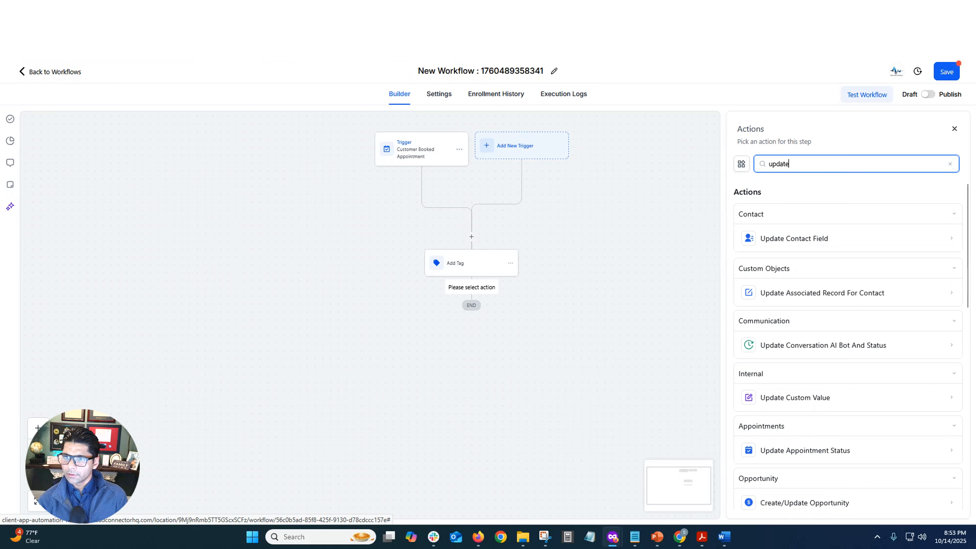
{"action": "type", "text": " op"}
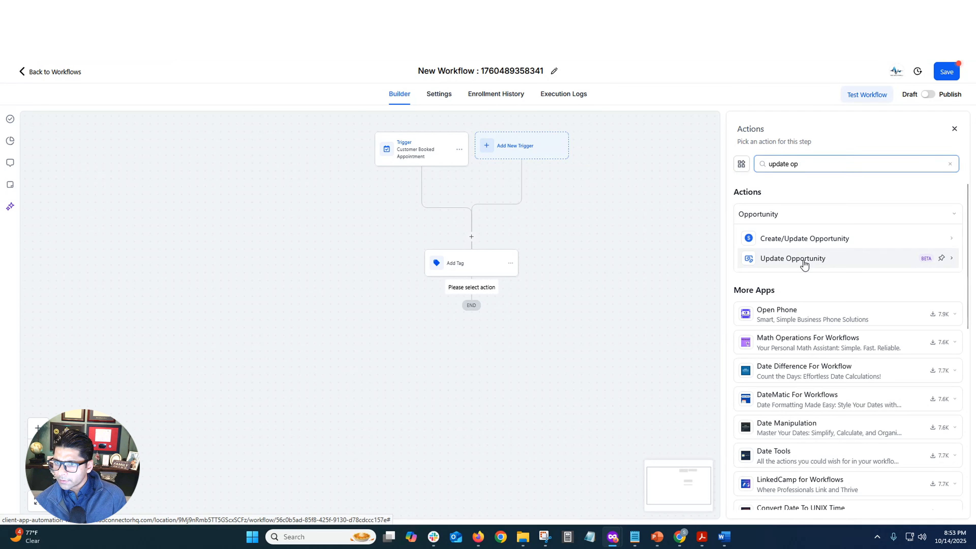
{"action": "left_click", "coordinate": [803, 261]}
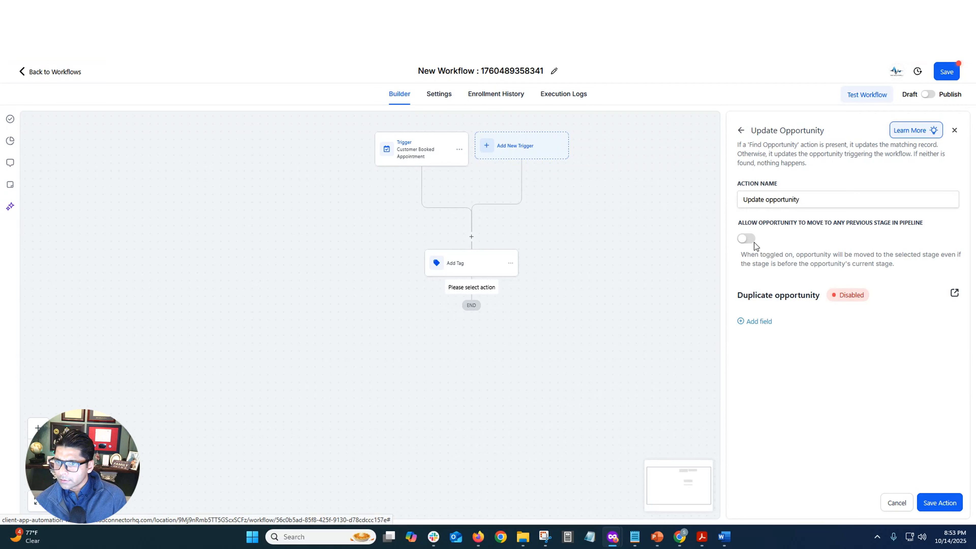
Allow the opportunity to move to any previous stage and set its Pipeline field to Sonic Solutions Pipeline.
{"action": "left_click", "coordinate": [746, 239]}
{"action": "left_click", "coordinate": [766, 324]}
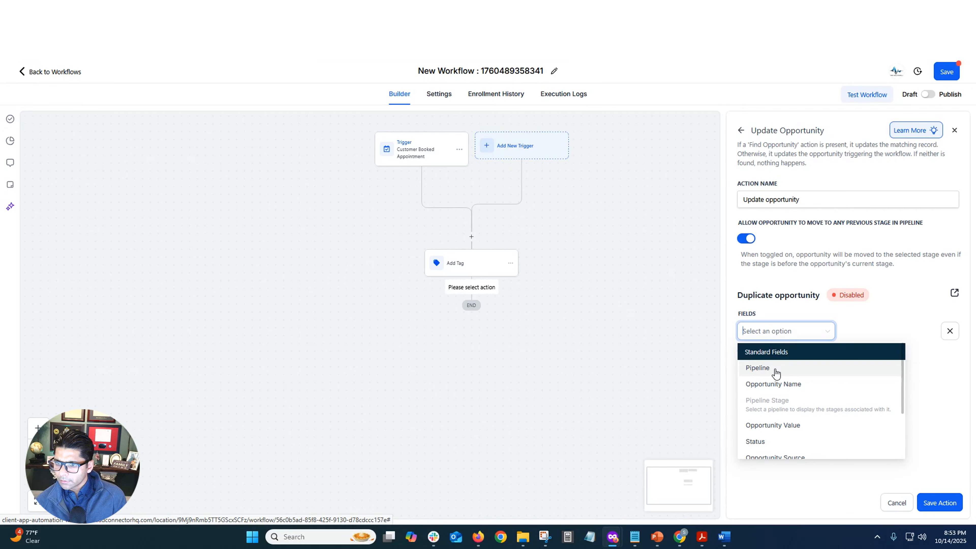
{"action": "left_click", "coordinate": [772, 367]}
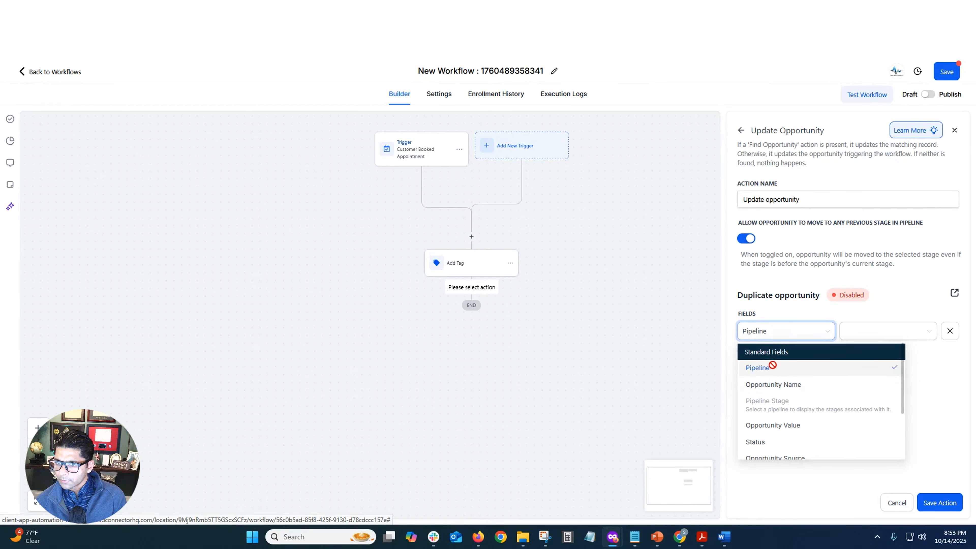
{"action": "left_click", "coordinate": [869, 332]}
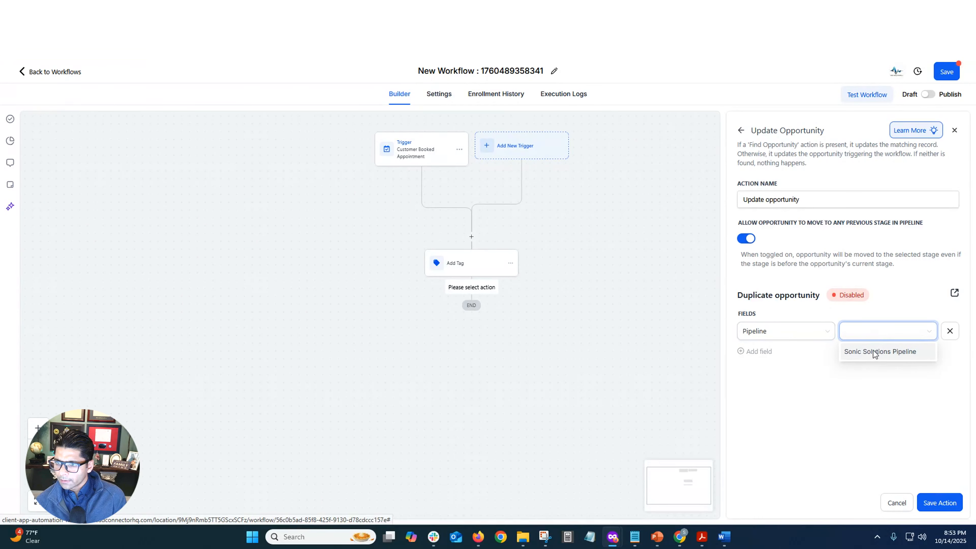
{"action": "left_click", "coordinate": [877, 354]}
Add a Pipeline Stage field to the opportunity update and set it to Discovery Call Scheduled.
{"action": "left_click", "coordinate": [755, 351]}
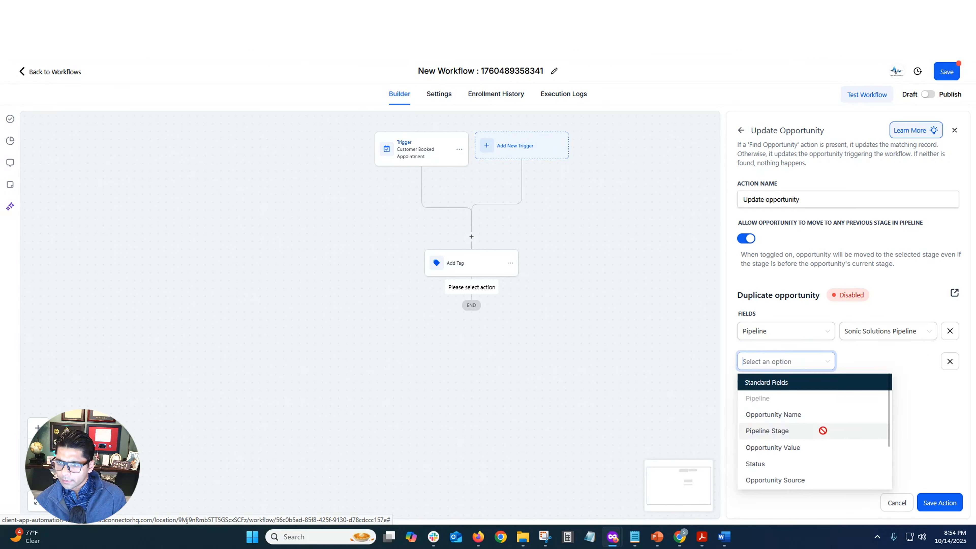
{"action": "left_click", "coordinate": [821, 429]}
{"action": "left_click", "coordinate": [899, 368]}
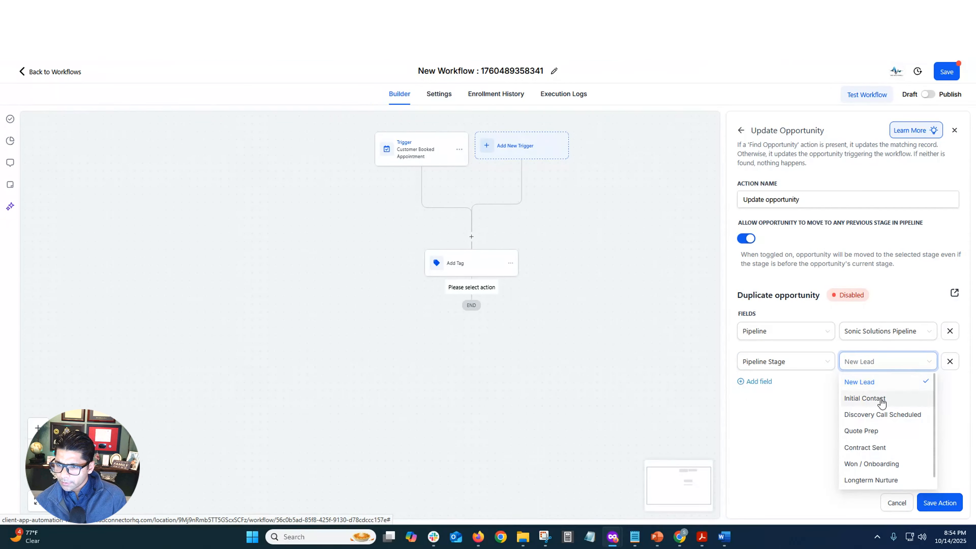
{"action": "left_click", "coordinate": [878, 416]}
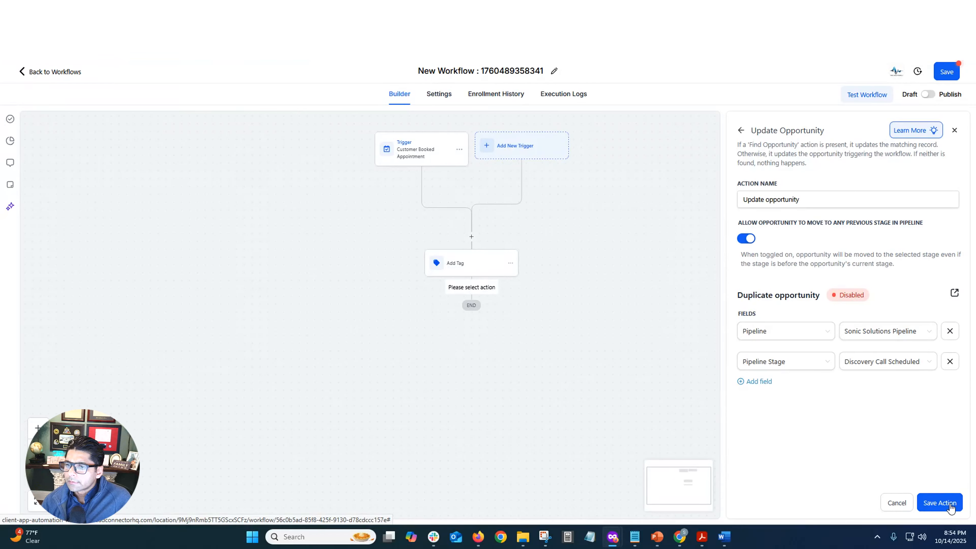
Save the opportunity update action and insert a Send Email action after it.
{"action": "left_click", "coordinate": [939, 502]}
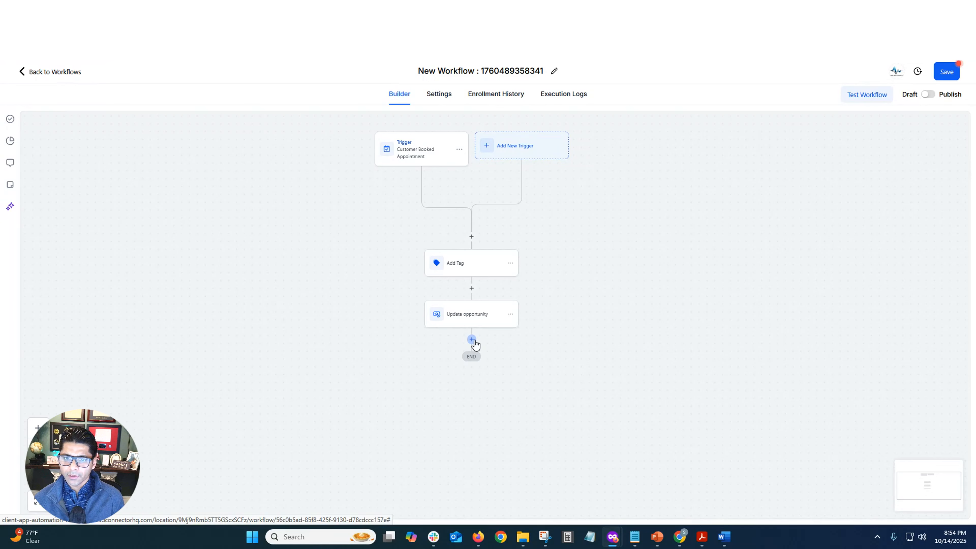
{"action": "left_click", "coordinate": [472, 339]}
{"action": "type", "text": "confirma"}
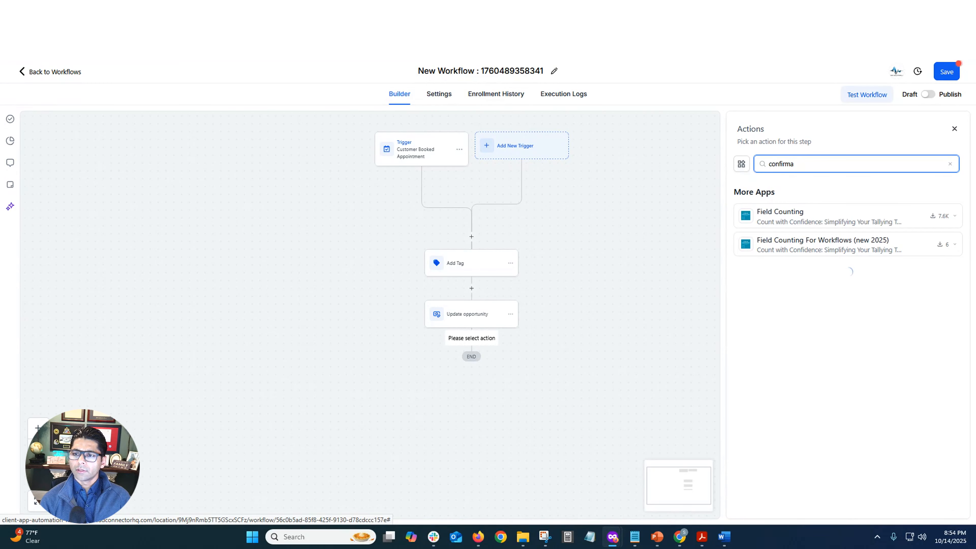
{"action": "key", "text": "ctrl+a"}
{"action": "key", "text": "BackSpace"}
{"action": "type", "text": "send em"}
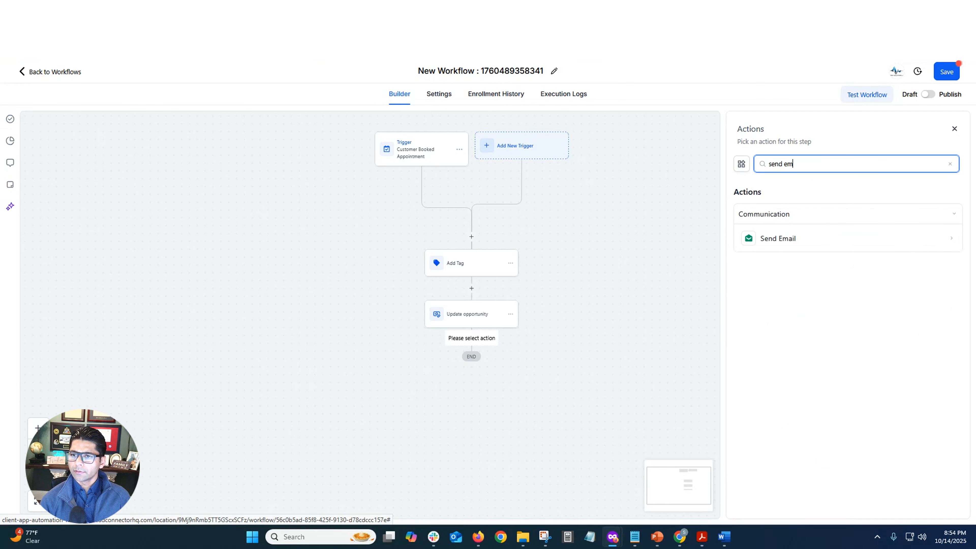
{"action": "left_click", "coordinate": [856, 238]}
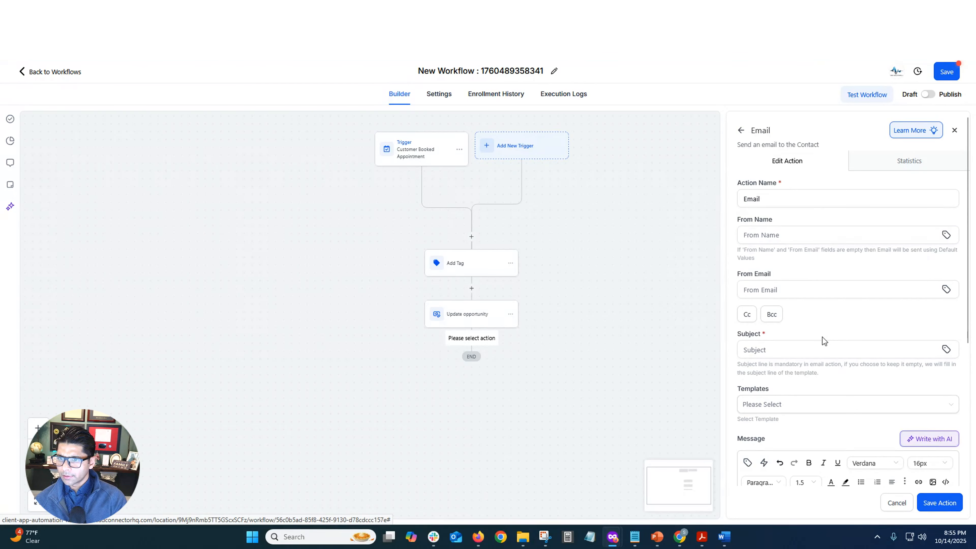
Set the email action's subject to "Appointment Confirmation".
{"action": "scroll", "coordinate": [822, 337], "scroll_direction": "down", "scroll_amount": 3}
{"action": "scroll", "coordinate": [822, 337], "scroll_direction": "up", "scroll_amount": 3}
{"action": "scroll", "coordinate": [850, 319], "scroll_direction": "down", "scroll_amount": 3}
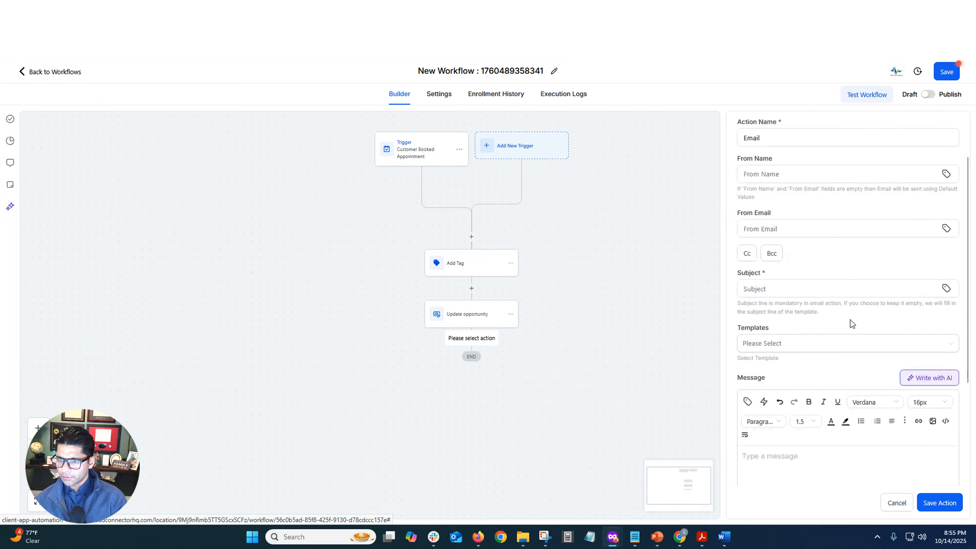
{"action": "scroll", "coordinate": [851, 319], "scroll_direction": "up", "scroll_amount": 1}
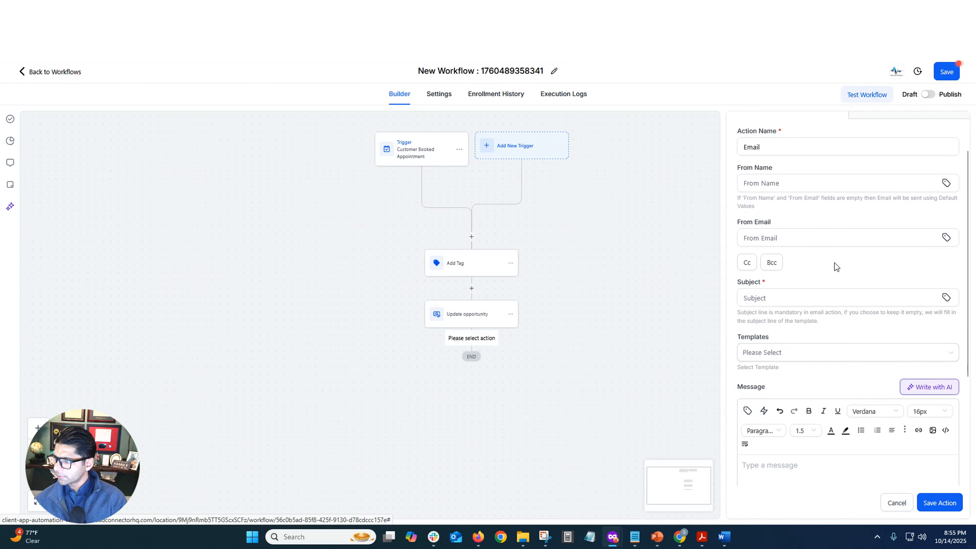
{"action": "left_click", "coordinate": [818, 296]}
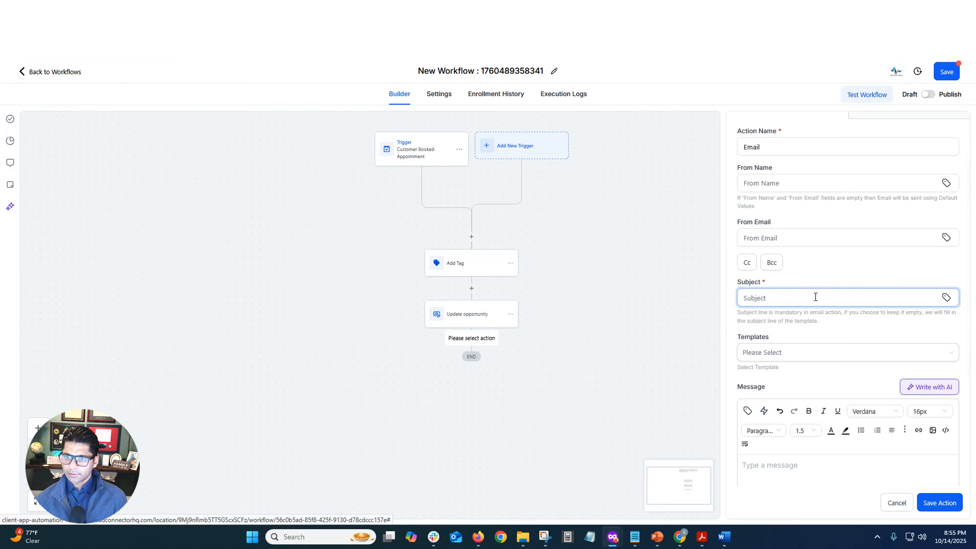
{"action": "type", "text": "Appointment Confirmation"}
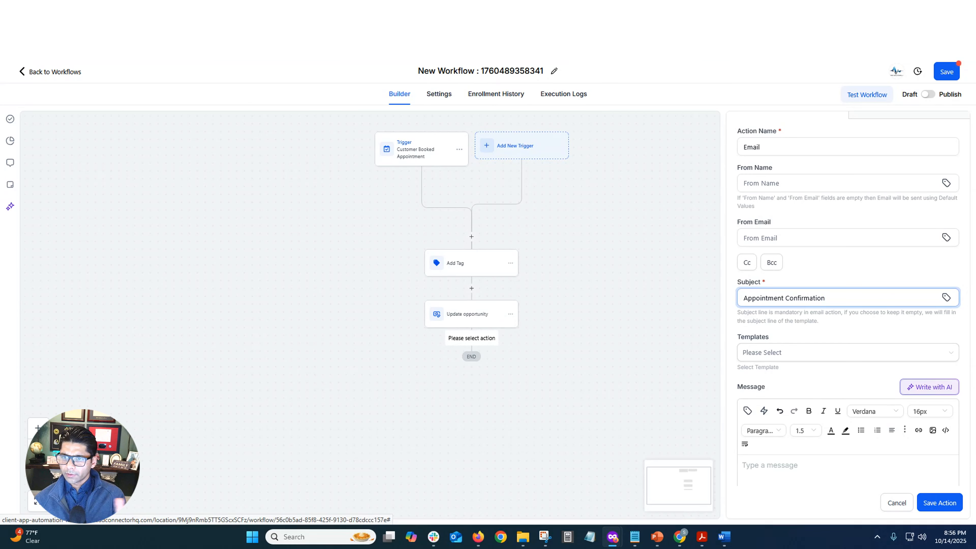
Review the appointment confirmation email's code and preview, and select Affiliate Appointment Confirmation Email as the email action's template.
{"action": "scroll", "coordinate": [861, 322], "scroll_direction": "down", "scroll_amount": 4}
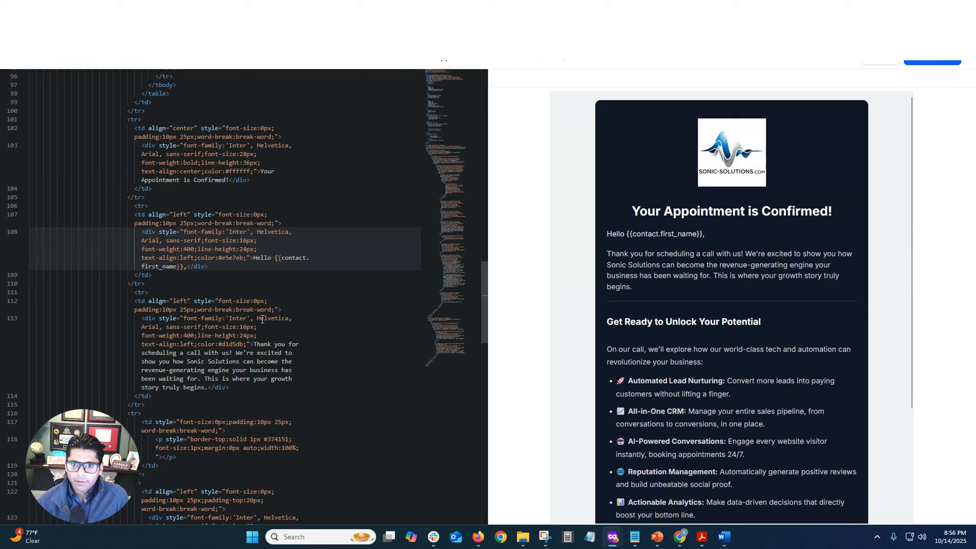
{"action": "scroll", "coordinate": [263, 319], "scroll_direction": "up", "scroll_amount": 8}
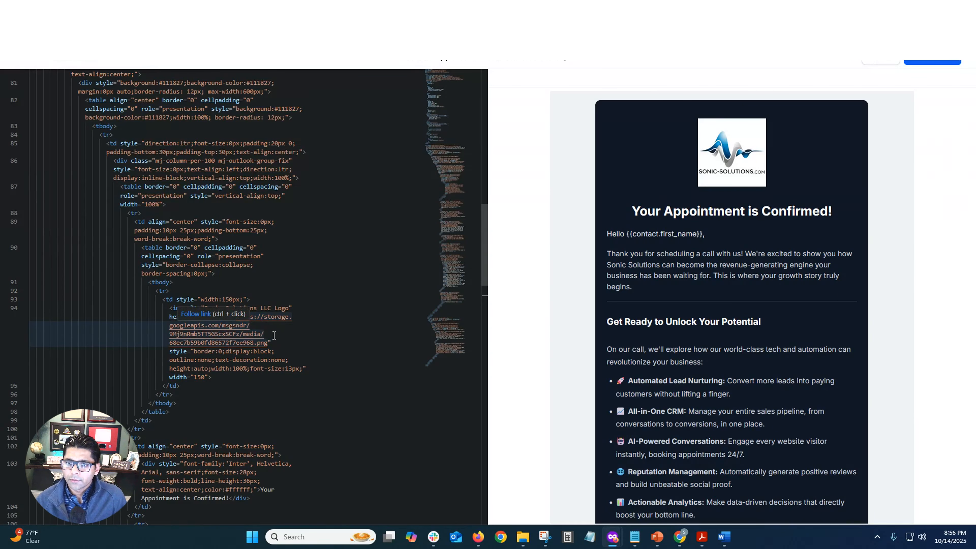
{"action": "scroll", "coordinate": [738, 261], "scroll_direction": "down", "scroll_amount": 1}
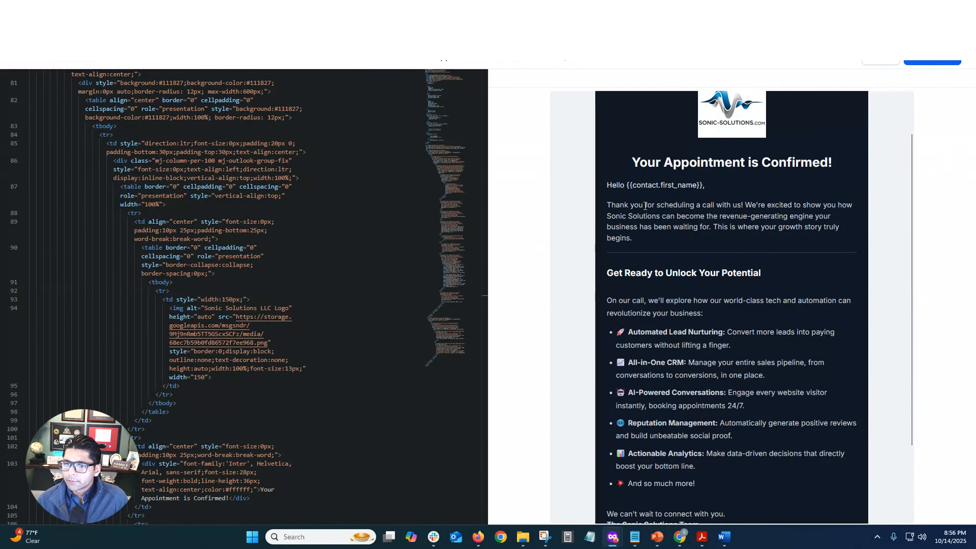
{"action": "scroll", "coordinate": [732, 260], "scroll_direction": "down", "scroll_amount": 3}
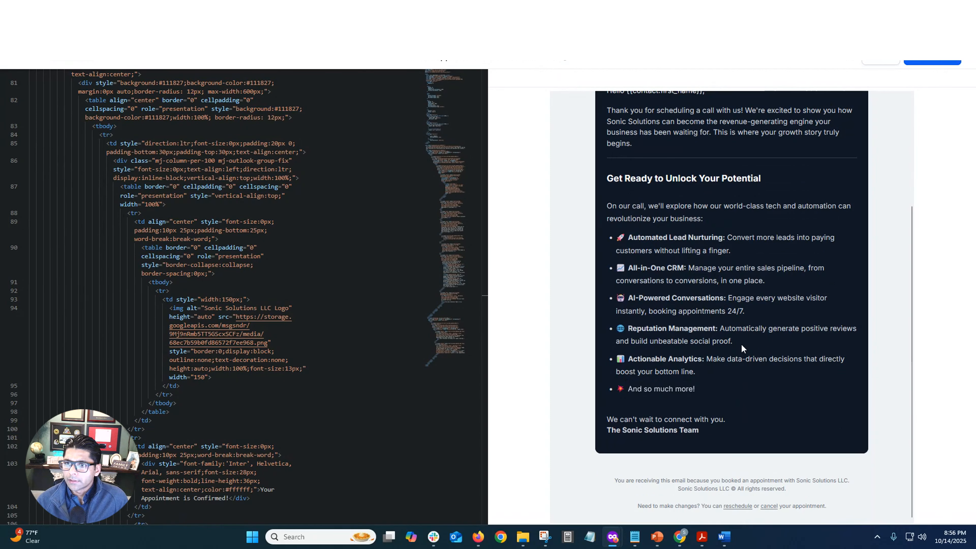
{"action": "scroll", "coordinate": [740, 344], "scroll_direction": "up", "scroll_amount": 5}
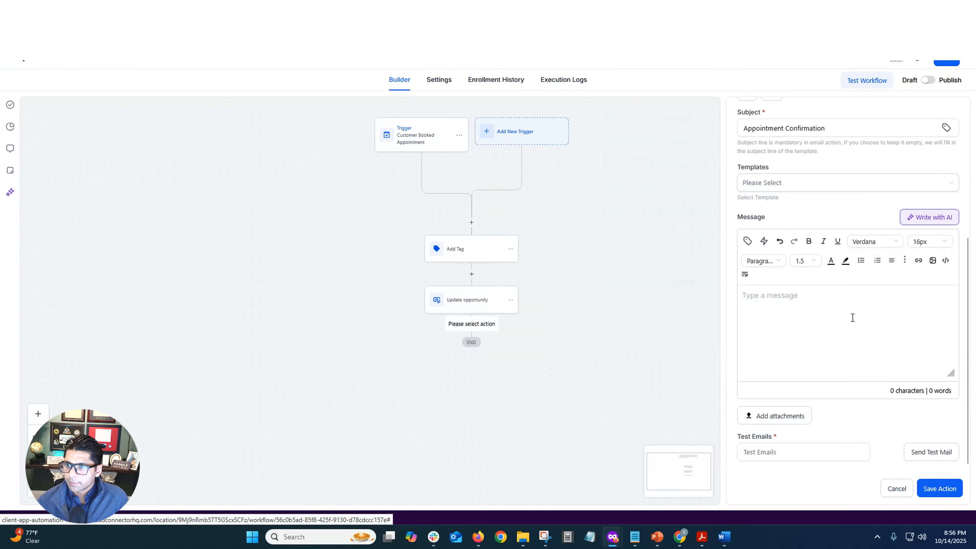
{"action": "scroll", "coordinate": [860, 303], "scroll_direction": "up", "scroll_amount": 2}
{"action": "left_click", "coordinate": [905, 288]}
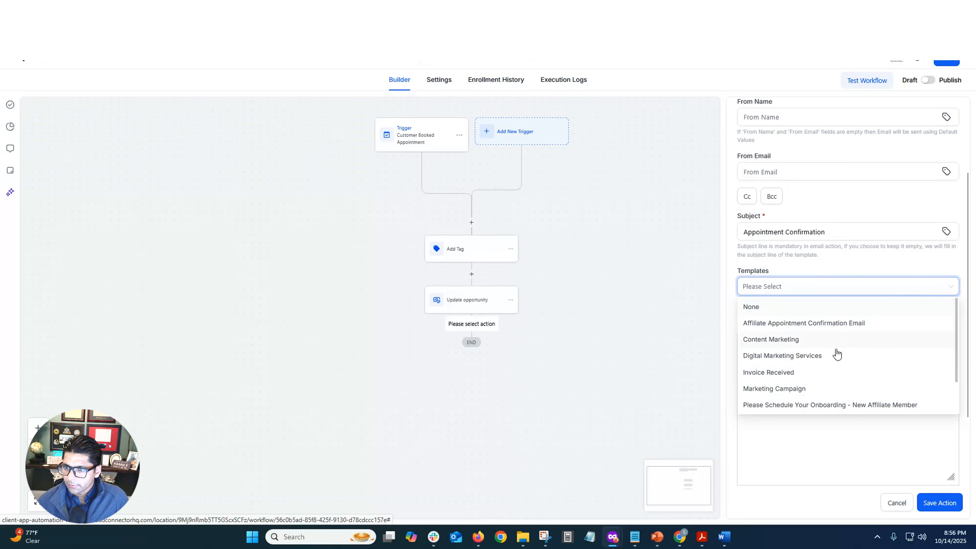
{"action": "left_click", "coordinate": [855, 328]}
{"action": "scroll", "coordinate": [886, 340], "scroll_direction": "down", "scroll_amount": 2}
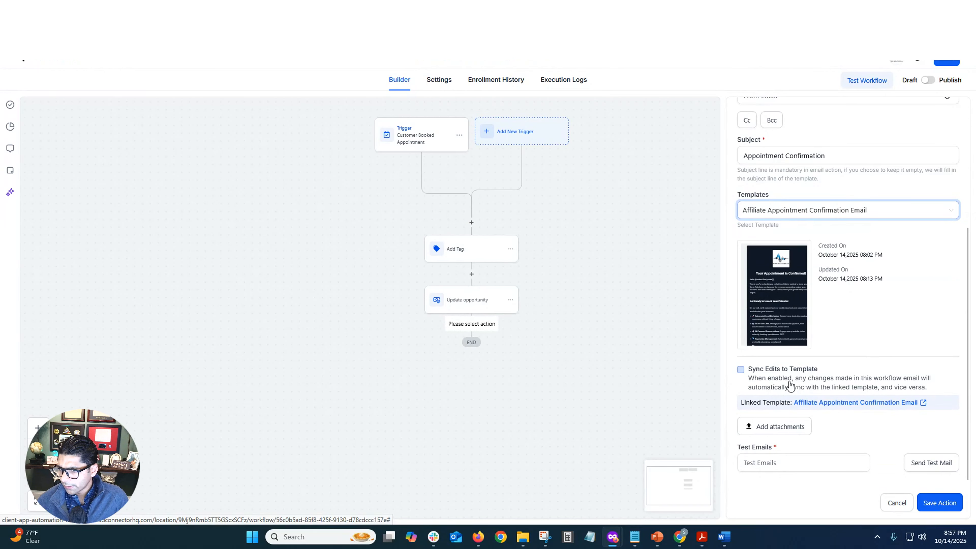
Turn on syncing of edits to the linked template and save the email action.
{"action": "left_click", "coordinate": [740, 370]}
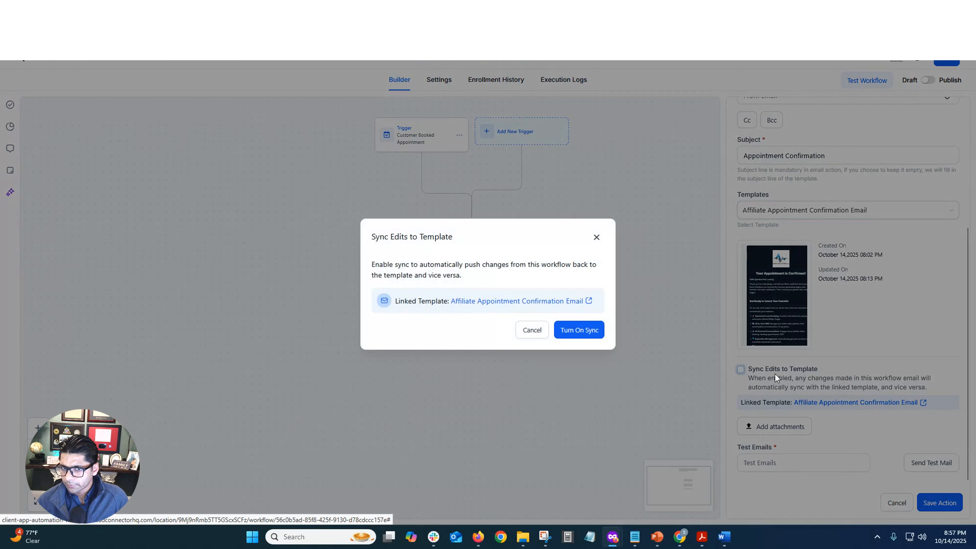
{"action": "left_click", "coordinate": [586, 330]}
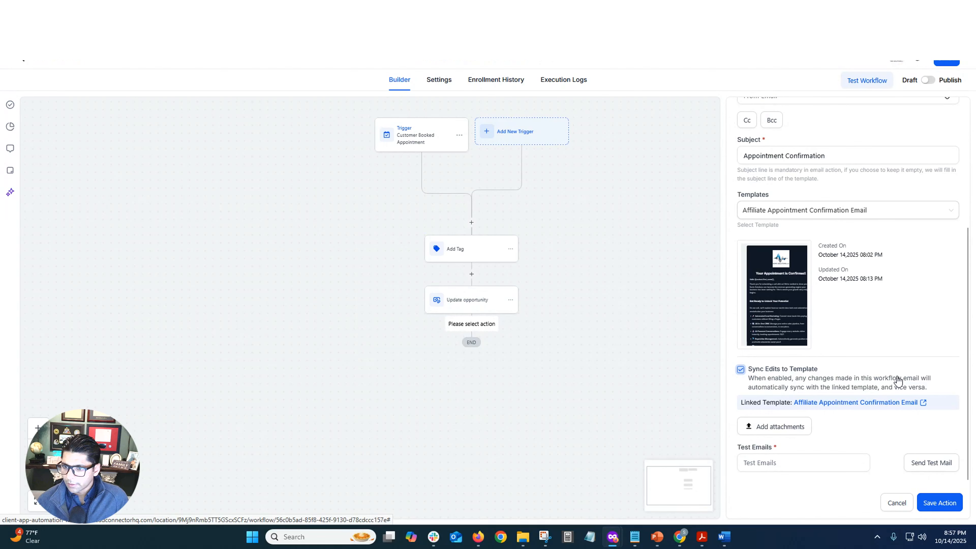
{"action": "left_click", "coordinate": [801, 466]}
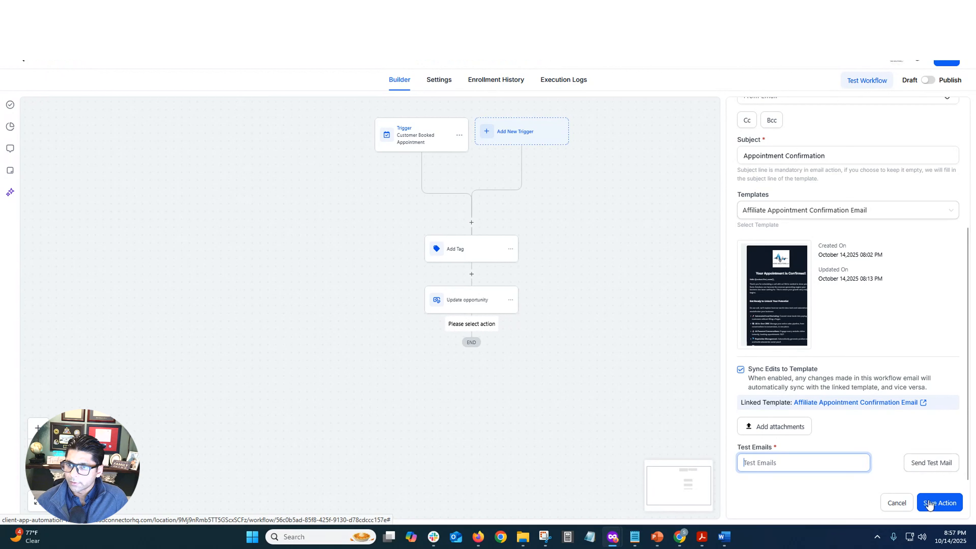
{"action": "left_click", "coordinate": [943, 504]}
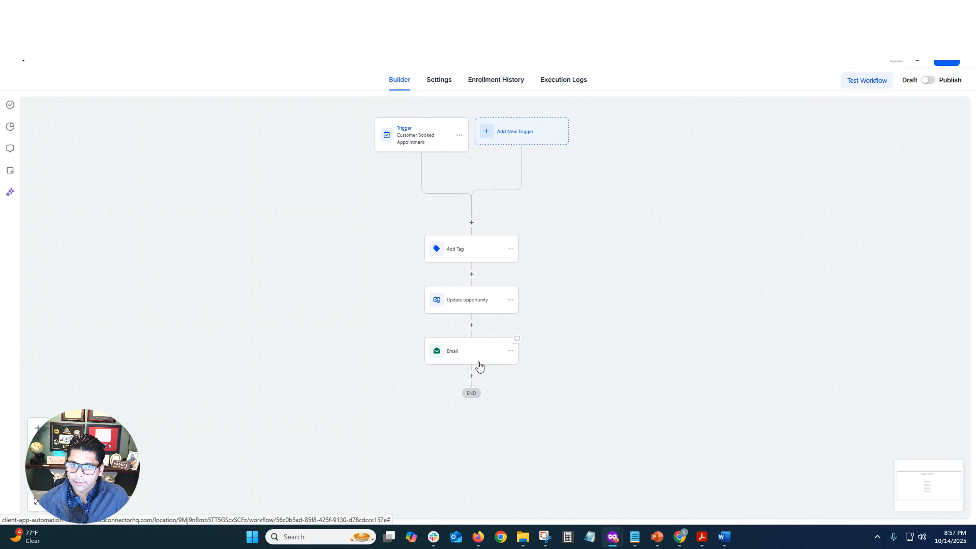
Rename the email action as "Confirmation Email" and save it.
{"action": "left_click", "coordinate": [476, 361]}
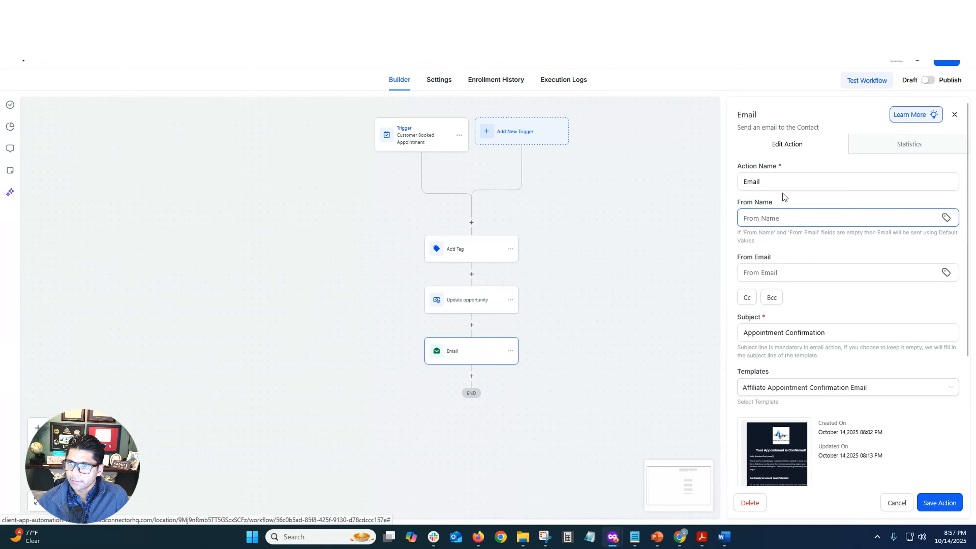
{"action": "left_click", "coordinate": [782, 185]}
{"action": "type", "text": "Confirmation"}
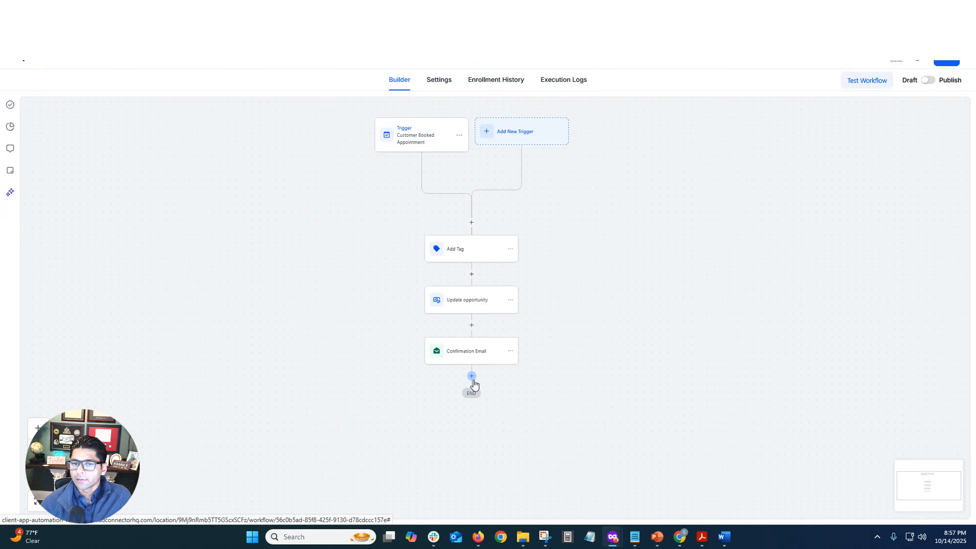
Insert a Wait action after the Confirmation Email with a time delay of 24 hours and save it.
{"action": "left_click", "coordinate": [472, 378]}
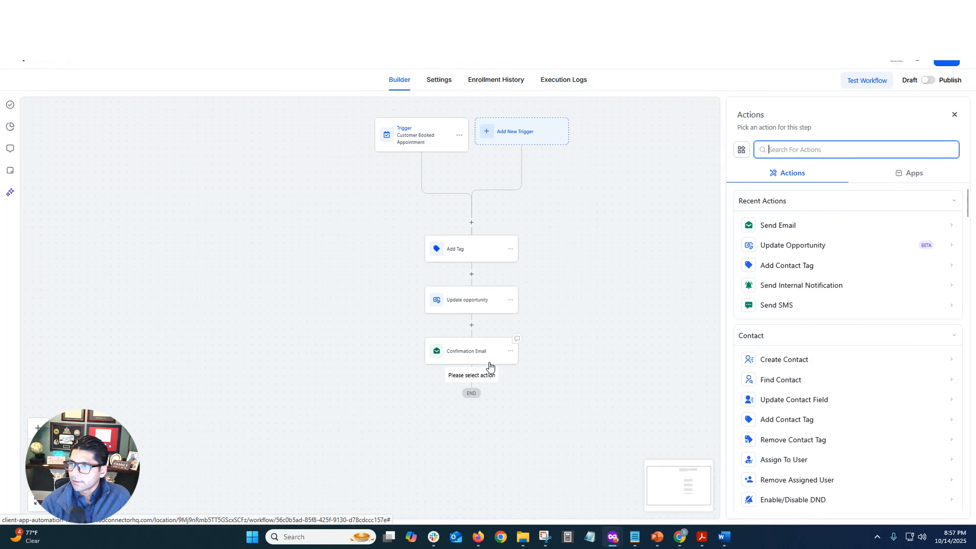
{"action": "type", "text": "wait"}
{"action": "left_click", "coordinate": [772, 226]}
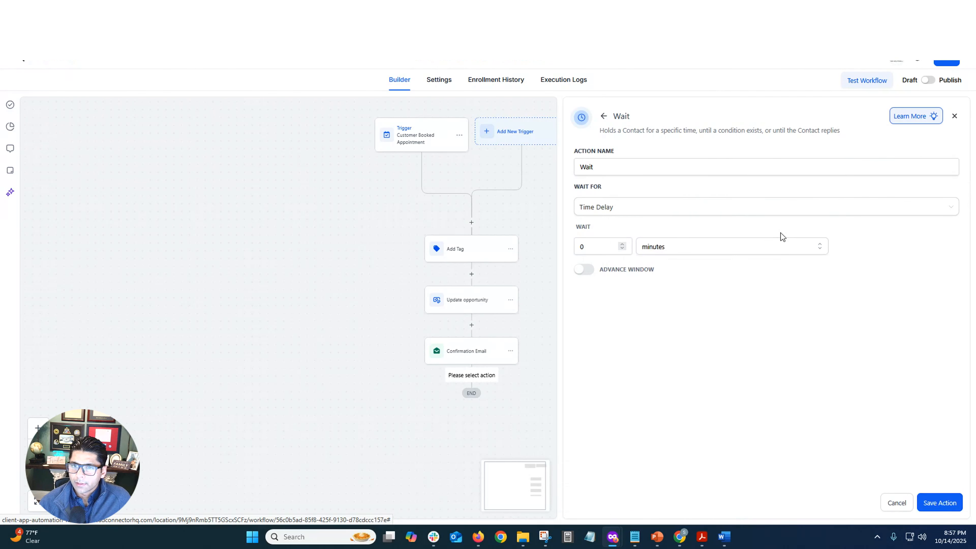
{"action": "left_click", "coordinate": [599, 247]}
{"action": "double_click", "coordinate": [599, 247]}
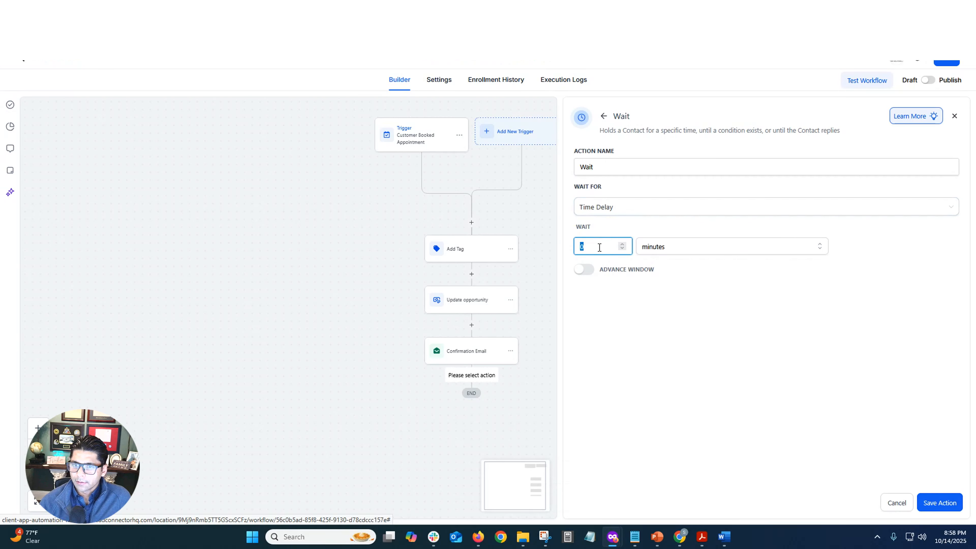
{"action": "type", "text": "24"}
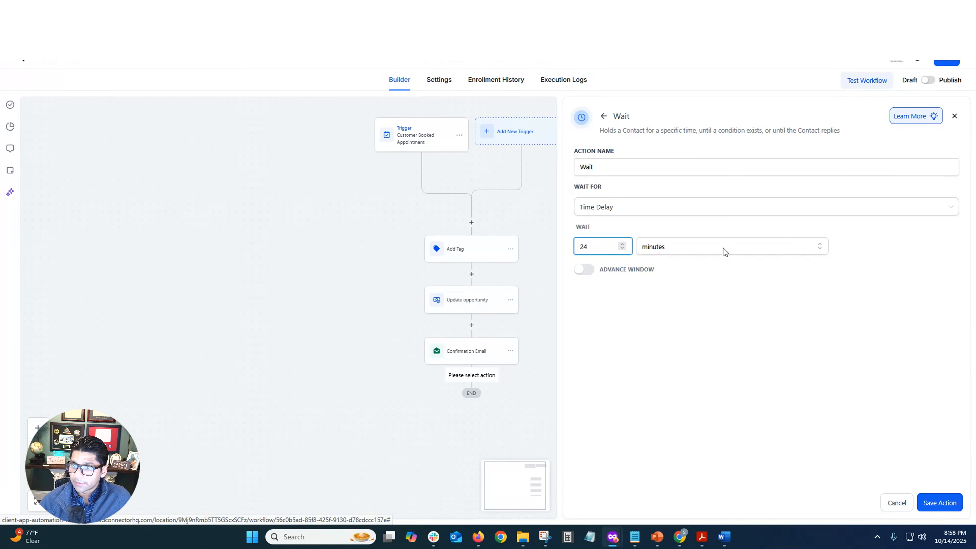
{"action": "left_click", "coordinate": [819, 247]}
{"action": "left_click", "coordinate": [762, 273]}
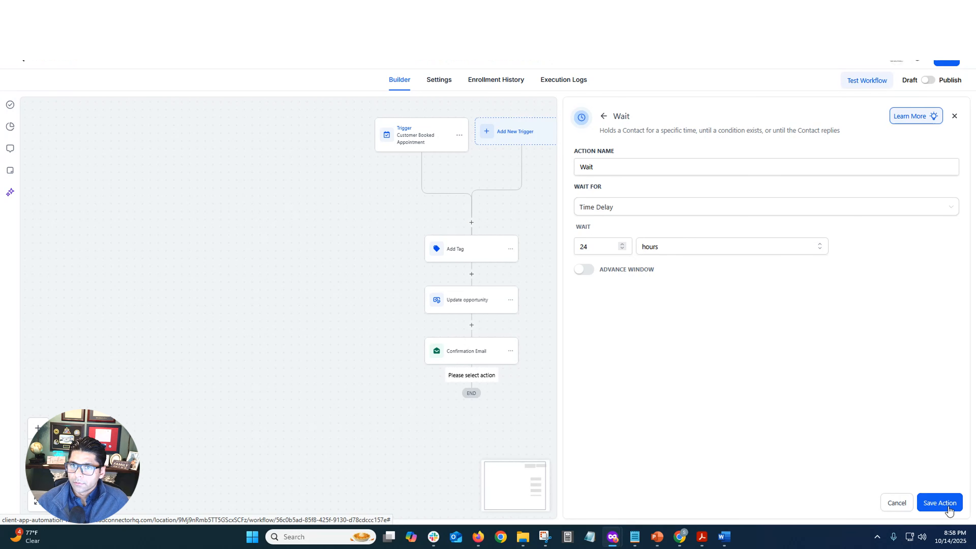
{"action": "left_click", "coordinate": [939, 503]}
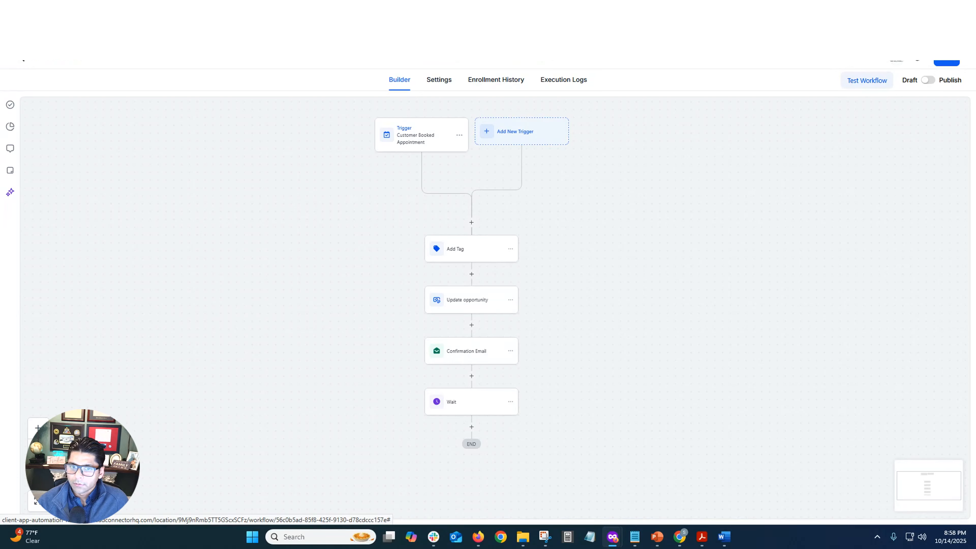
Insert a Send Email action after the Wait action and name it "24hr Reminder Email".
{"action": "left_click", "coordinate": [471, 427]}
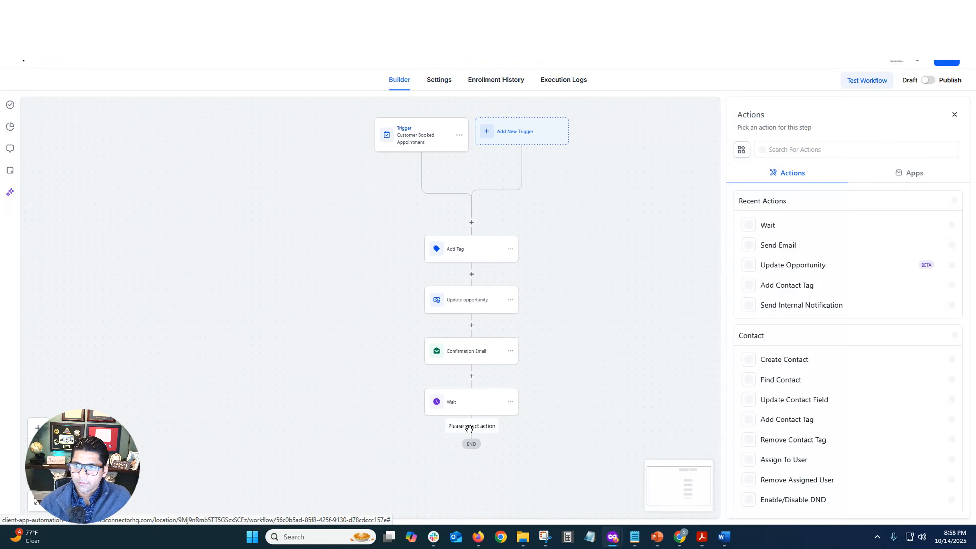
{"action": "left_click", "coordinate": [803, 245]}
{"action": "left_click", "coordinate": [780, 185]}
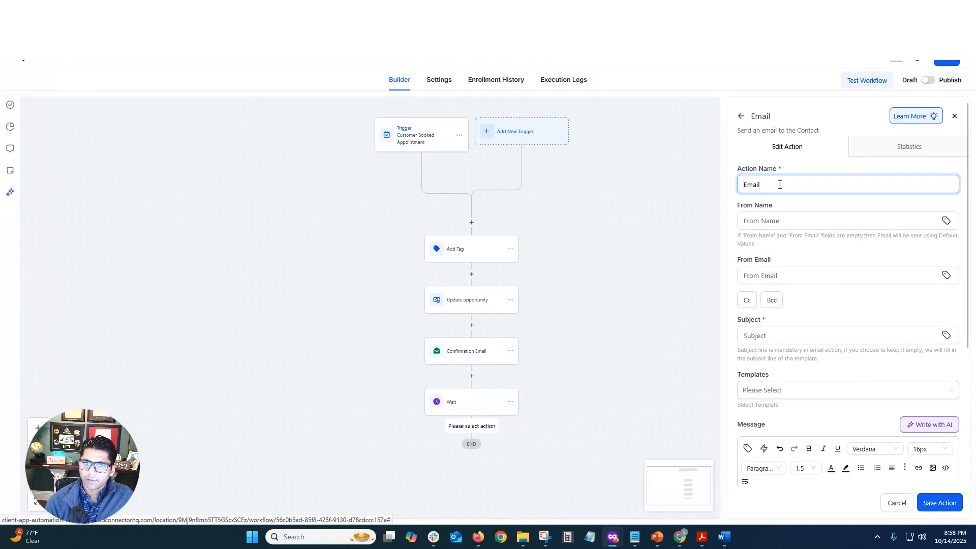
{"action": "key", "text": "ctrl+a"}
{"action": "type", "text": "Reminder Email"}
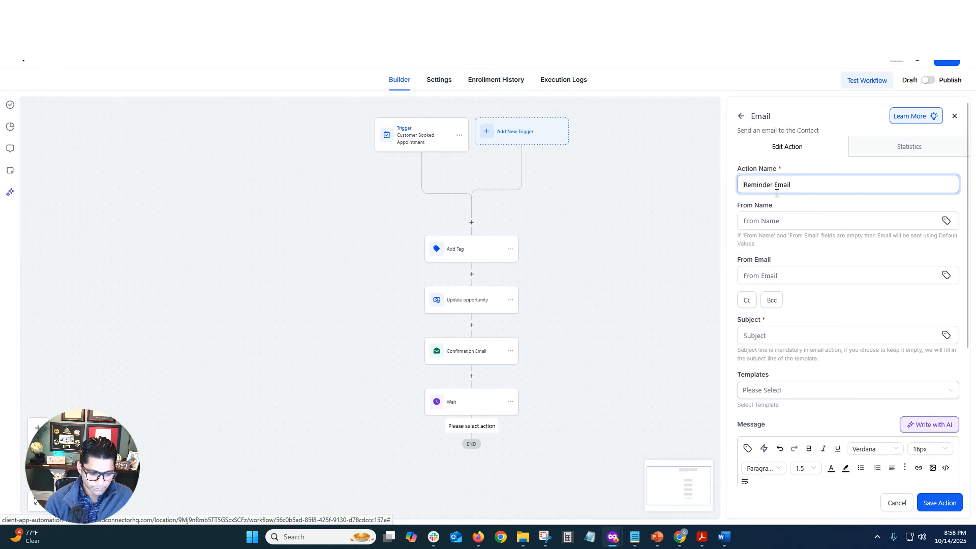
{"action": "key", "text": "Home"}
{"action": "type", "text": "24hr"}
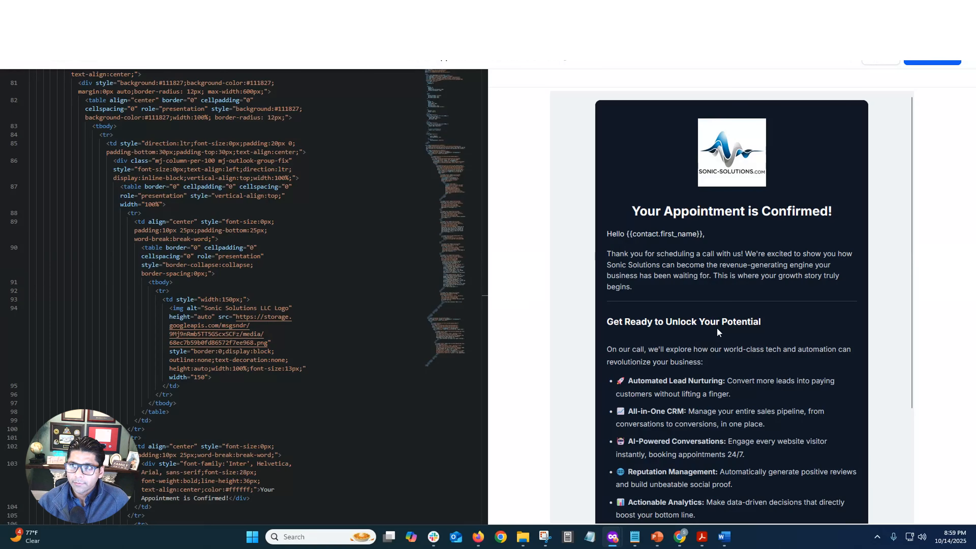
Return to the email templates list and start cloning Affiliate Appointment Confirmation Email, removing the clone suffix from its name.
{"action": "left_click", "coordinate": [850, 63]}
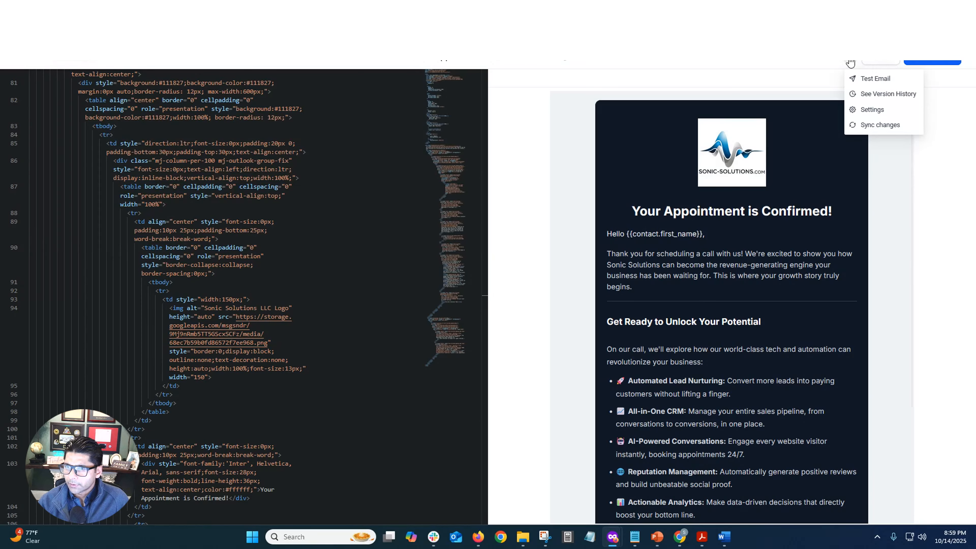
{"action": "left_click", "coordinate": [17, 62]}
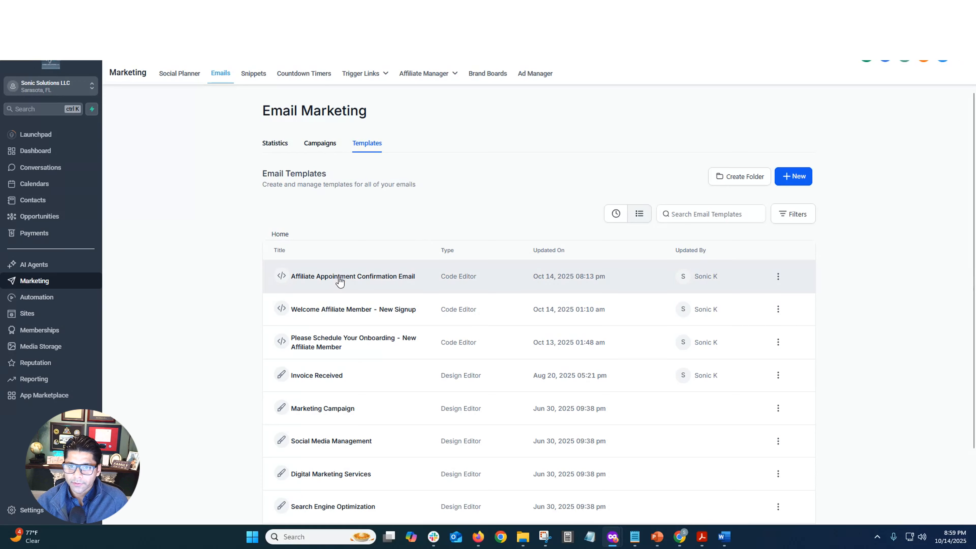
{"action": "left_click", "coordinate": [778, 276]}
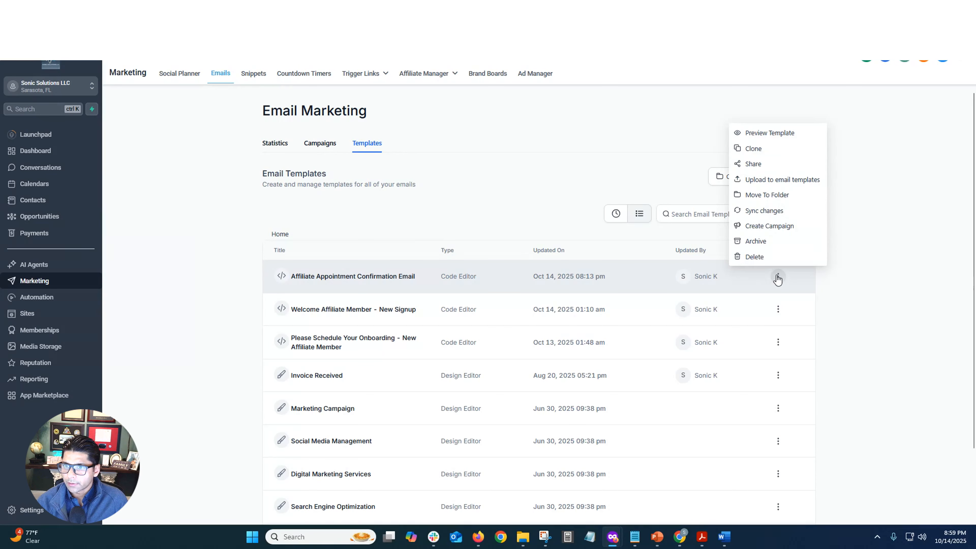
{"action": "left_click", "coordinate": [753, 149]}
{"action": "left_click", "coordinate": [594, 302]}
{"action": "key", "text": "BackSpace"}
{"action": "key", "text": "BackSpace"}
{"action": "key", "text": "BackSpace"}
{"action": "key", "text": "BackSpace"}
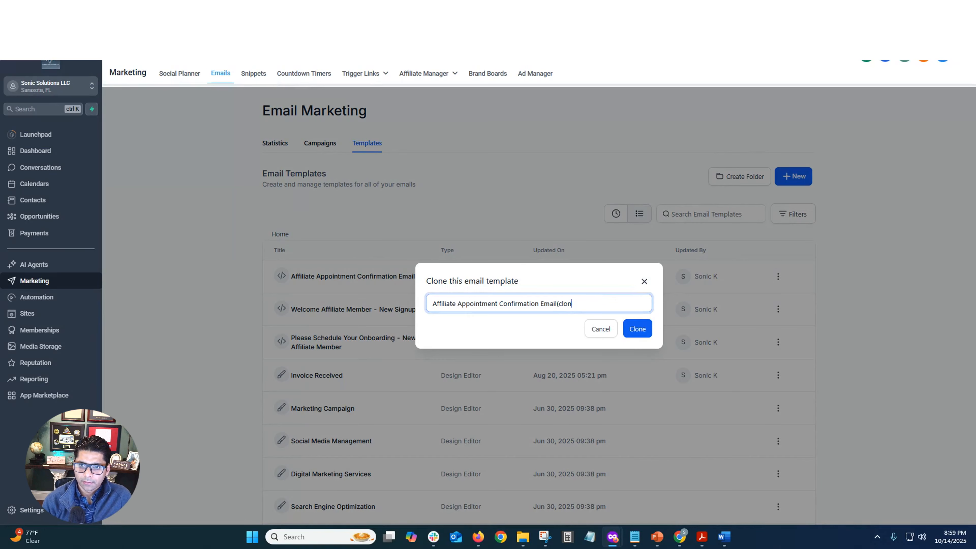
{"action": "key", "text": "BackSpace"}
{"action": "key", "text": "BackSpace"}
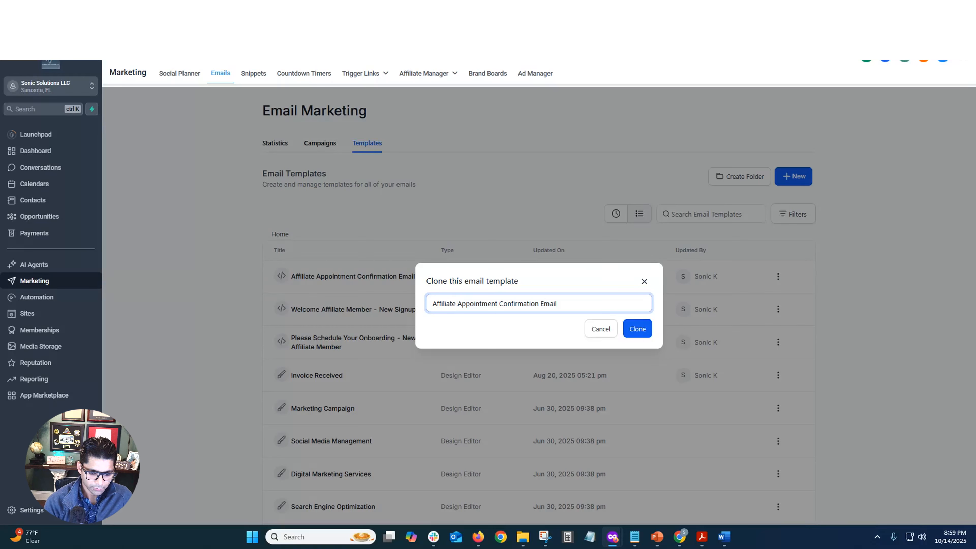
Name the clone "Affiliate 24hr Prior Reminder Confirmation Email" and create it.
{"action": "type", "text": "24hr "}
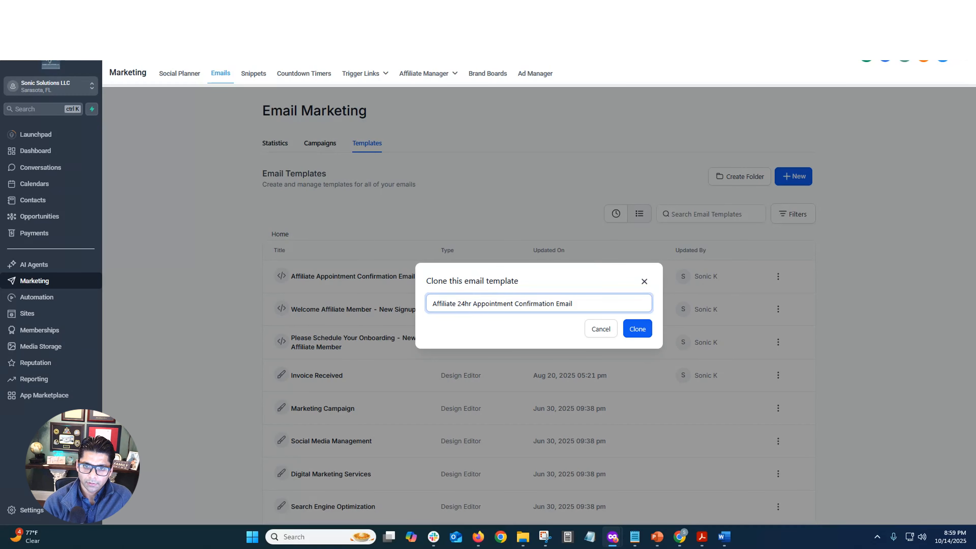
{"action": "type", "text": "Prior Con"}
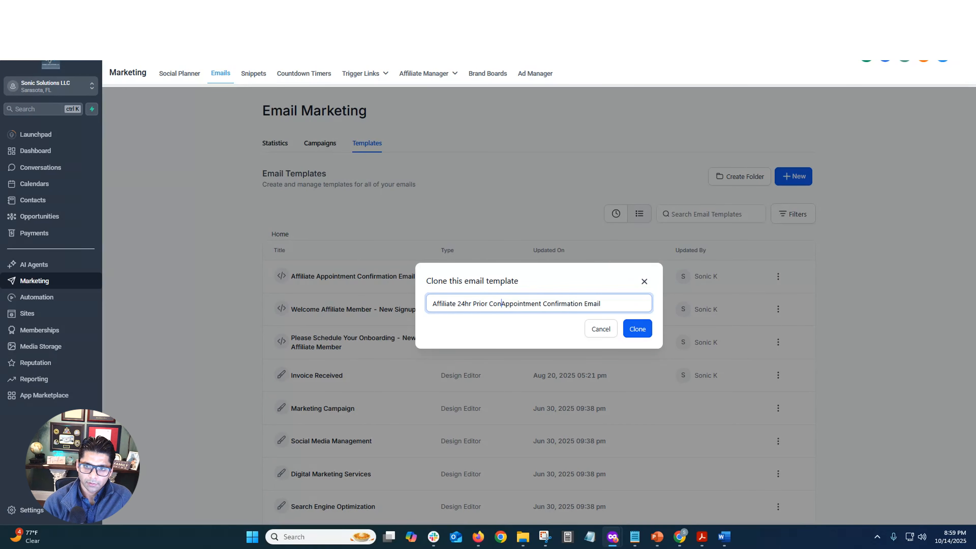
{"action": "type", "text": "f"}
{"action": "key", "text": "BackSpace"}
{"action": "key", "text": "BackSpace"}
{"action": "key", "text": "BackSpace"}
{"action": "key", "text": "BackSpace"}
{"action": "type", "text": "Reminde"}
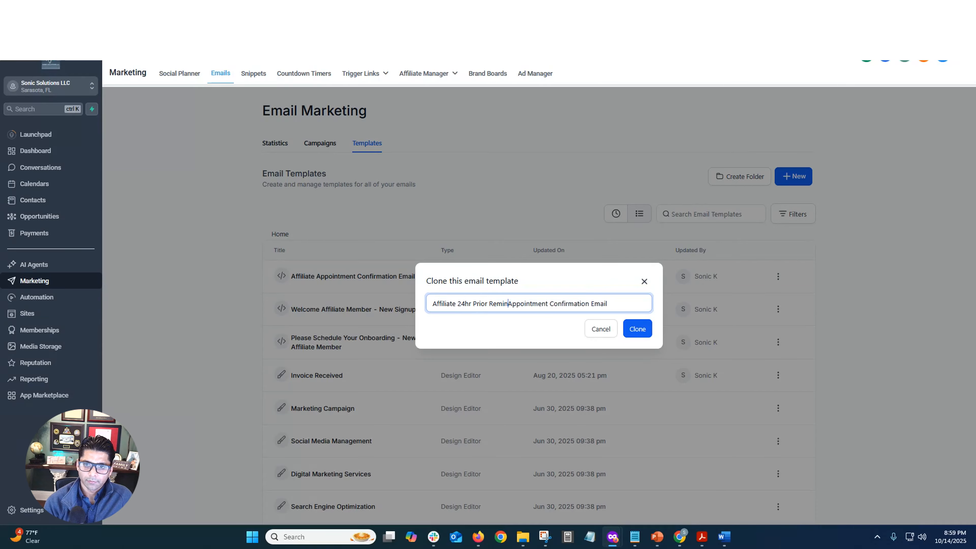
{"action": "type", "text": "r"}
{"action": "key", "text": "ctrl+Delete"}
{"action": "key", "text": "ctrl+Delete"}
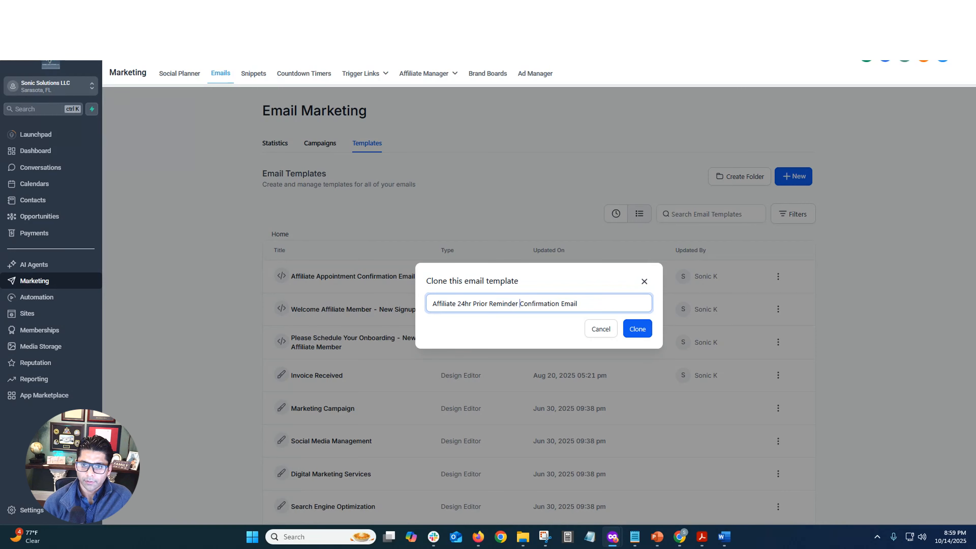
{"action": "left_click", "coordinate": [638, 329]}
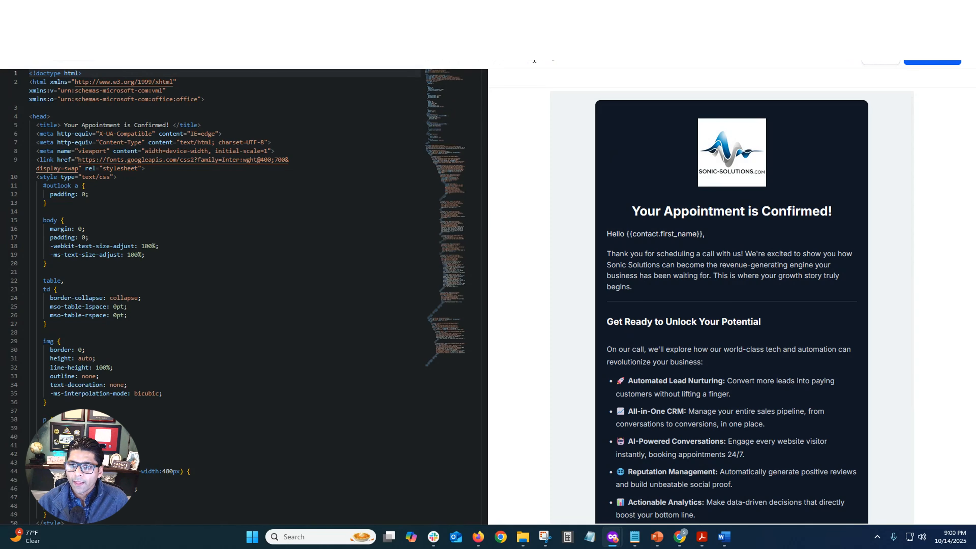
Examine the cloned email's preview and HTML code for the confirmation wording to adapt into a reminder.
{"action": "scroll", "coordinate": [711, 307], "scroll_direction": "down", "scroll_amount": 3}
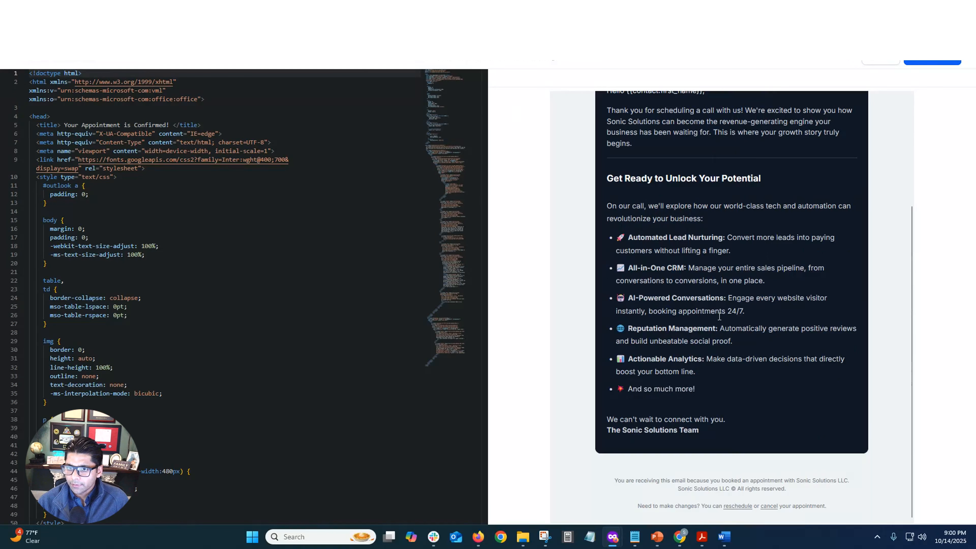
{"action": "scroll", "coordinate": [721, 352], "scroll_direction": "up", "scroll_amount": 3}
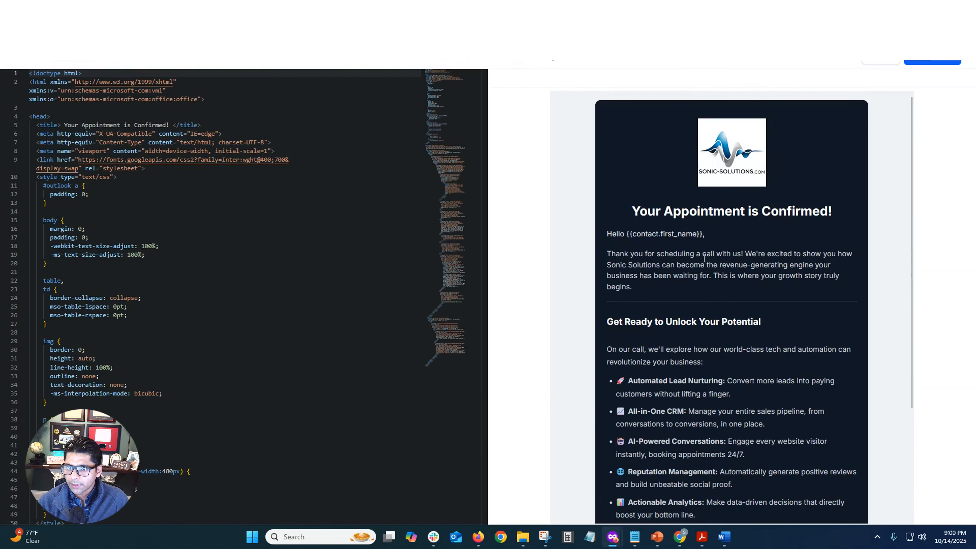
{"action": "left_click_drag", "start_coordinate": [616, 255], "coordinate": [722, 276]}
{"action": "left_click", "coordinate": [721, 276]}
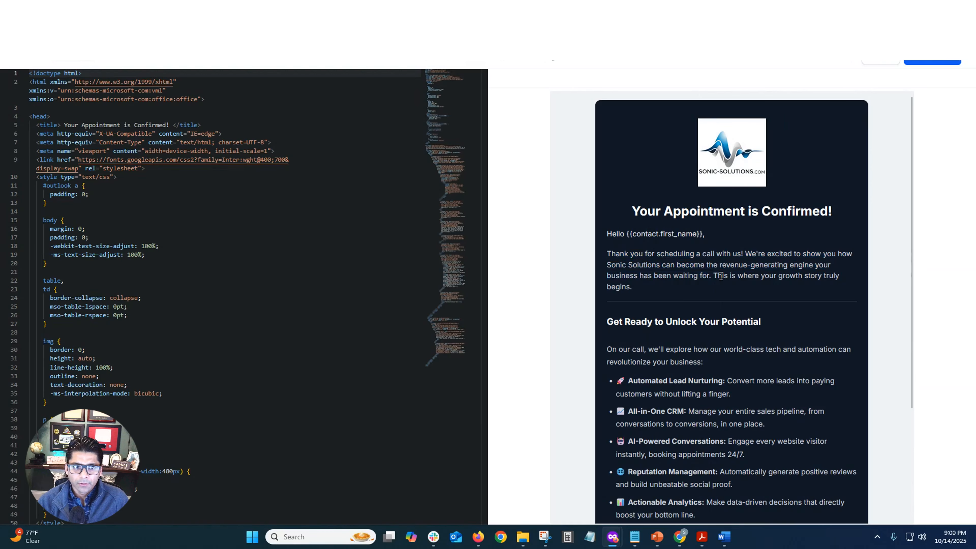
{"action": "scroll", "coordinate": [299, 270], "scroll_direction": "down", "scroll_amount": 14}
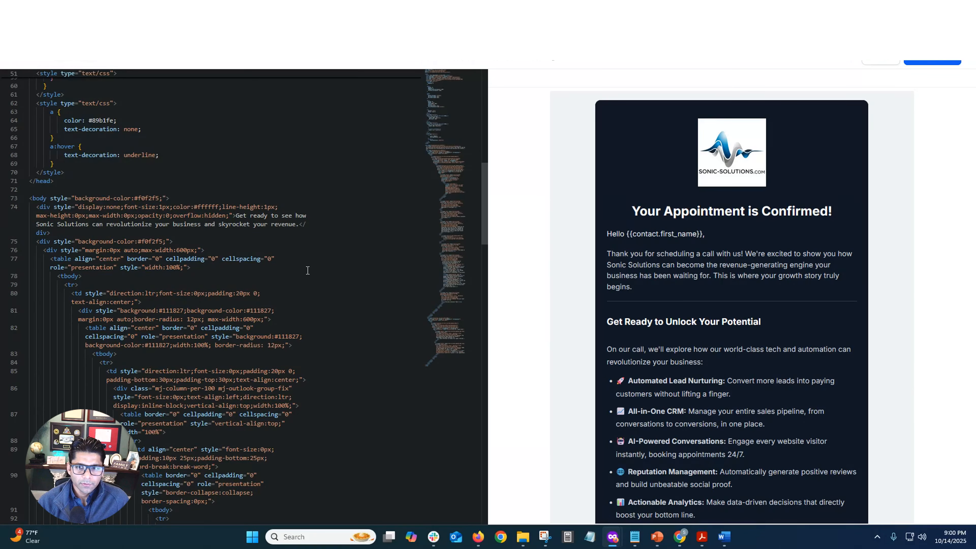
{"action": "scroll", "coordinate": [310, 272], "scroll_direction": "up", "scroll_amount": 14}
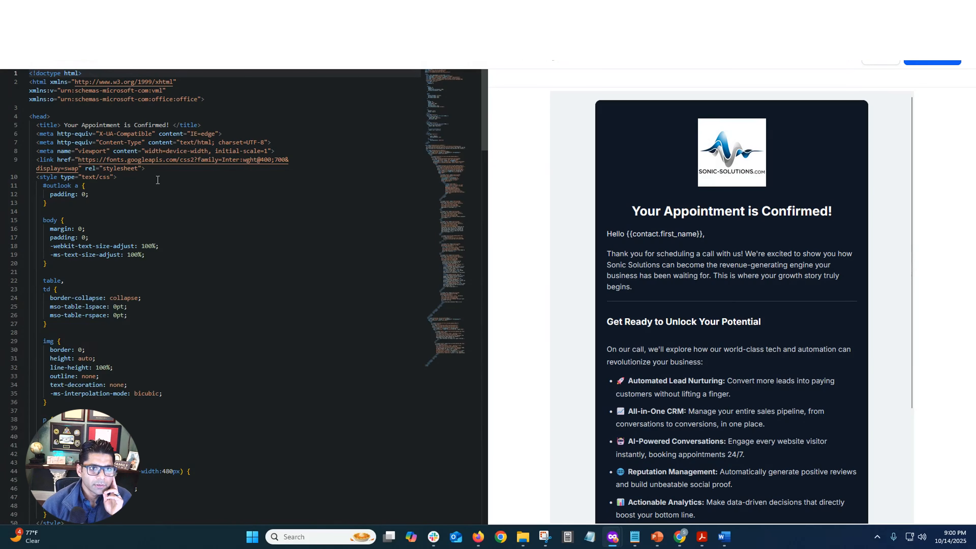
{"action": "left_click_drag", "start_coordinate": [64, 125], "coordinate": [181, 134]}
Insert "This is a reminder that your upcoming consultation is in 24 hours." before "Thank you for scheduling a call" in the email's HTML.
{"action": "scroll", "coordinate": [205, 291], "scroll_direction": "down", "scroll_amount": 2}
{"action": "scroll", "coordinate": [206, 291], "scroll_direction": "down", "scroll_amount": 10}
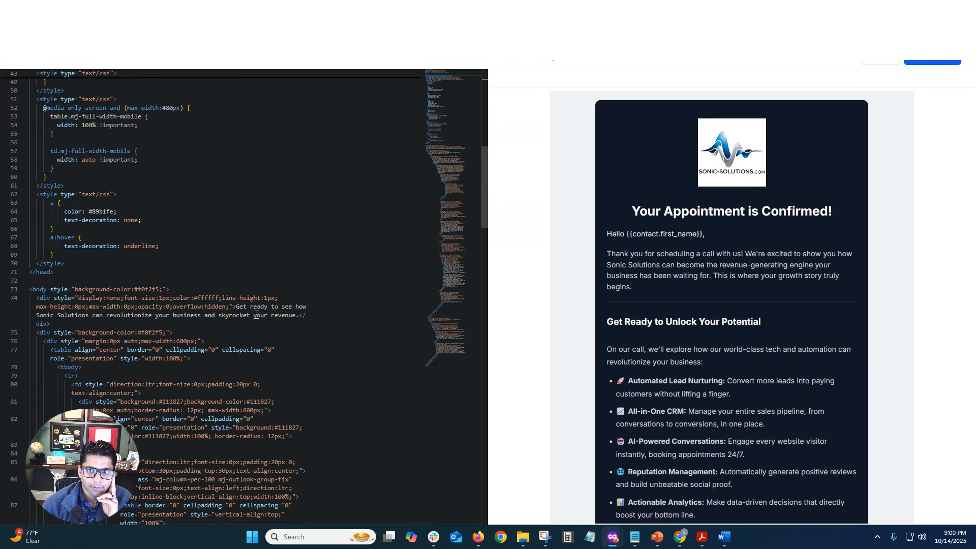
{"action": "scroll", "coordinate": [256, 315], "scroll_direction": "down", "scroll_amount": 15}
{"action": "left_click", "coordinate": [254, 148]}
{"action": "type", "text": "This is where your growth story truly begins."}
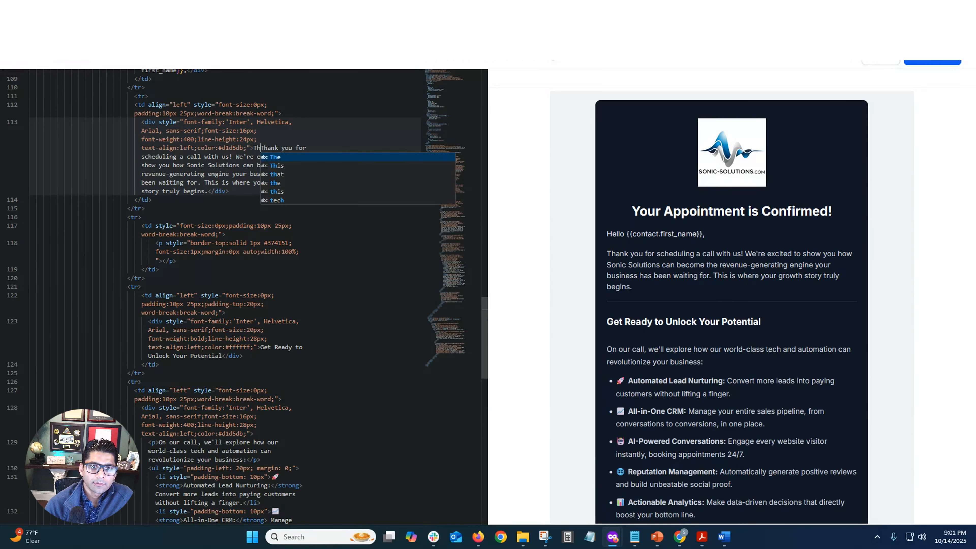
{"action": "type", "text": " a reminder that your upcoming consultation is "}
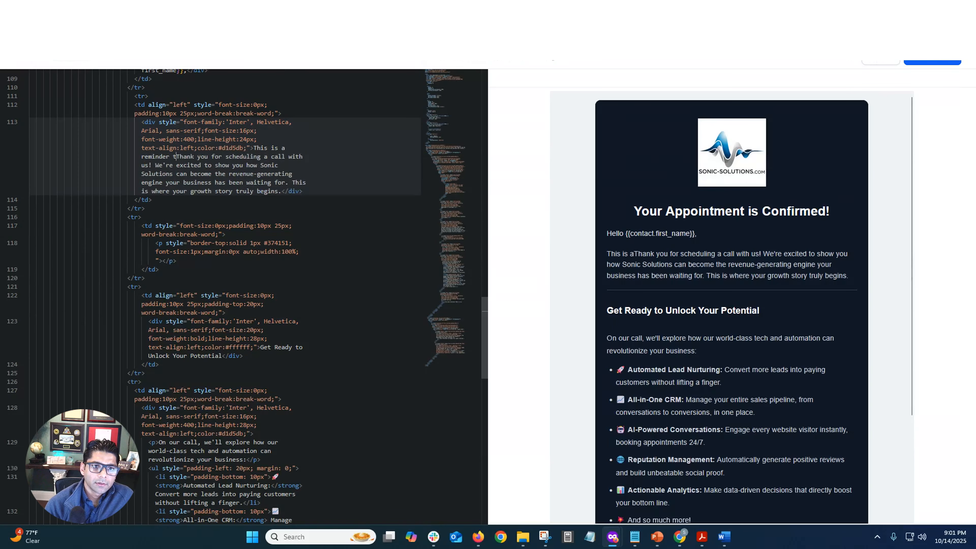
{"action": "type", "text": "w"}
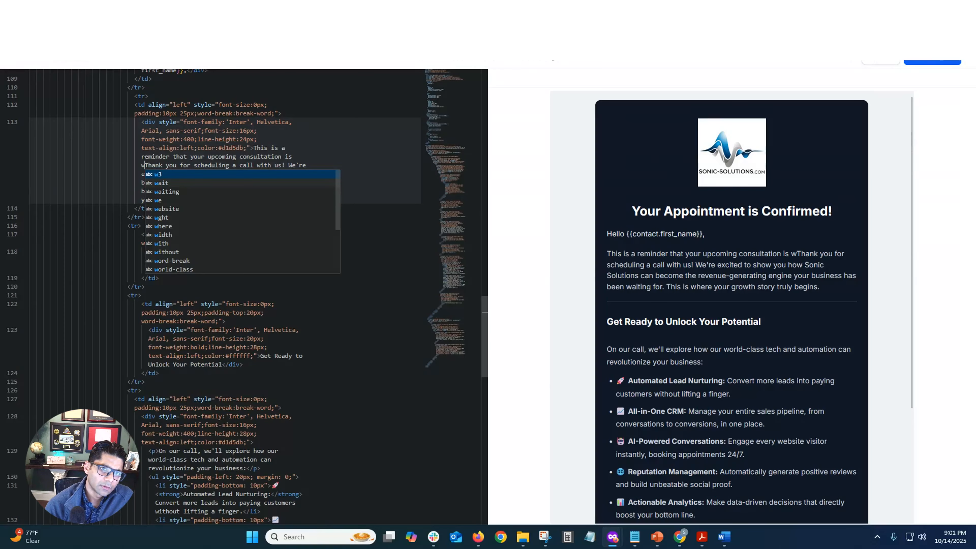
{"action": "key", "text": "BackSpace"}
{"action": "type", "text": "in 24 hours."}
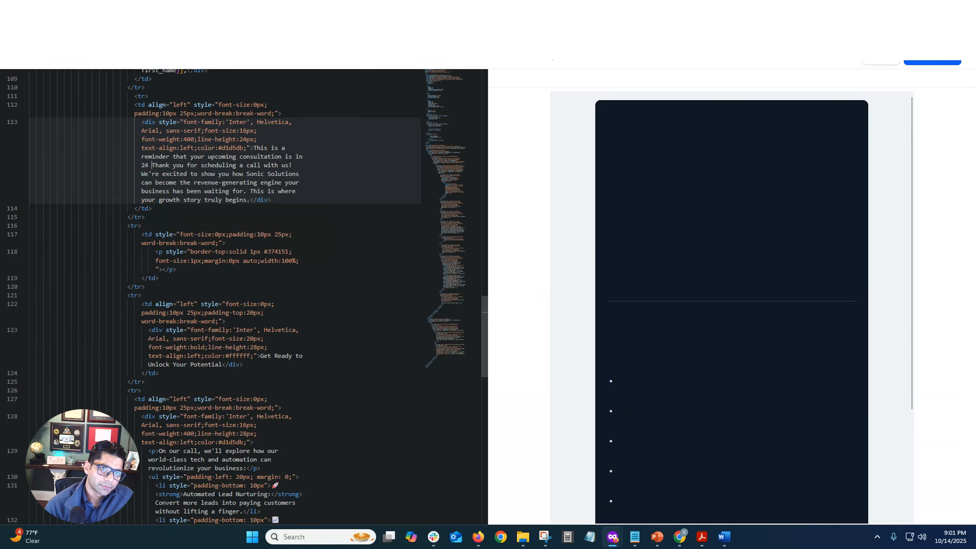
Put the "Thank you for scheduling a call" text on its own line as a new <p> paragraph and save the template.
{"action": "key", "text": "Return"}
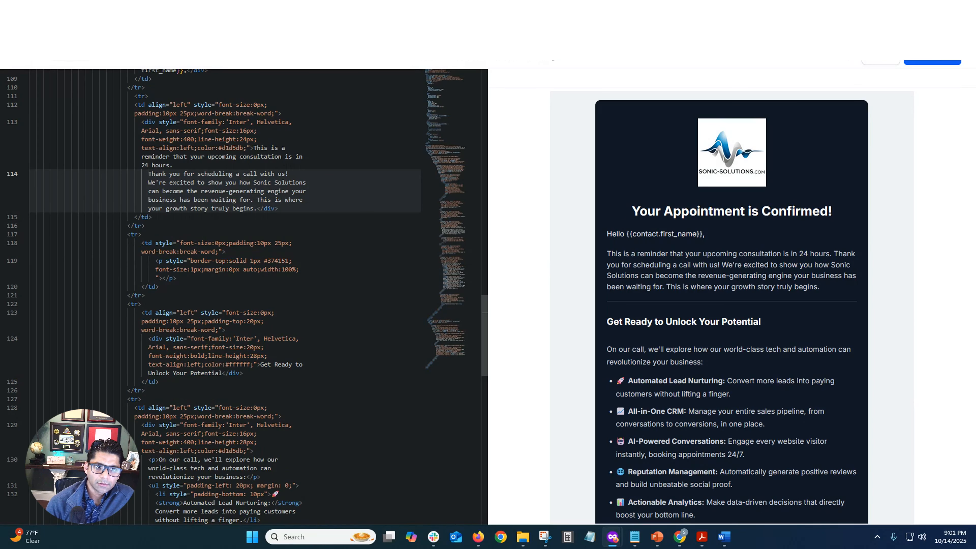
{"action": "key", "text": "BackSpace"}
{"action": "key", "text": "BackSpace"}
{"action": "left_click", "coordinate": [180, 164]}
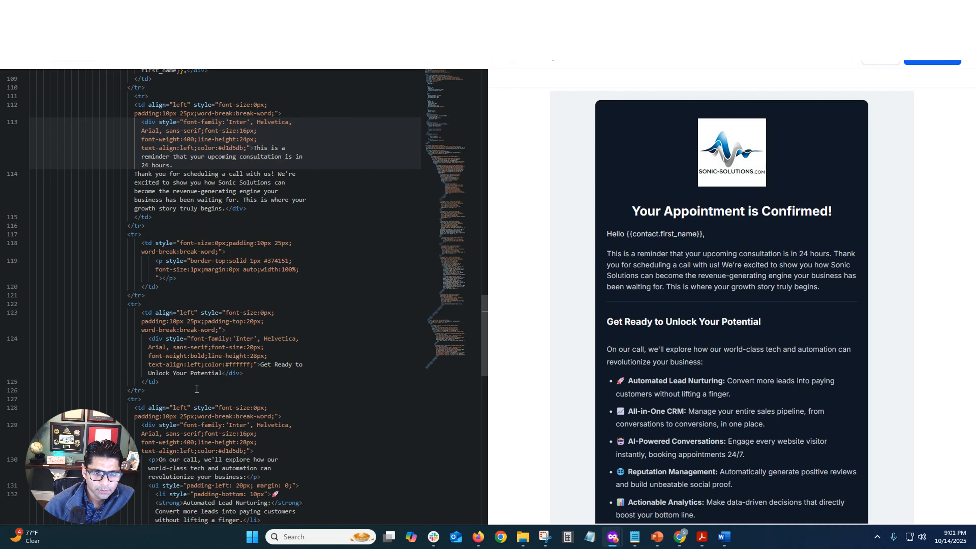
{"action": "scroll", "coordinate": [192, 375], "scroll_direction": "down", "scroll_amount": 2}
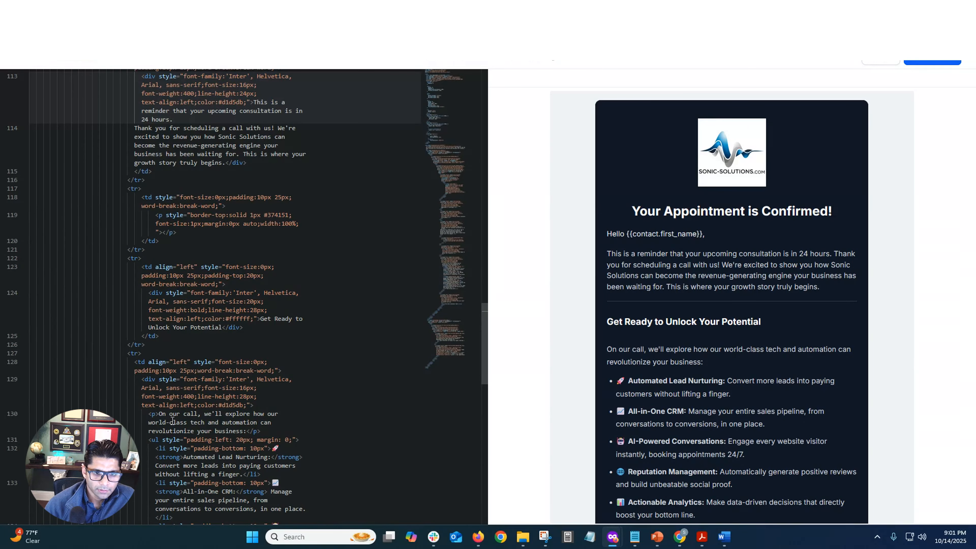
{"action": "left_click", "coordinate": [158, 414]}
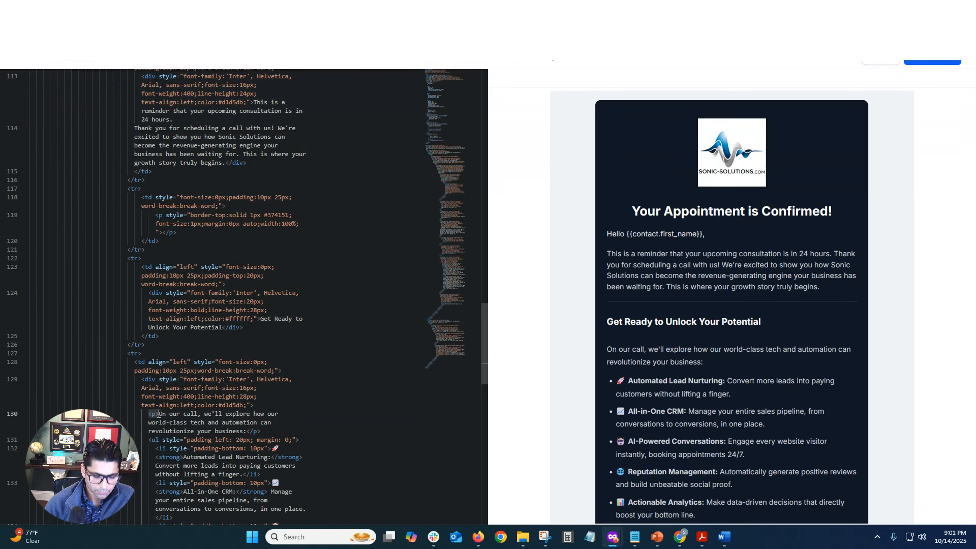
{"action": "scroll", "coordinate": [245, 314], "scroll_direction": "up", "scroll_amount": 1}
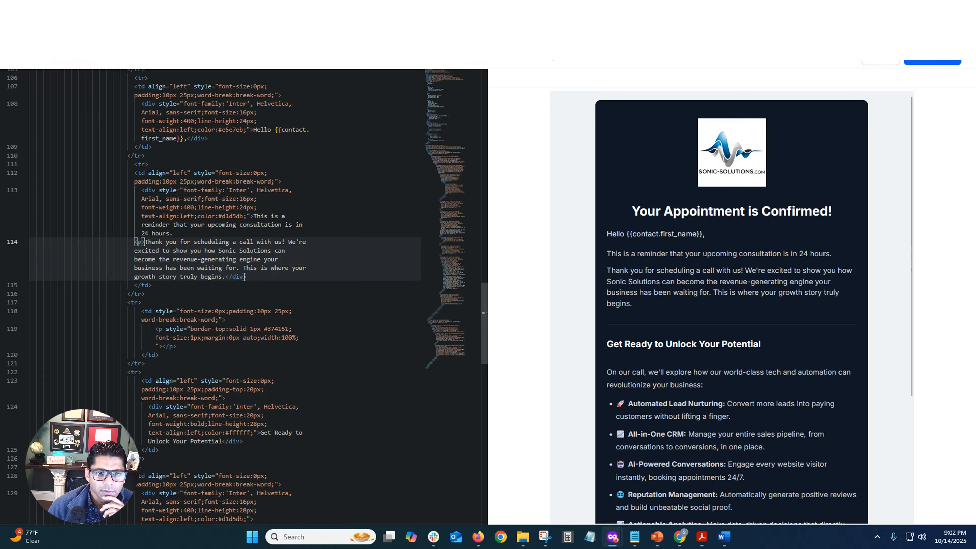
{"action": "left_click", "coordinate": [255, 268]}
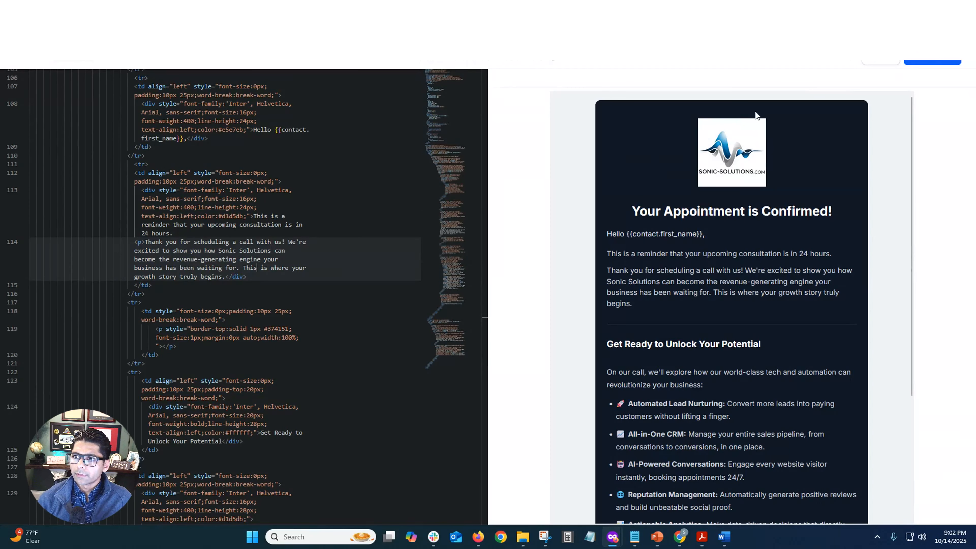
{"action": "left_click", "coordinate": [933, 61]}
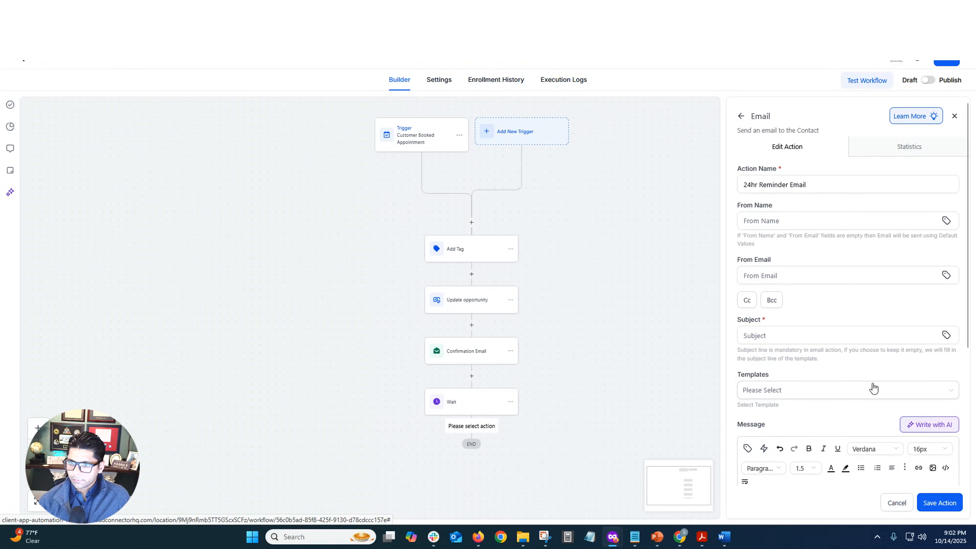
Look for the cloned 24hr reminder template among the templates offered in the workflow's email action.
{"action": "left_click", "coordinate": [875, 396]}
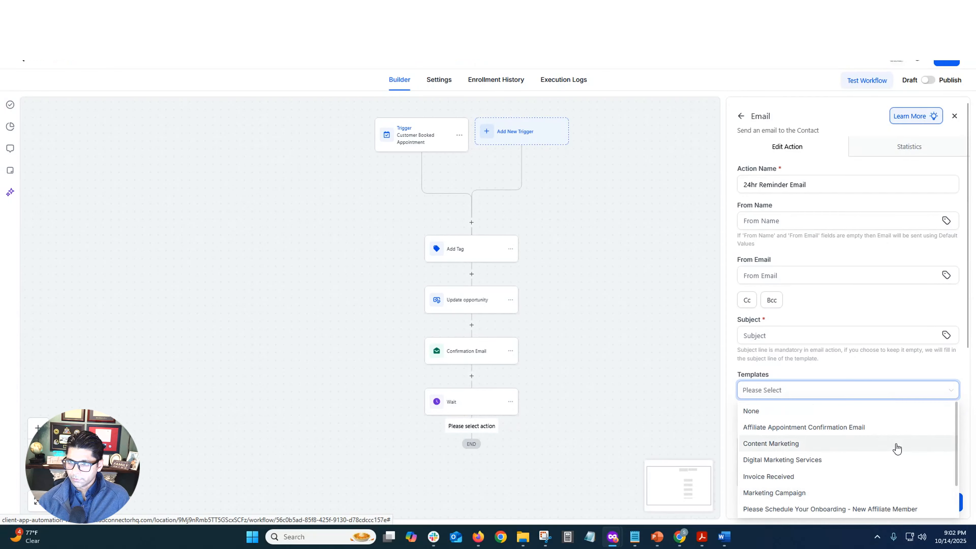
{"action": "left_click", "coordinate": [662, 301]}
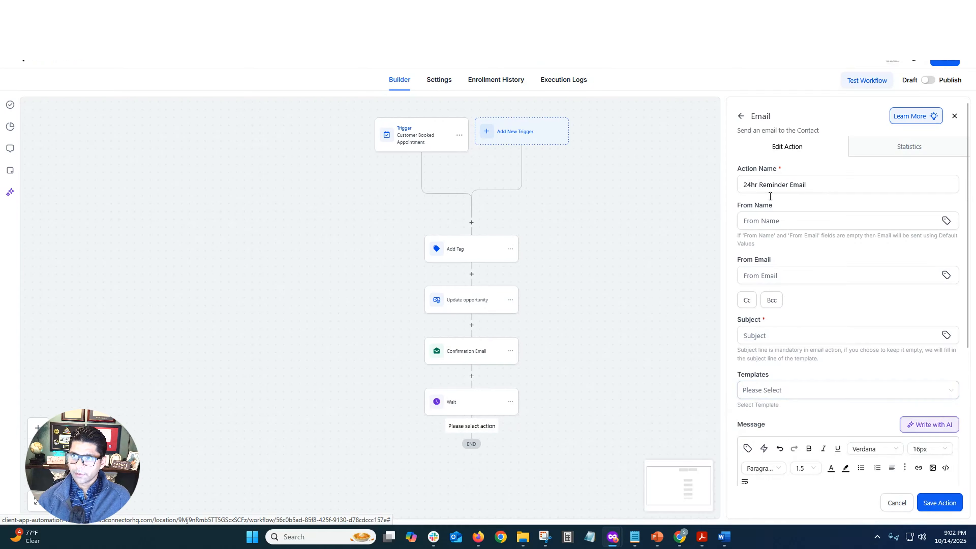
{"action": "left_click", "coordinate": [828, 389]}
{"action": "scroll", "coordinate": [867, 460], "scroll_direction": "down", "scroll_amount": 2}
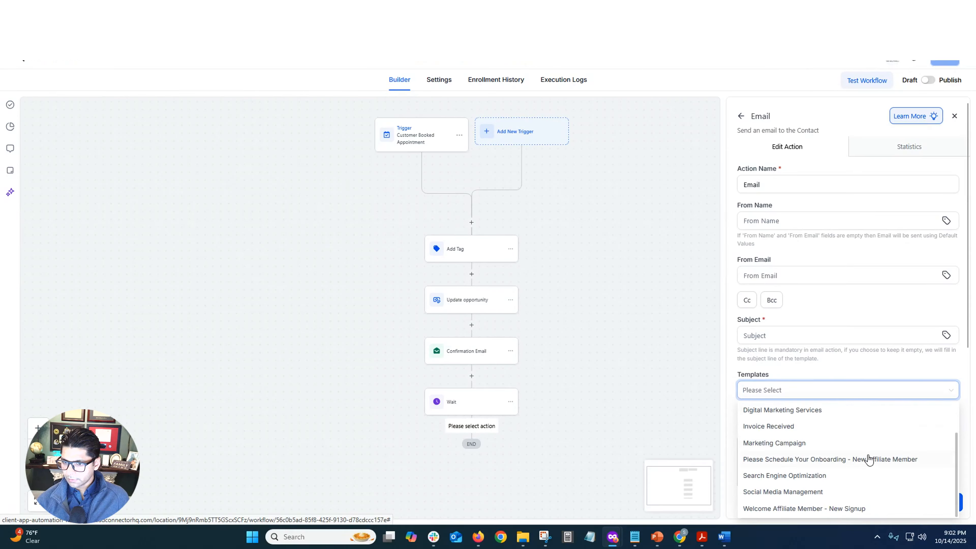
{"action": "scroll", "coordinate": [867, 459], "scroll_direction": "up", "scroll_amount": 2}
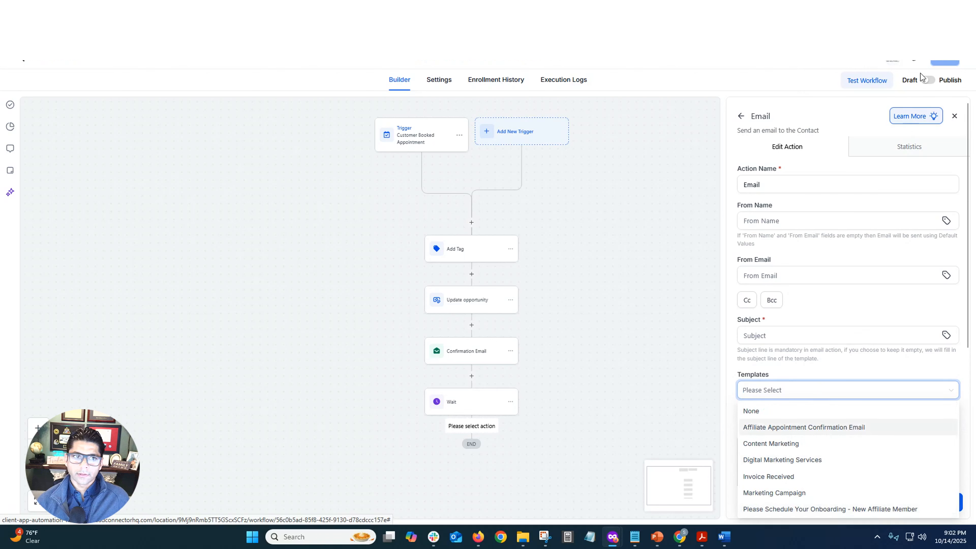
Reopen the draft workflow from the workflows list and insert a Send Email action after the Wait action.
{"action": "left_click", "coordinate": [23, 64]}
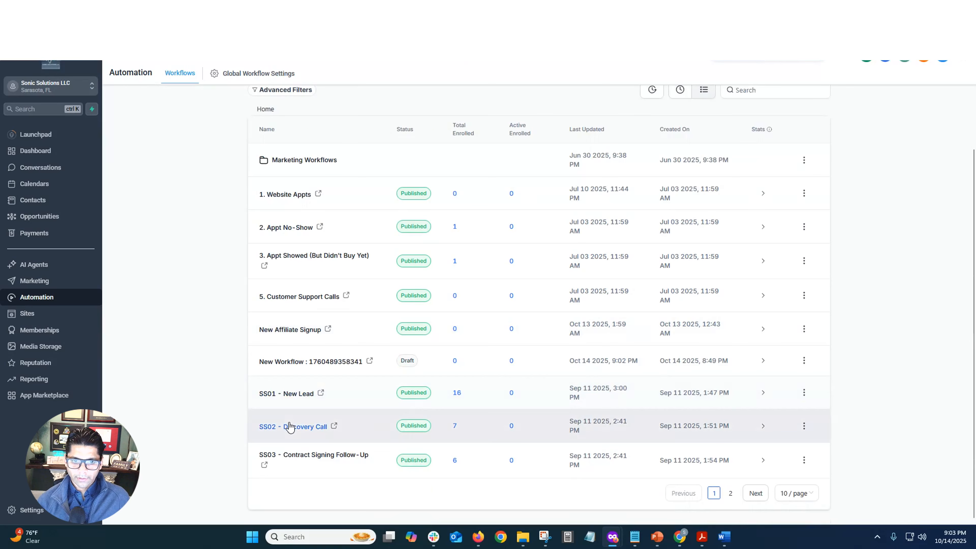
{"action": "left_click", "coordinate": [324, 363]}
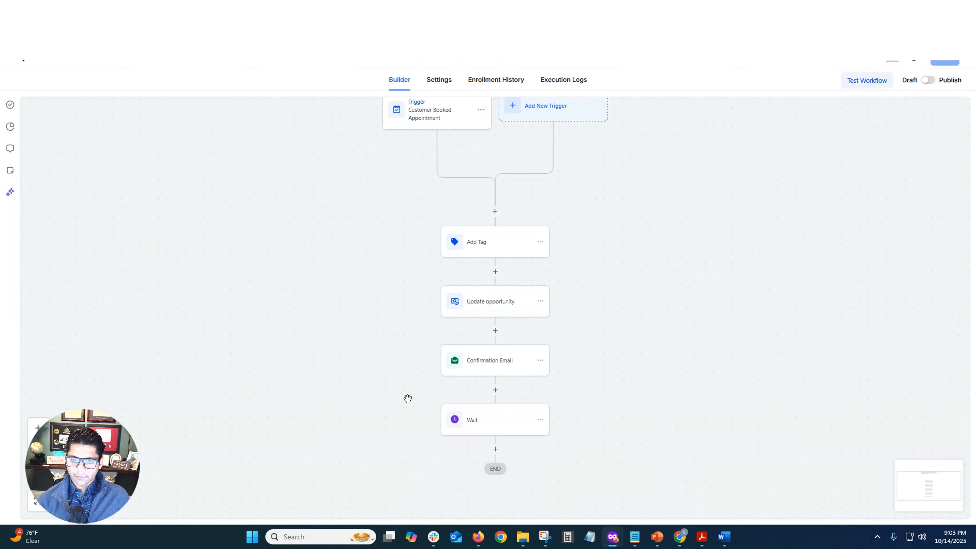
{"action": "left_click_drag", "start_coordinate": [385, 373], "coordinate": [335, 266]}
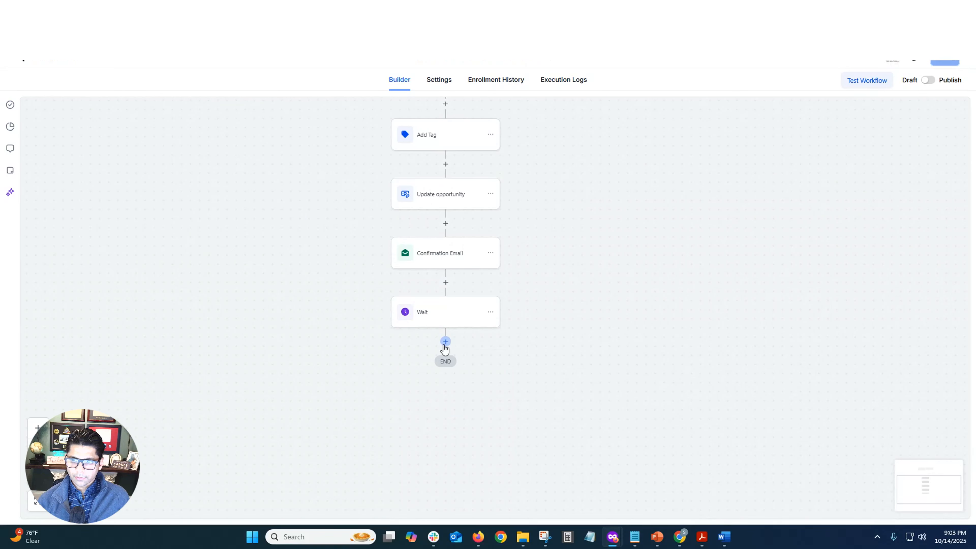
{"action": "left_click", "coordinate": [445, 342]}
{"action": "left_click", "coordinate": [787, 226]}
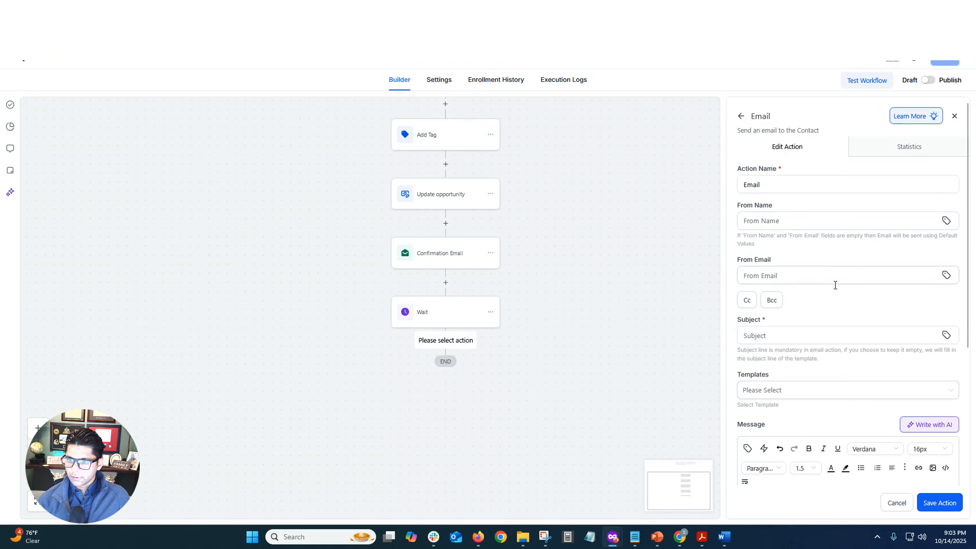
Select the Affiliate 24hr Prior Reminder Email template, set the subject to "Your Appointment Is In 24 Hours", and save the email action.
{"action": "left_click", "coordinate": [832, 392]}
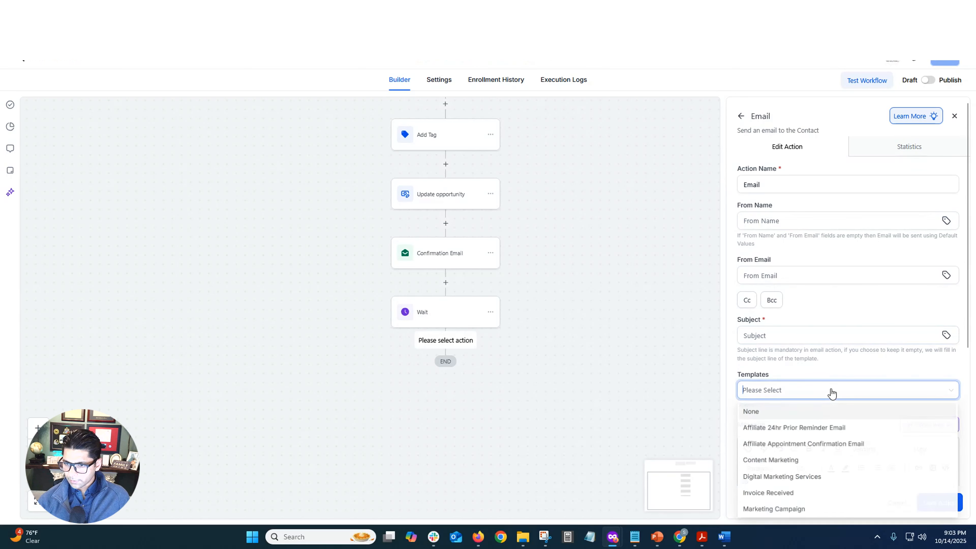
{"action": "left_click", "coordinate": [821, 429]}
{"action": "left_click", "coordinate": [802, 336]}
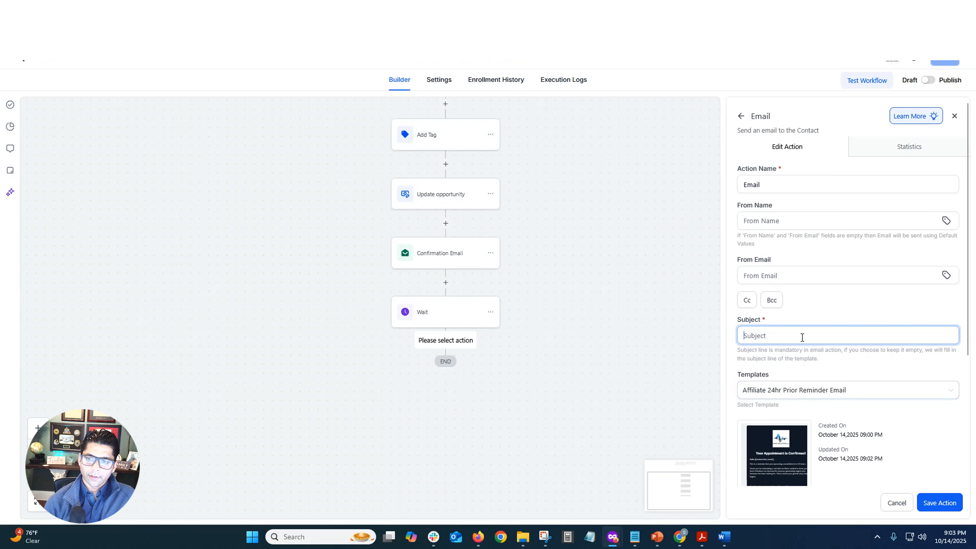
{"action": "type", "text": "your"}
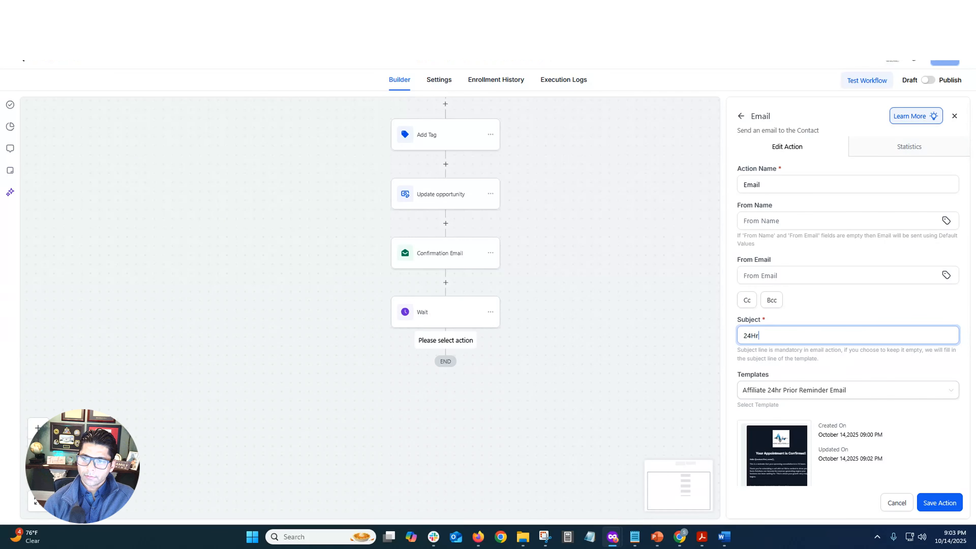
{"action": "key", "text": "BackSpace"}
{"action": "key", "text": "BackSpace"}
{"action": "key", "text": "BackSpace"}
{"action": "key", "text": "BackSpace"}
{"action": "key", "text": "BackSpace"}
{"action": "type", "text": "Your Appointment "}
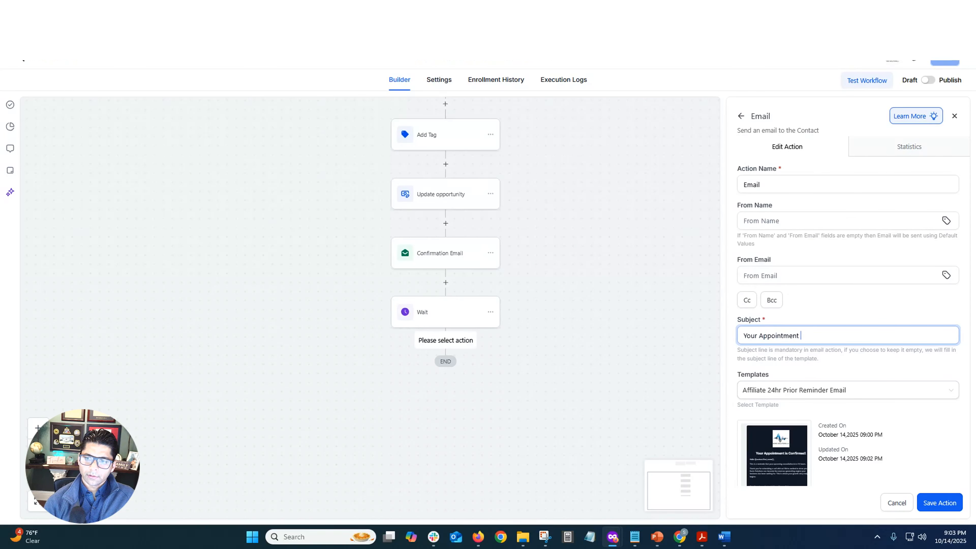
{"action": "type", "text": "Is In 24 Hours"}
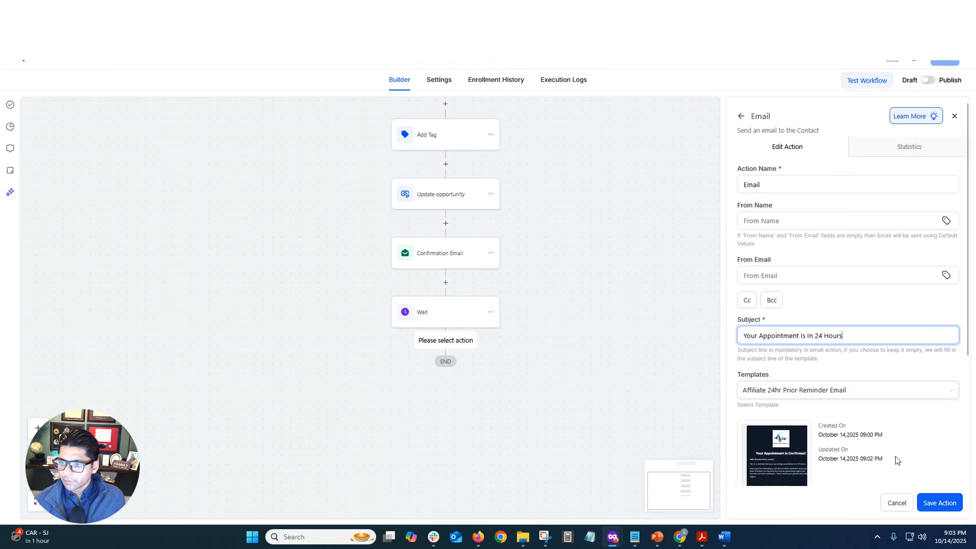
{"action": "left_click", "coordinate": [944, 508]}
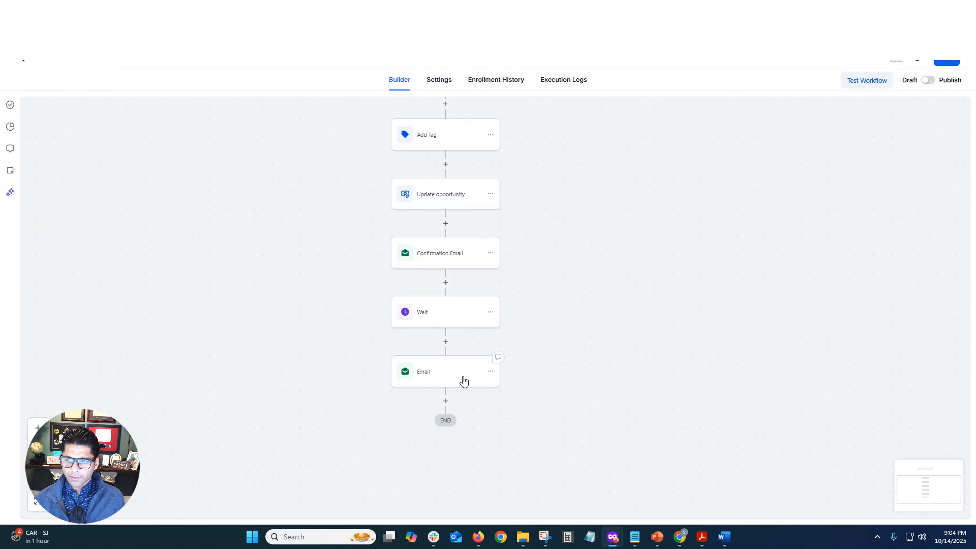
Rename the new email action after the Wait step to "24 Hour Reminder Email" and save it.
{"action": "left_click", "coordinate": [462, 381]}
{"action": "left_click", "coordinate": [890, 181]}
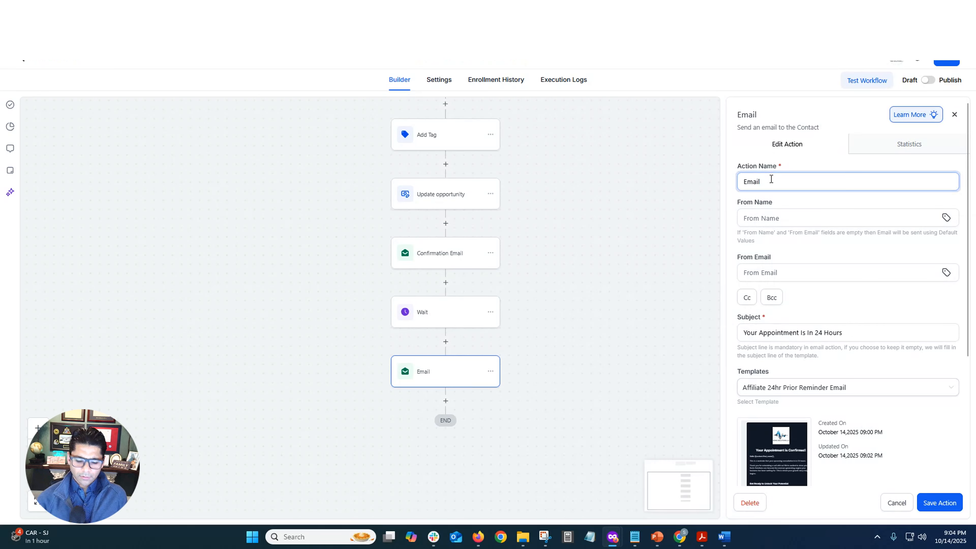
{"action": "key", "text": "Home"}
{"action": "type", "text": "24"}
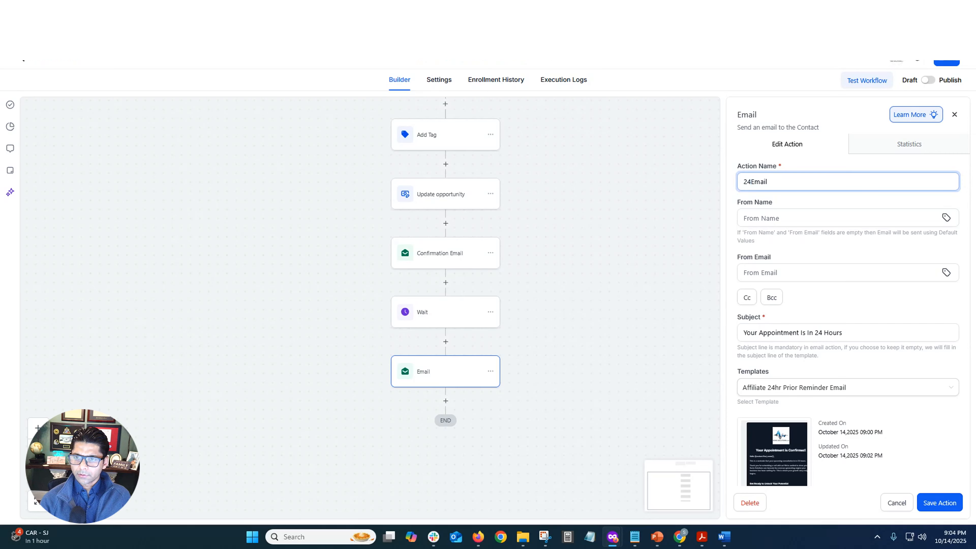
{"action": "type", "text": " Hour Reminder"}
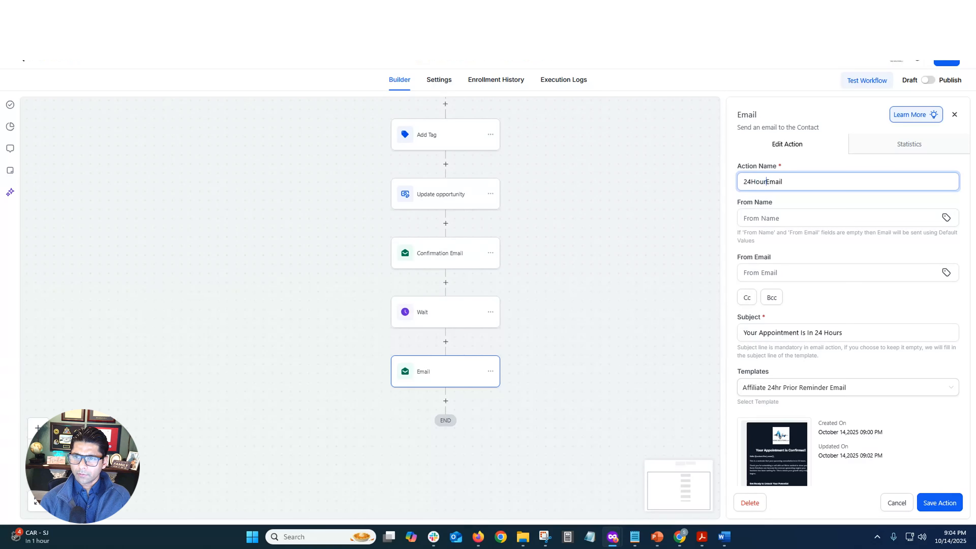
{"action": "key", "text": "Return"}
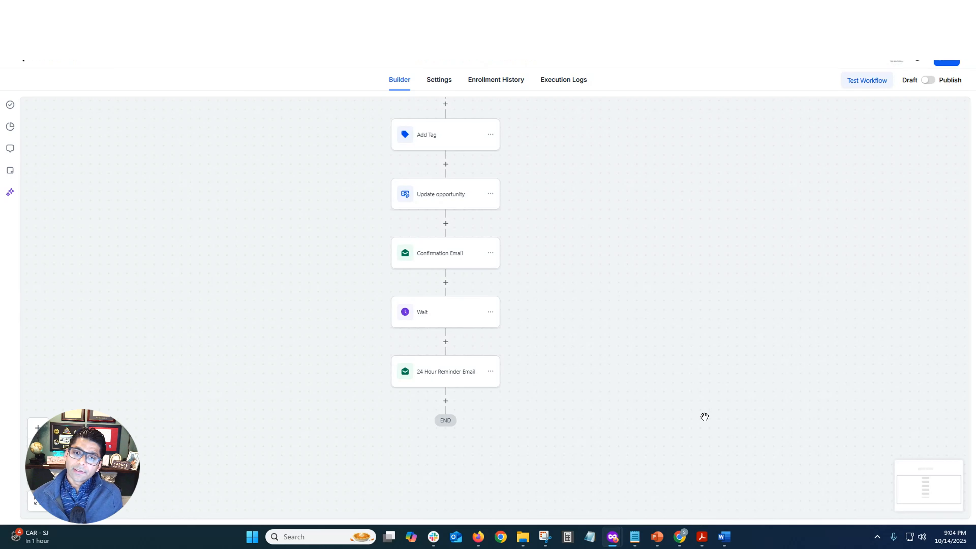
Rename the Wait action to "24 Hour Prior to Appointment - Wait", copy that name, and save the action.
{"action": "left_click", "coordinate": [441, 318]}
{"action": "left_click", "coordinate": [630, 164]}
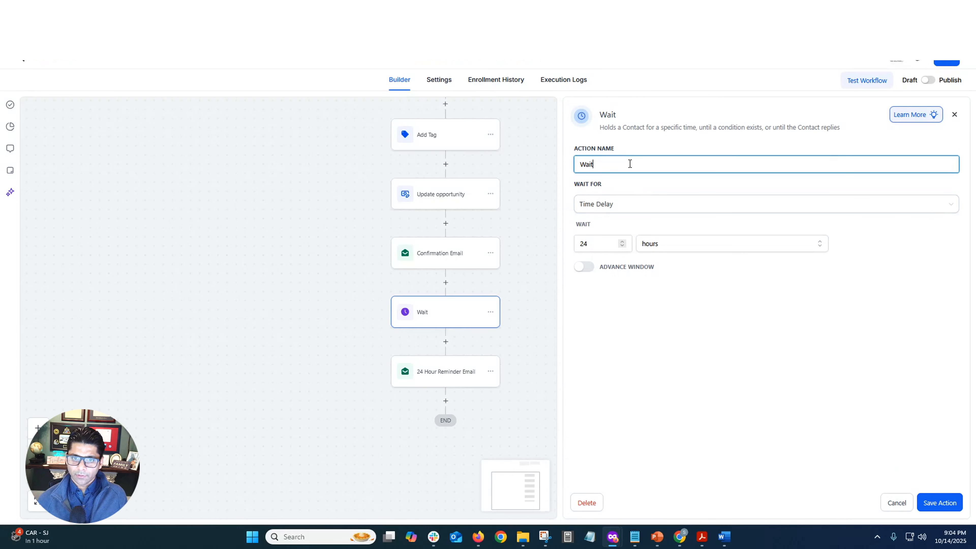
{"action": "key", "text": "Home"}
{"action": "type", "text": "24 Hour"}
{"action": "type", "text": "Prior to Appointment -"}
{"action": "triple_click", "coordinate": [707, 162]}
{"action": "key", "text": "ctrl+c"}
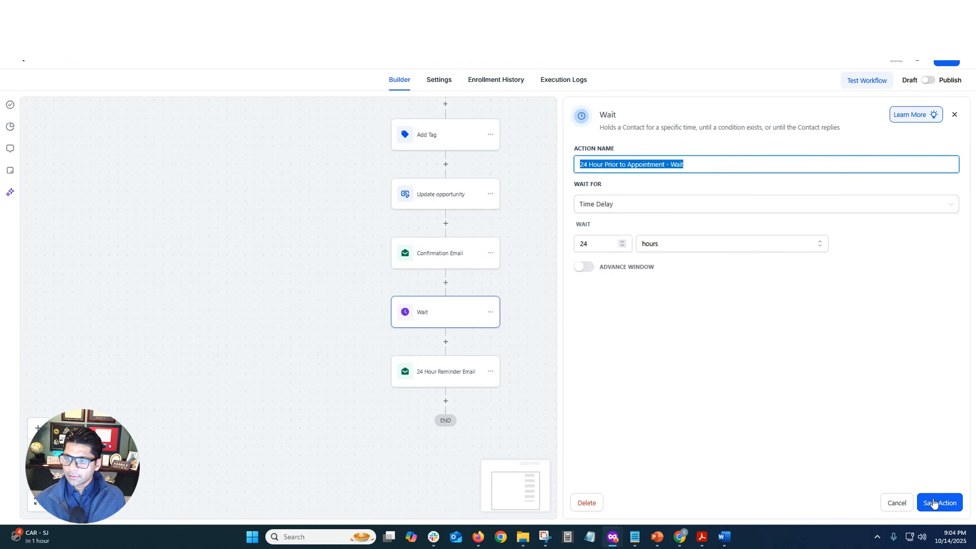
{"action": "left_click", "coordinate": [934, 502]}
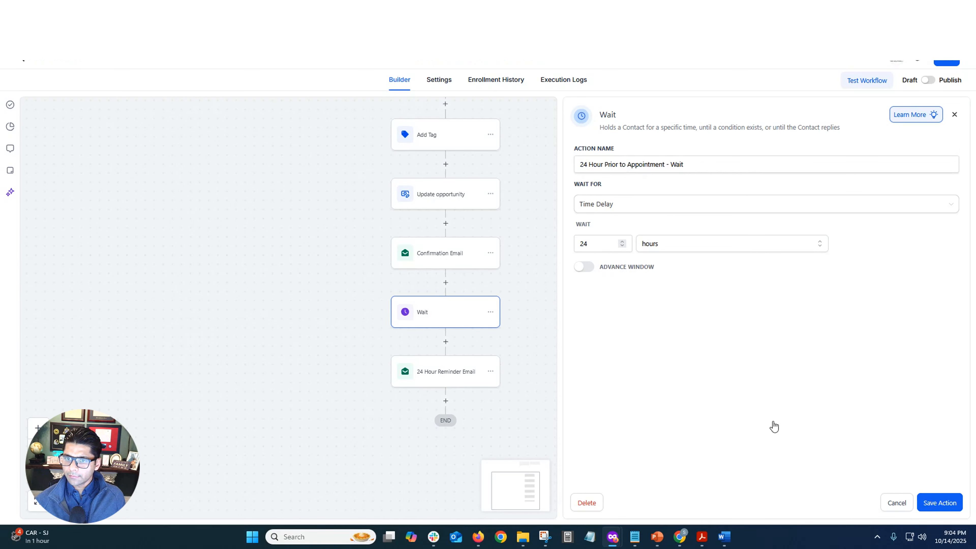
Add a Wait action after the 24 Hour Reminder Email and name it "1 Hour Prior to Appointment - Wait".
{"action": "left_click", "coordinate": [446, 401]}
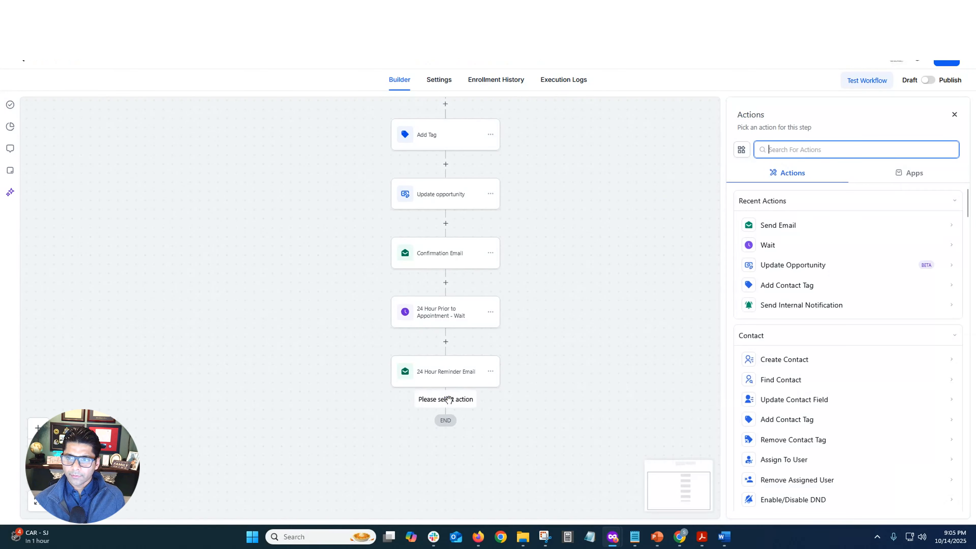
{"action": "left_click", "coordinate": [782, 248]}
{"action": "left_click", "coordinate": [650, 168]}
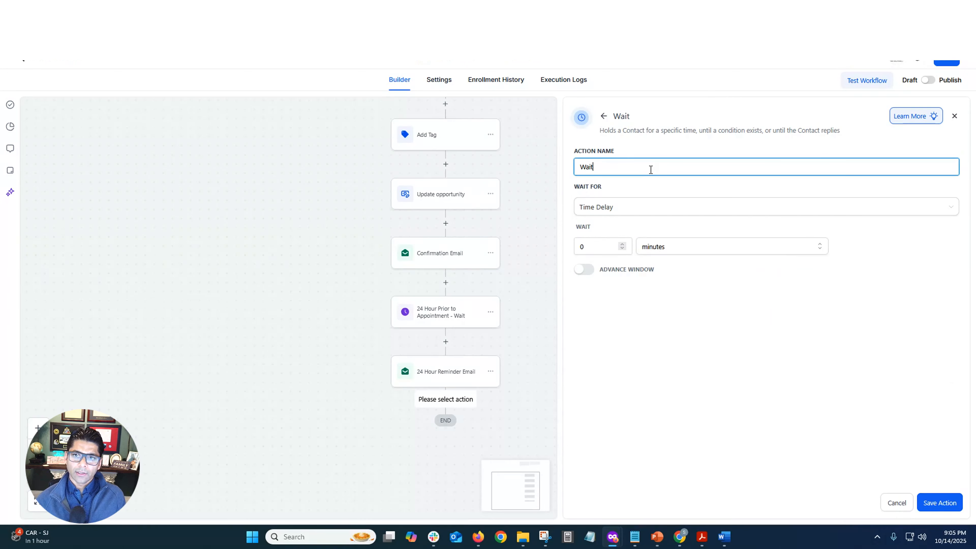
{"action": "key", "text": "BackSpace"}
{"action": "key", "text": "BackSpace"}
{"action": "key", "text": "BackSpace"}
{"action": "key", "text": "BackSpace"}
{"action": "key", "text": "ctrl+v"}
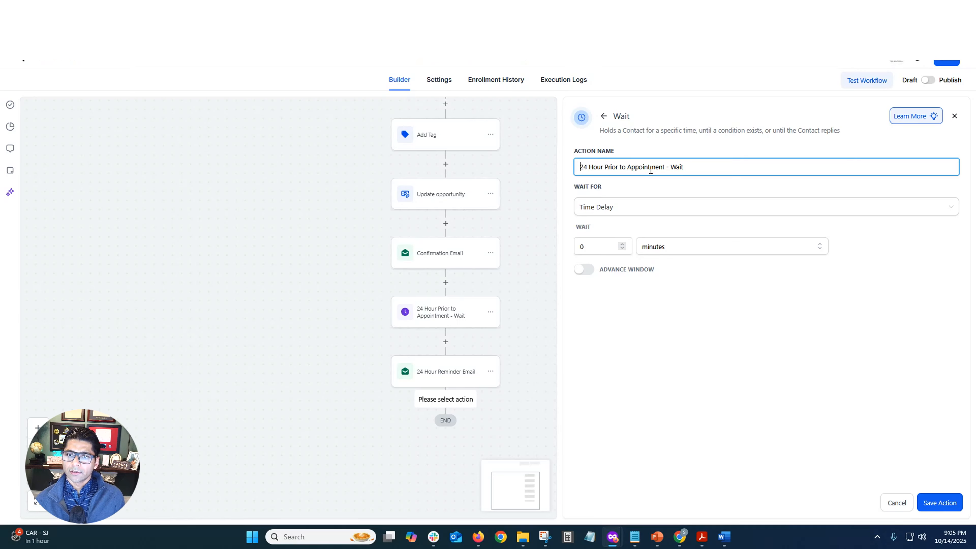
{"action": "key", "text": "Delete"}
{"action": "key", "text": "Delete"}
{"action": "type", "text": "1"}
{"action": "left_click", "coordinate": [754, 354]}
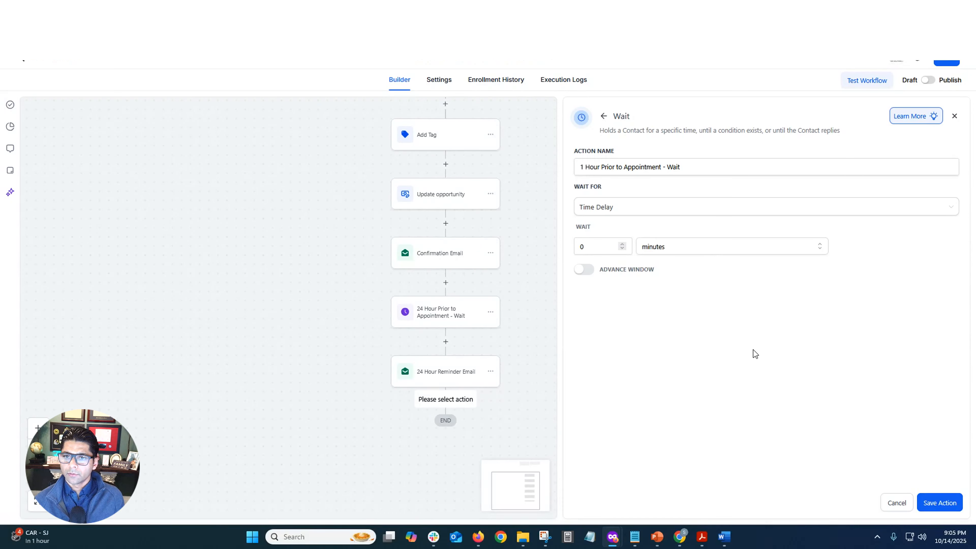
Set the new Wait action's time delay to 1 hour and save the action.
{"action": "left_click", "coordinate": [603, 249]}
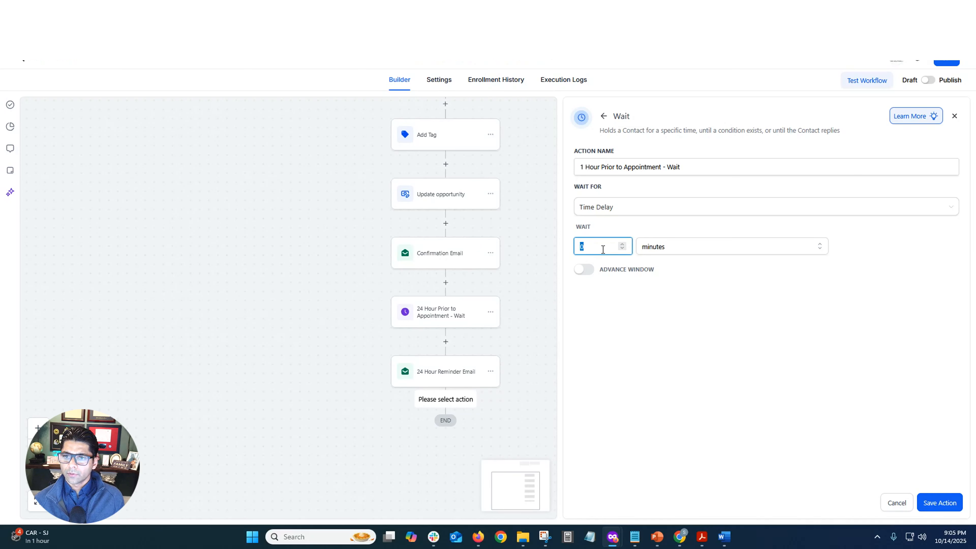
{"action": "type", "text": "1"}
{"action": "left_click", "coordinate": [688, 247]}
{"action": "left_click", "coordinate": [669, 287]}
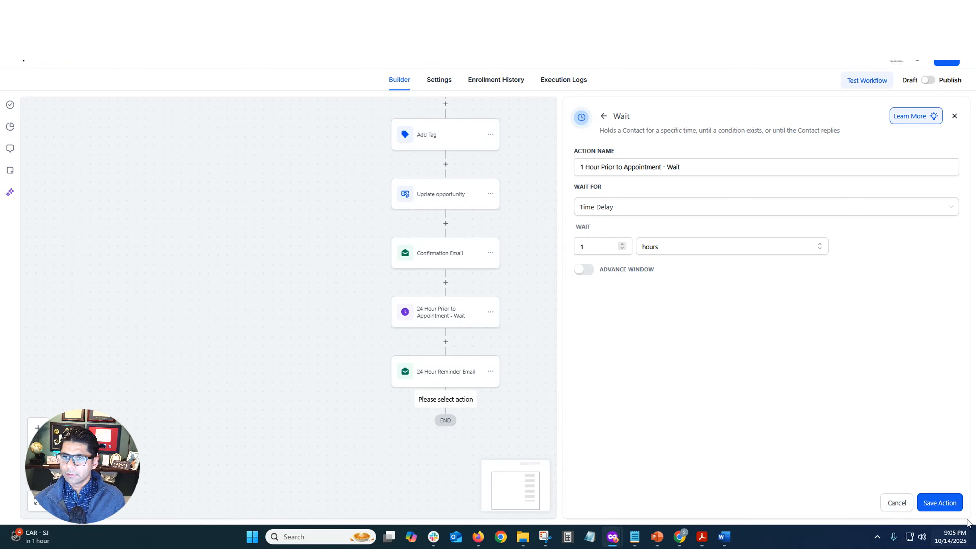
{"action": "left_click", "coordinate": [940, 504]}
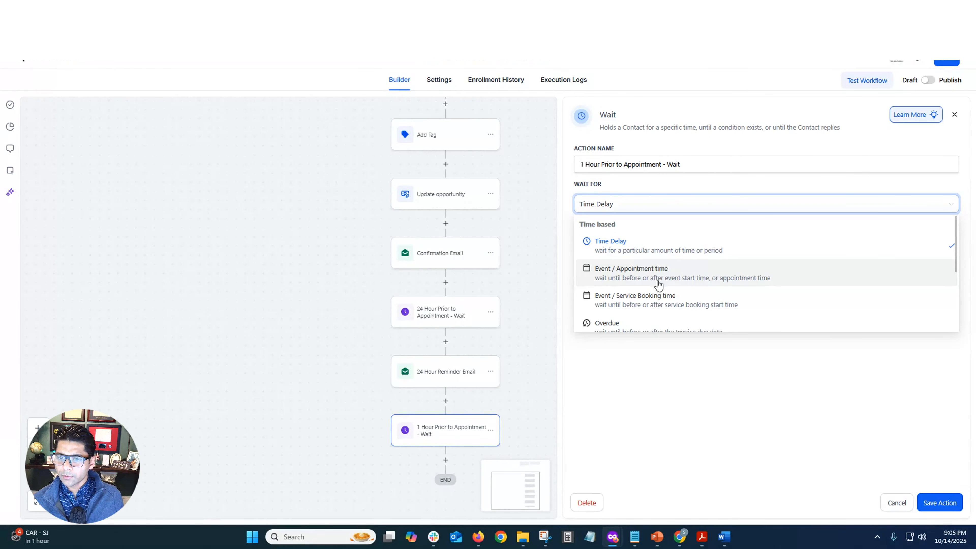
Make the 1-hour wait run until 1 hour before the Event / Appointment time, moving to the next step if already past, and save it.
{"action": "left_click", "coordinate": [691, 279]}
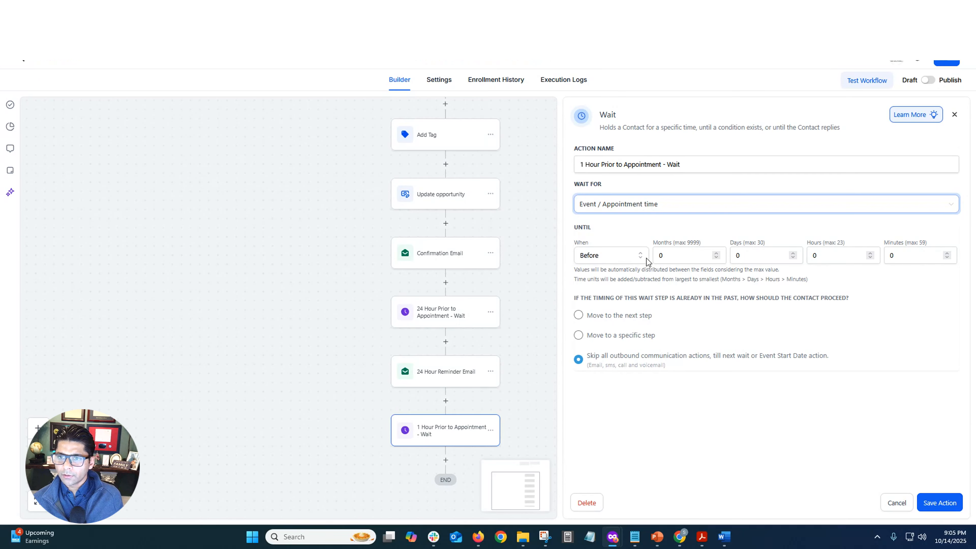
{"action": "left_click", "coordinate": [661, 255]}
{"action": "left_click", "coordinate": [767, 255]}
{"action": "left_click", "coordinate": [823, 255]}
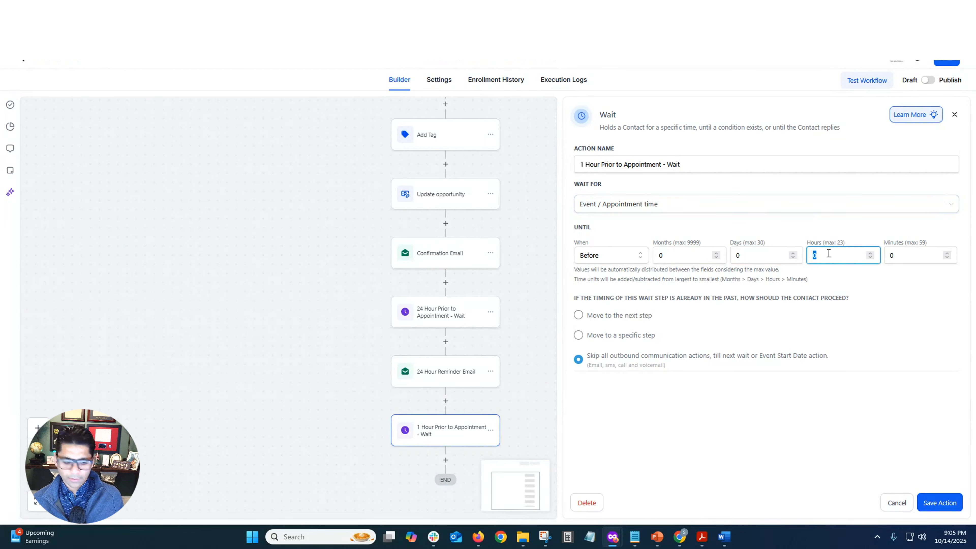
{"action": "key", "text": "BackSpace"}
{"action": "type", "text": "1"}
{"action": "left_click", "coordinate": [914, 334]}
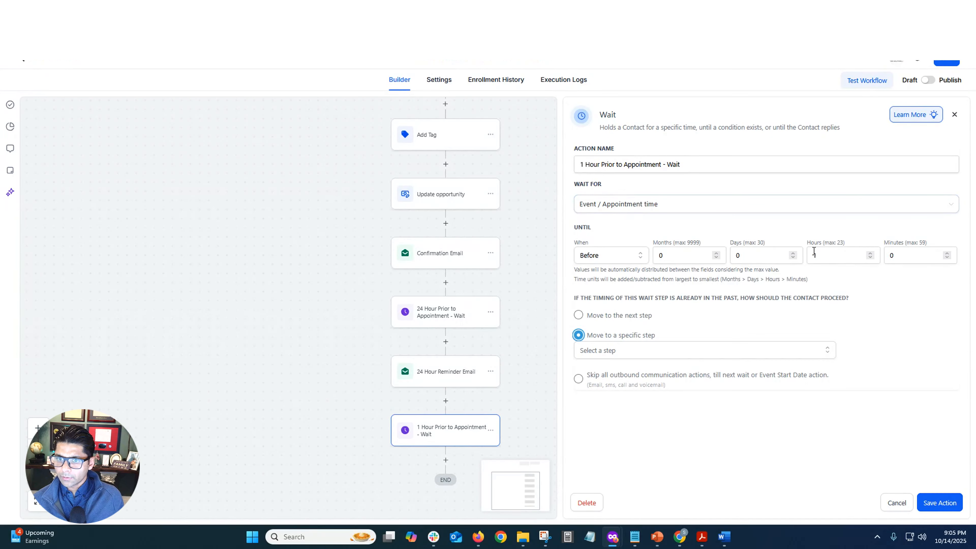
{"action": "left_click", "coordinate": [579, 315]}
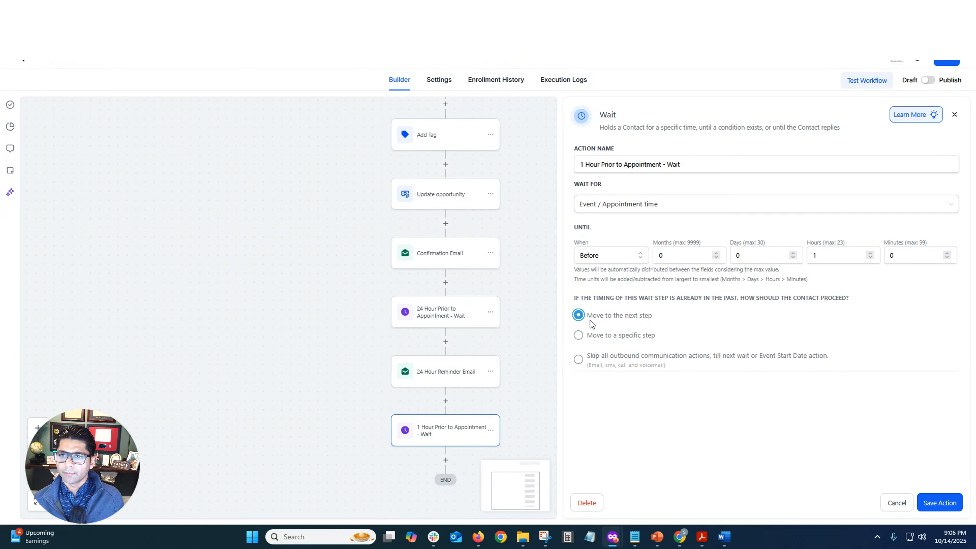
{"action": "left_click", "coordinate": [944, 503]}
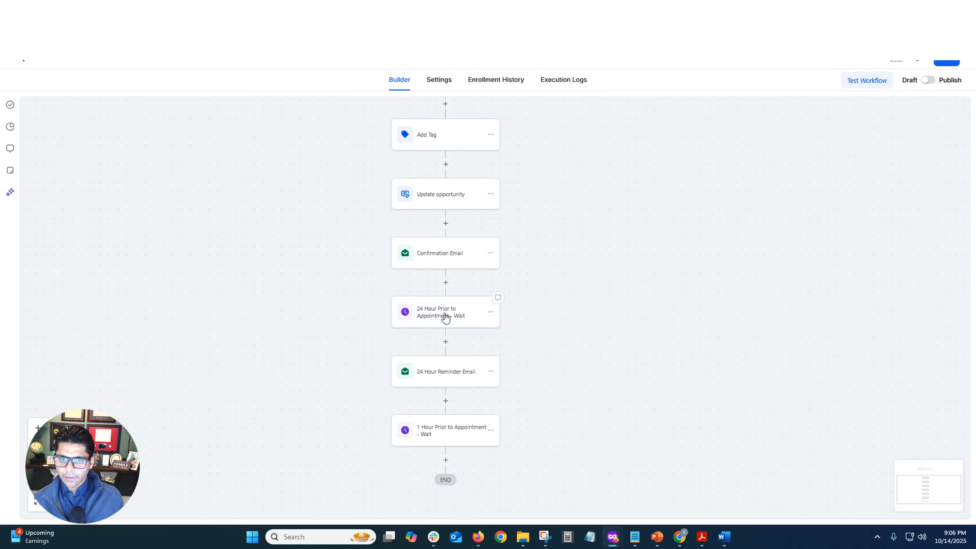
Make the 24-hour wait run until 1 day before the Event / Appointment time, moving to the next step if already past, and save it.
{"action": "left_click", "coordinate": [446, 317]}
{"action": "left_click", "coordinate": [634, 207]}
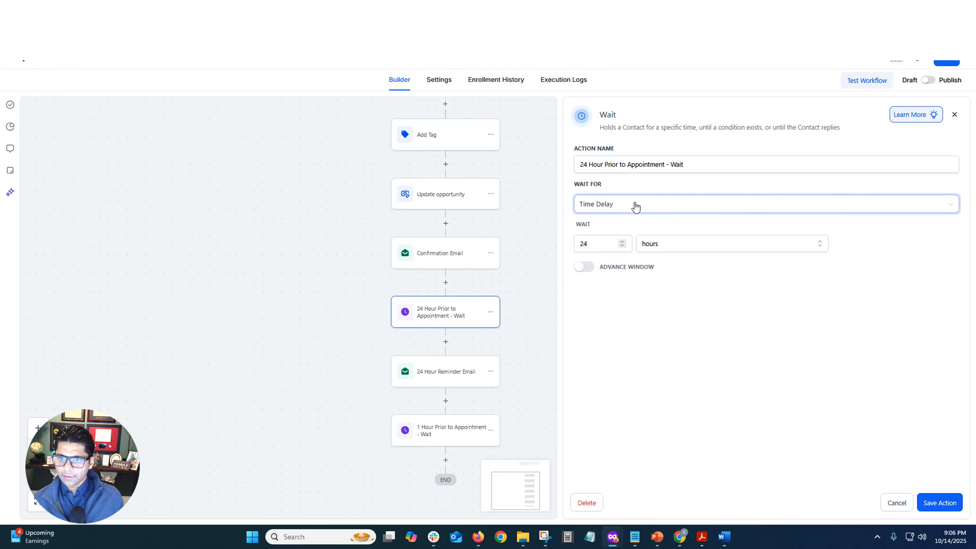
{"action": "left_click", "coordinate": [641, 278]}
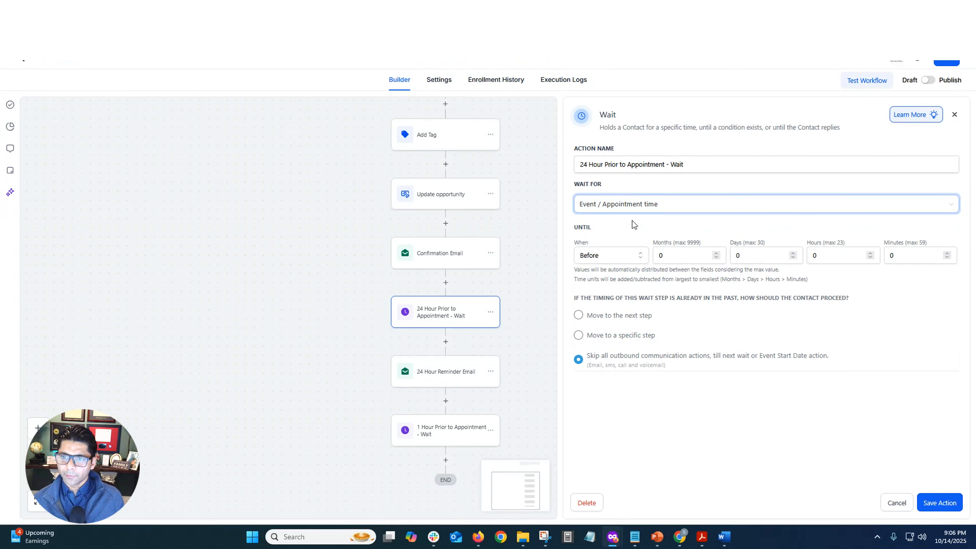
{"action": "left_click", "coordinate": [747, 255]}
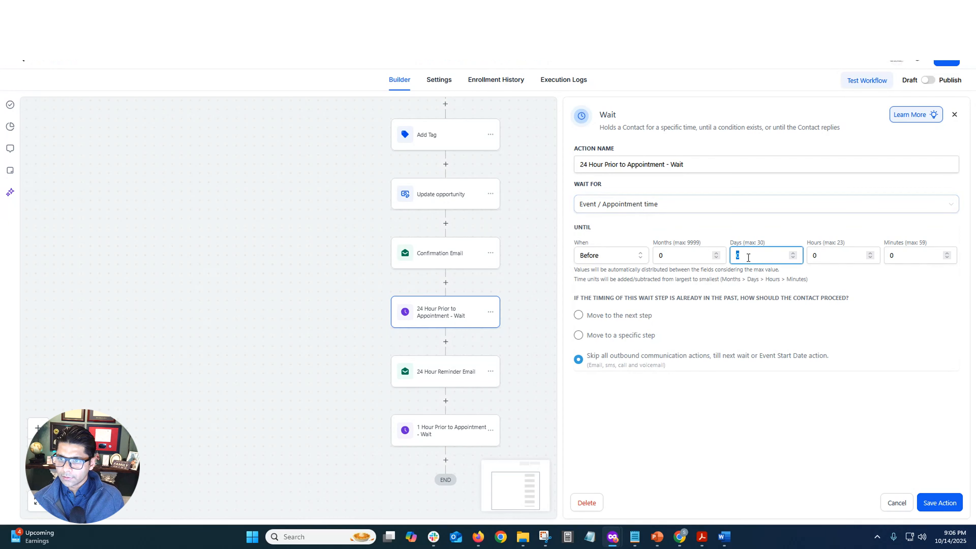
{"action": "type", "text": "1"}
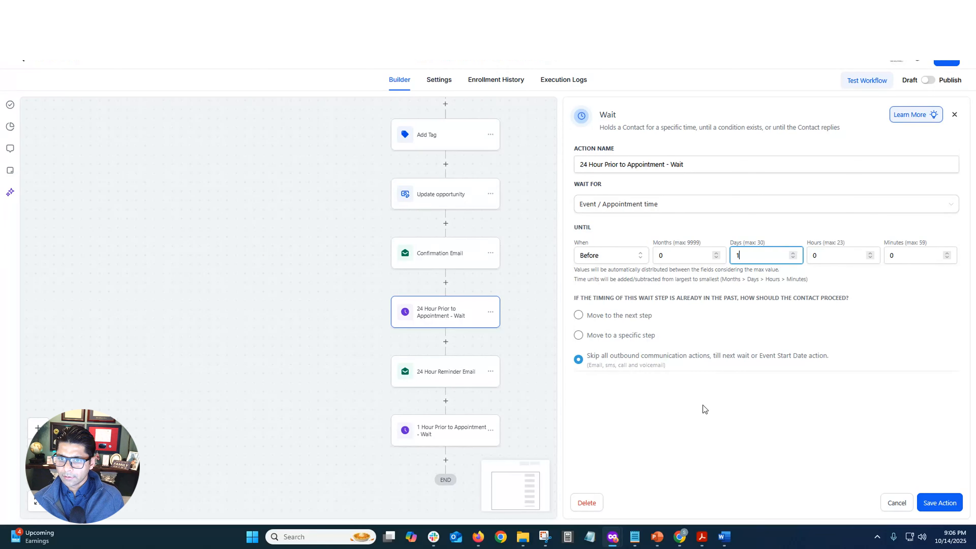
{"action": "left_click", "coordinate": [579, 315]}
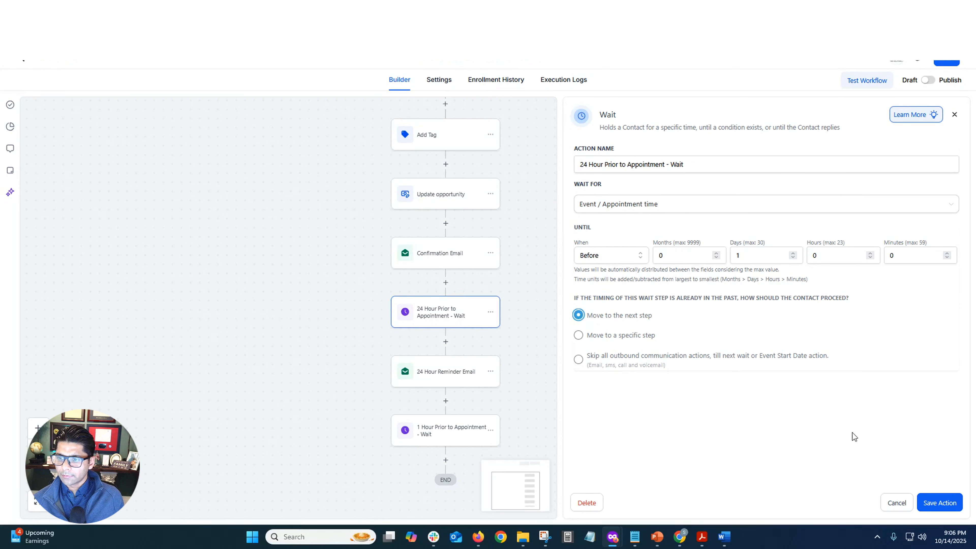
{"action": "left_click", "coordinate": [939, 502]}
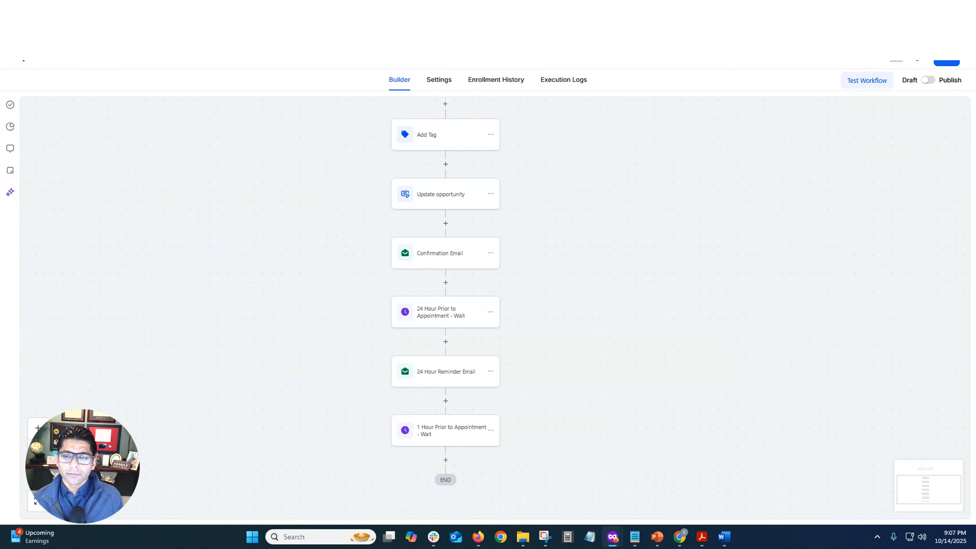
Leave the workflow builder and open the list of email marketing templates.
{"action": "left_click", "coordinate": [21, 63]}
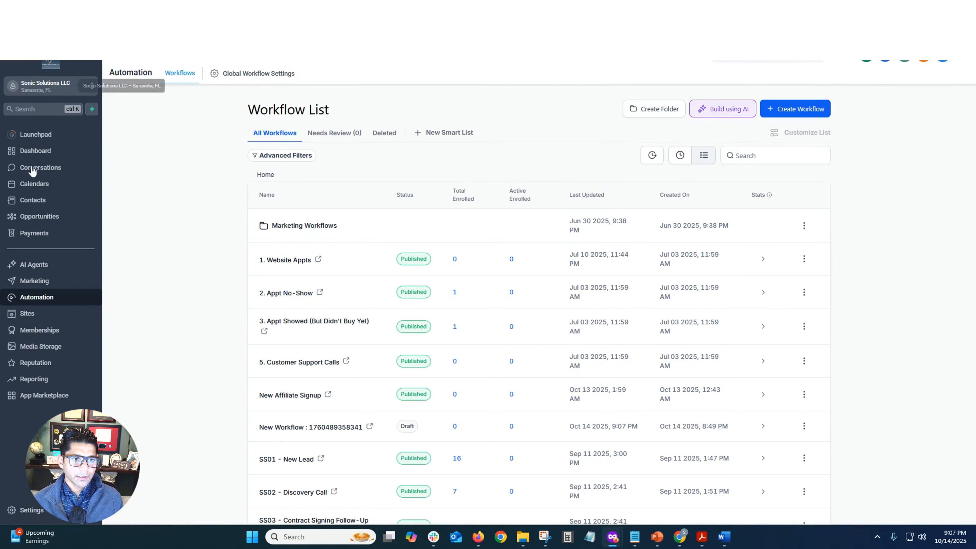
{"action": "left_click", "coordinate": [34, 280]}
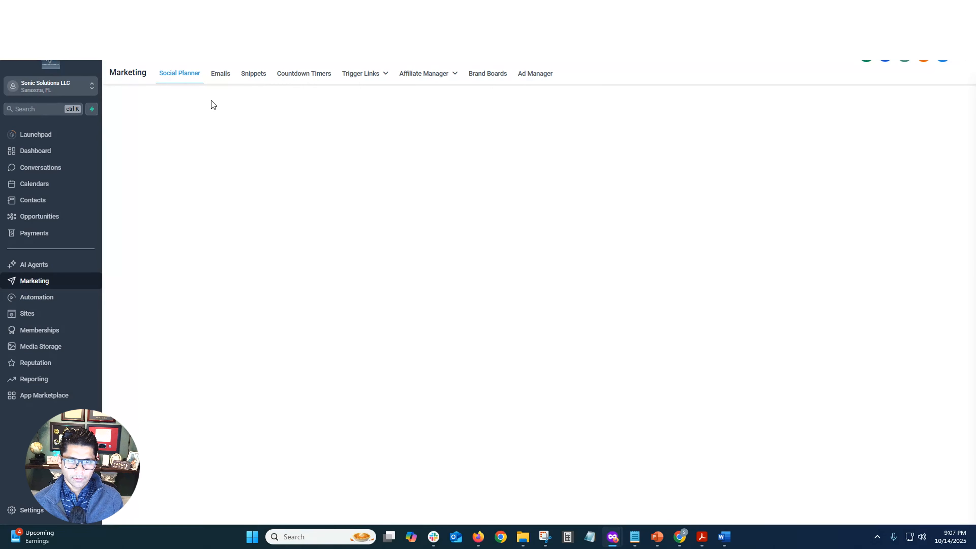
{"action": "left_click", "coordinate": [220, 73]}
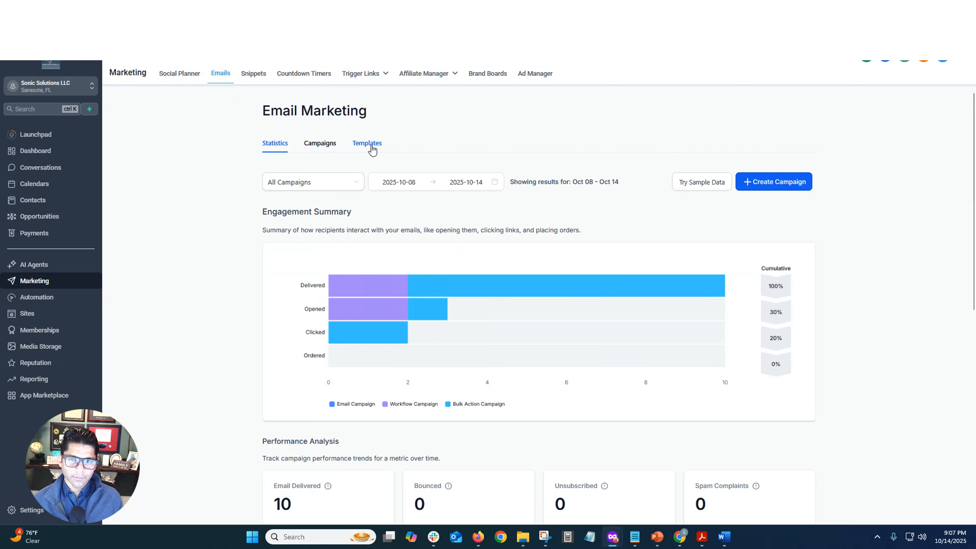
{"action": "left_click", "coordinate": [368, 144]}
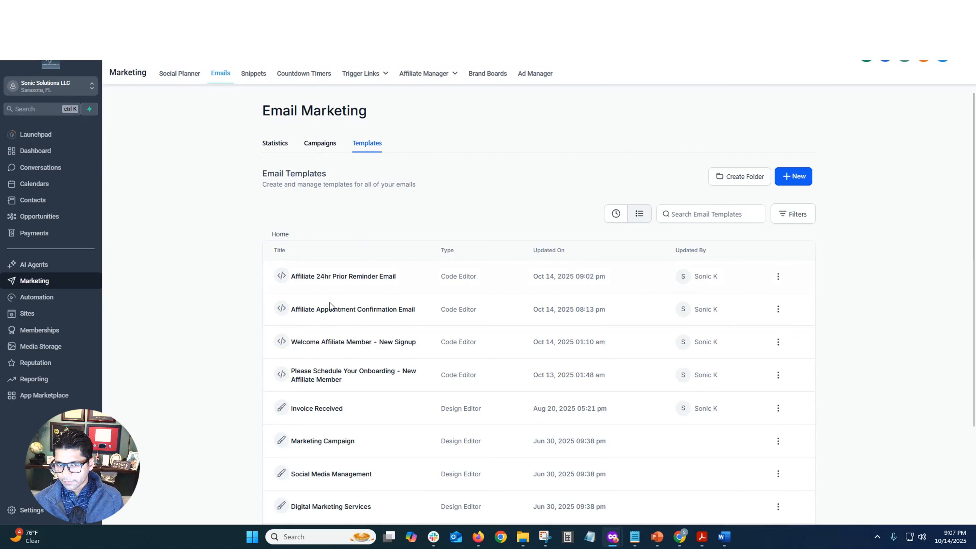
Clone the Affiliate 24hr Prior Reminder Email template under the name "Affiliate 1hr Prior Reminder Email".
{"action": "left_click", "coordinate": [778, 277]}
{"action": "left_click", "coordinate": [774, 163]}
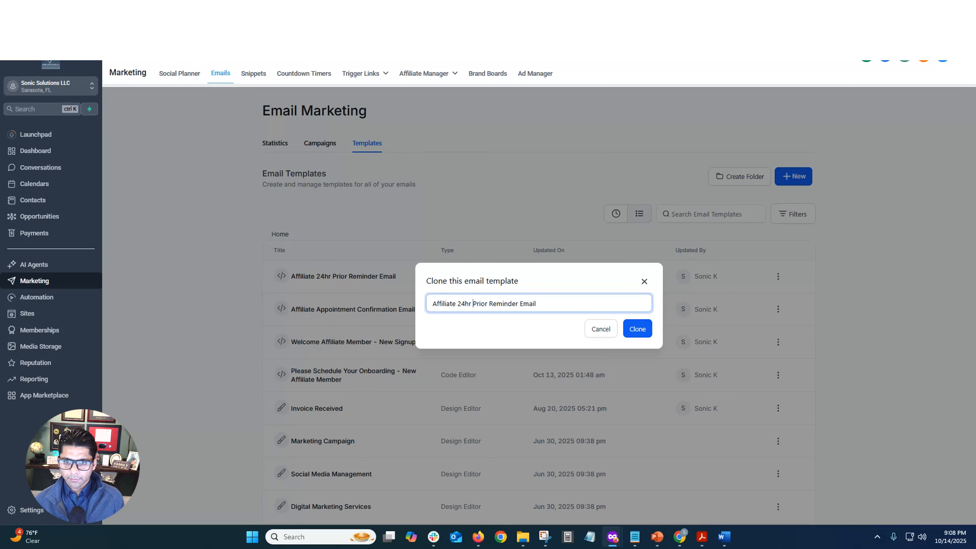
{"action": "key", "text": "Delete"}
{"action": "key", "text": "Delete"}
{"action": "type", "text": "1"}
{"action": "left_click", "coordinate": [642, 329]}
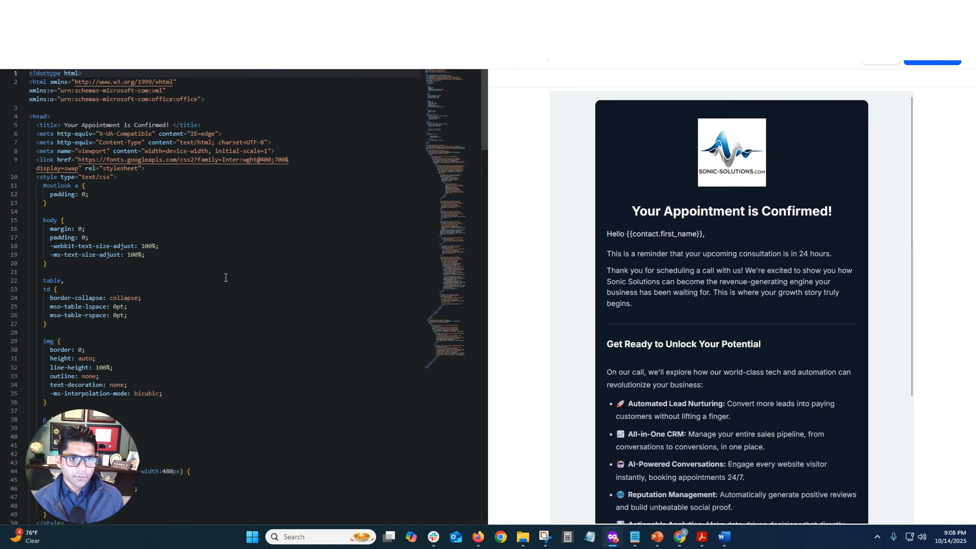
In the cloned template's code, change the number of hours in the consultation reminder sentence to 1.
{"action": "scroll", "coordinate": [225, 278], "scroll_direction": "down", "scroll_amount": 9}
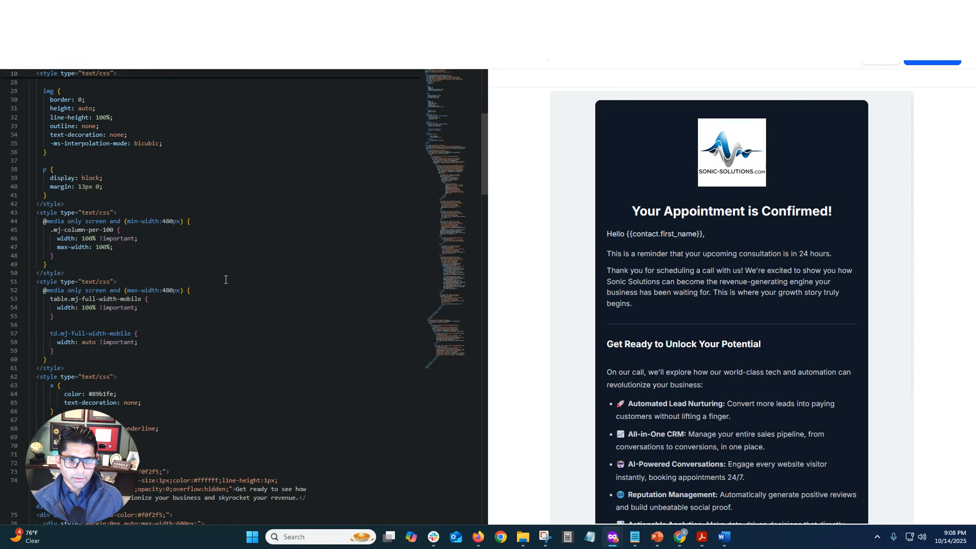
{"action": "scroll", "coordinate": [226, 279], "scroll_direction": "down", "scroll_amount": 7}
{"action": "scroll", "coordinate": [235, 281], "scroll_direction": "down", "scroll_amount": 14}
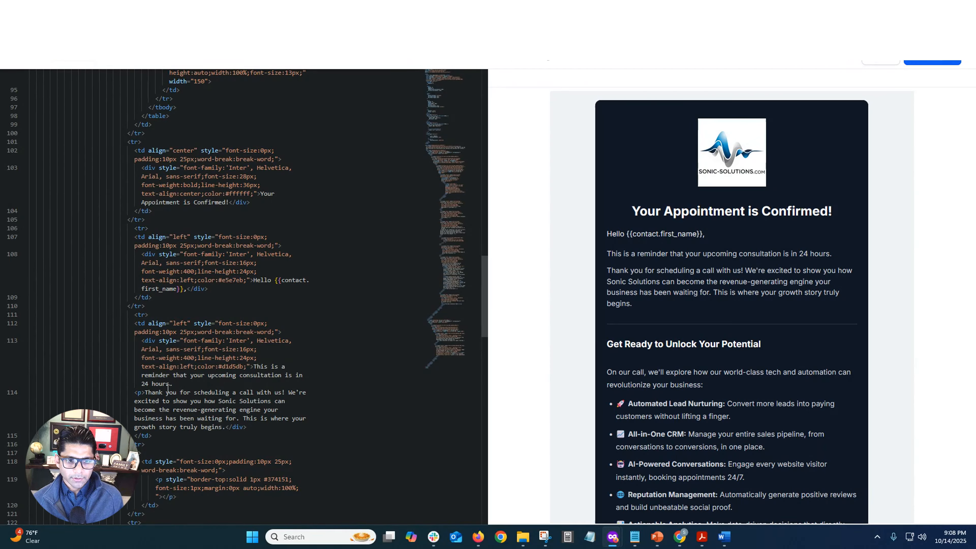
{"action": "double_click", "coordinate": [146, 384]}
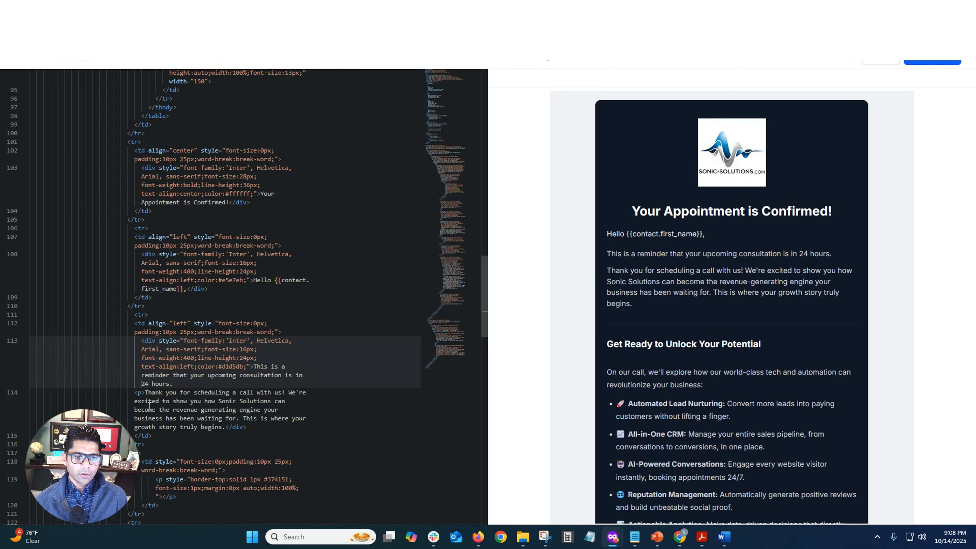
{"action": "key", "text": "BackSpace"}
{"action": "type", "text": "1"}
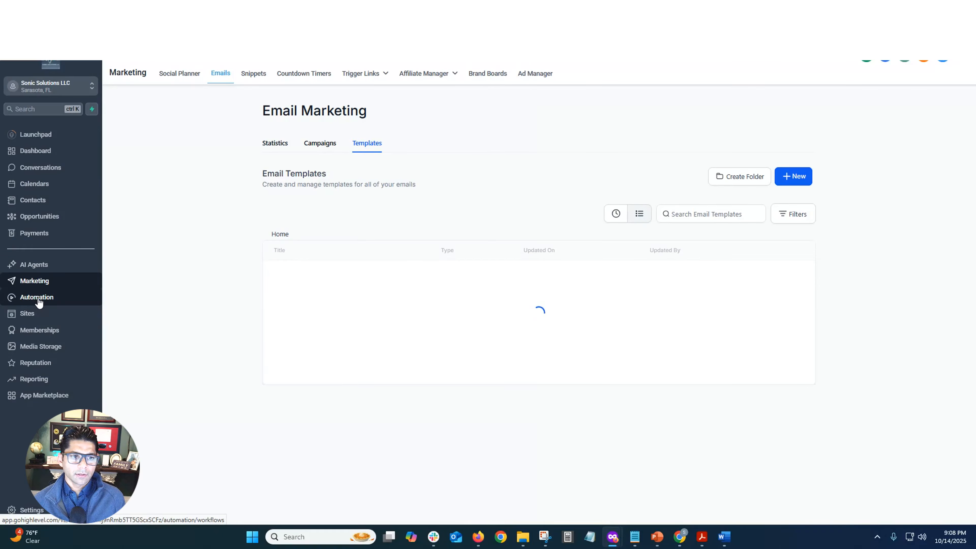
Go back to the automation workflows and open the draft affiliate appointment workflow.
{"action": "left_click", "coordinate": [38, 298]}
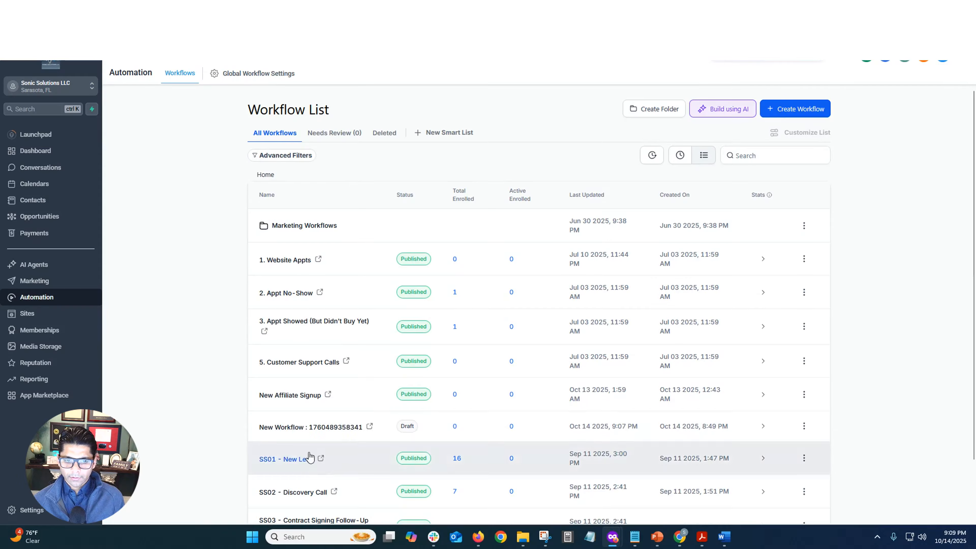
{"action": "left_click", "coordinate": [311, 427]}
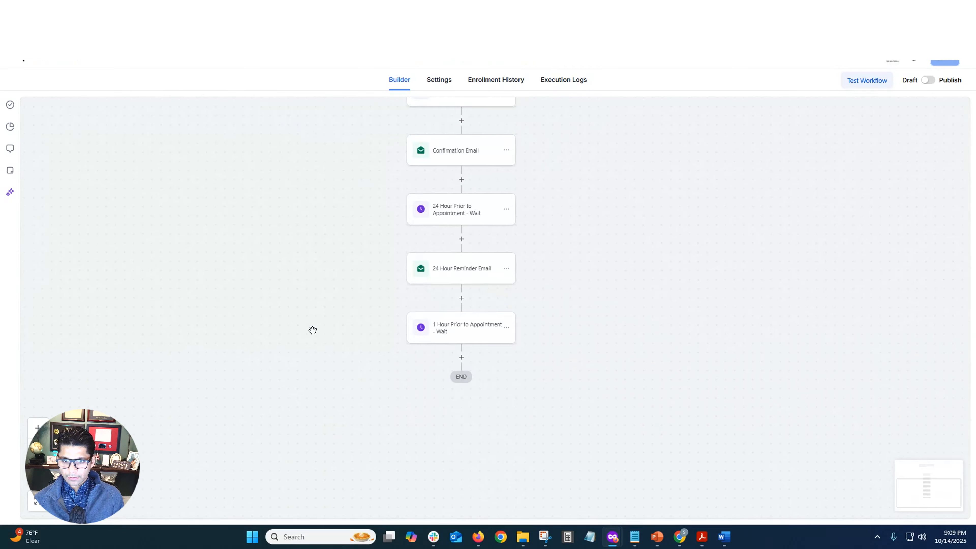
{"action": "left_click", "coordinate": [464, 362]}
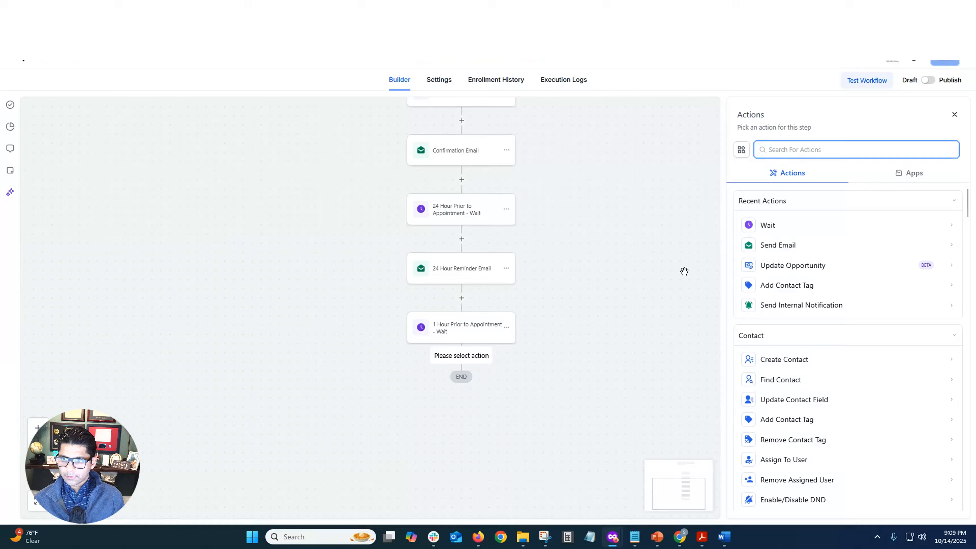
{"action": "left_click", "coordinate": [791, 246]}
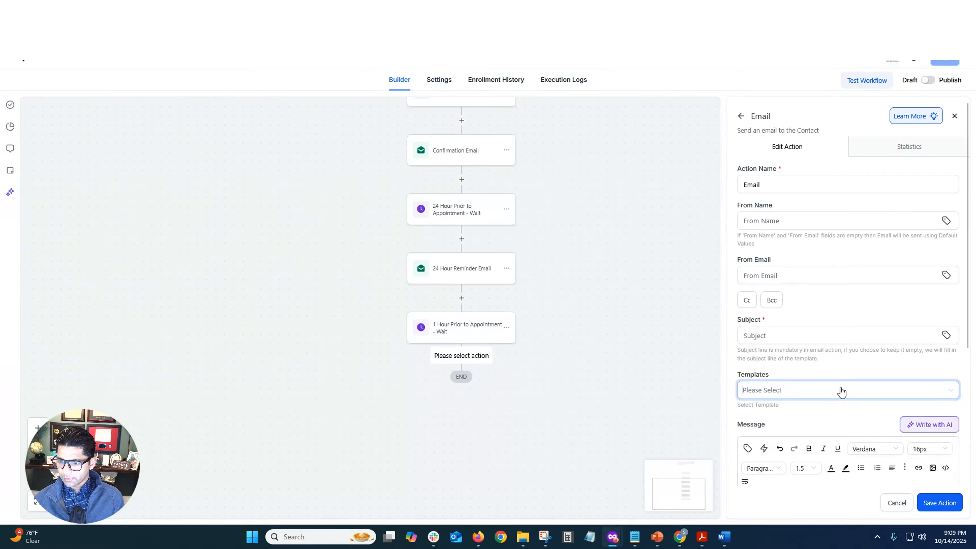
{"action": "left_click", "coordinate": [841, 391]}
{"action": "left_click", "coordinate": [820, 432]}
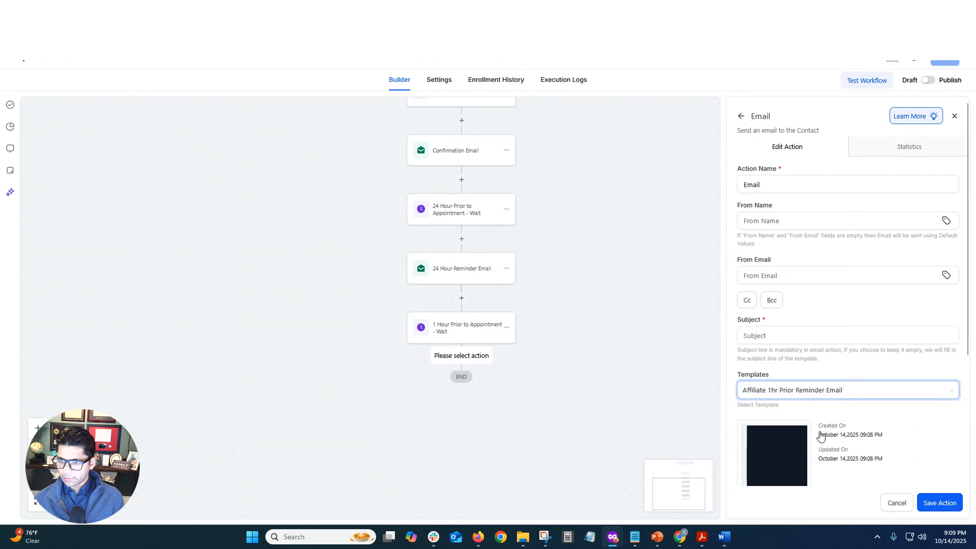
{"action": "left_click", "coordinate": [796, 339]}
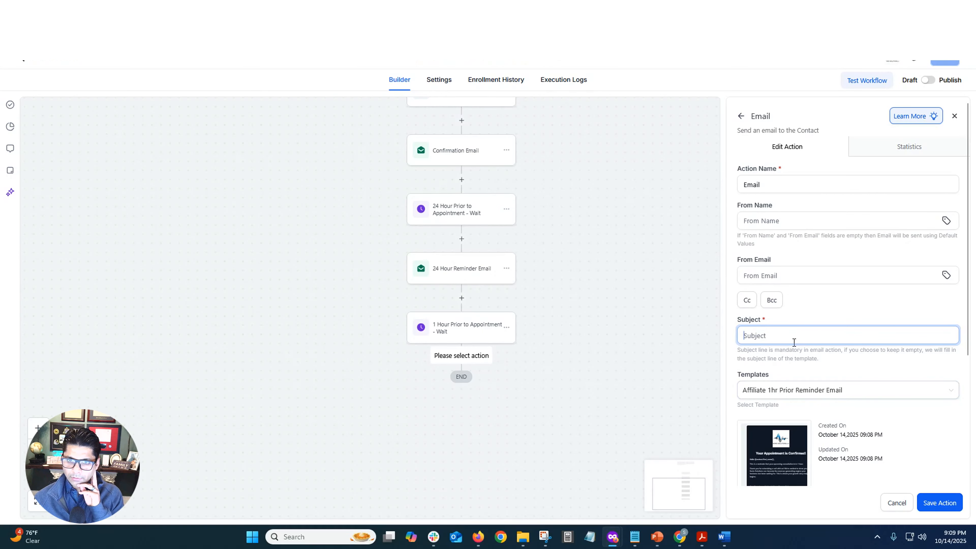
Discard the unsaved email action and copy the subject line from the 24 Hour Reminder Email, leaving that action unedited.
{"action": "left_click", "coordinate": [459, 270]}
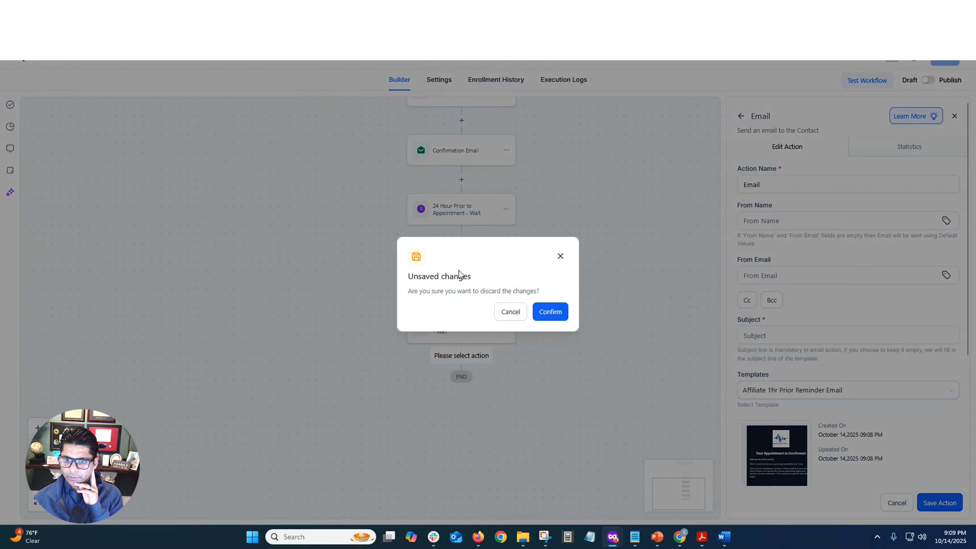
{"action": "left_click", "coordinate": [549, 313]}
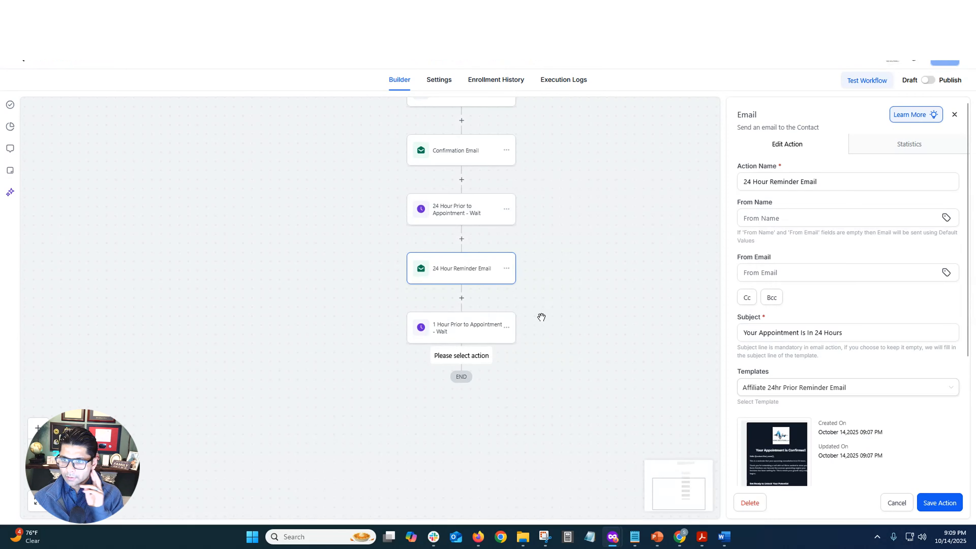
{"action": "triple_click", "coordinate": [811, 335]}
{"action": "key", "text": "ctrl+c"}
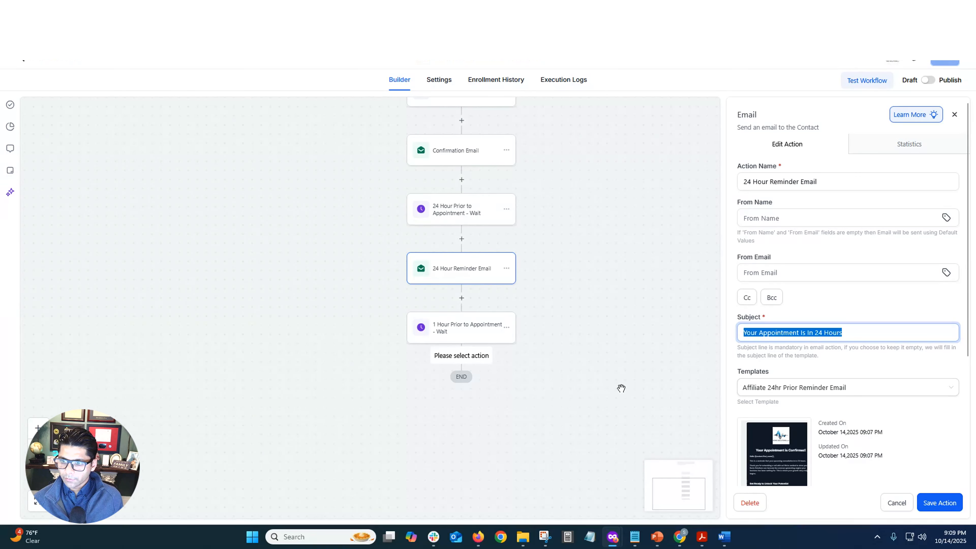
{"action": "left_click", "coordinate": [896, 503]}
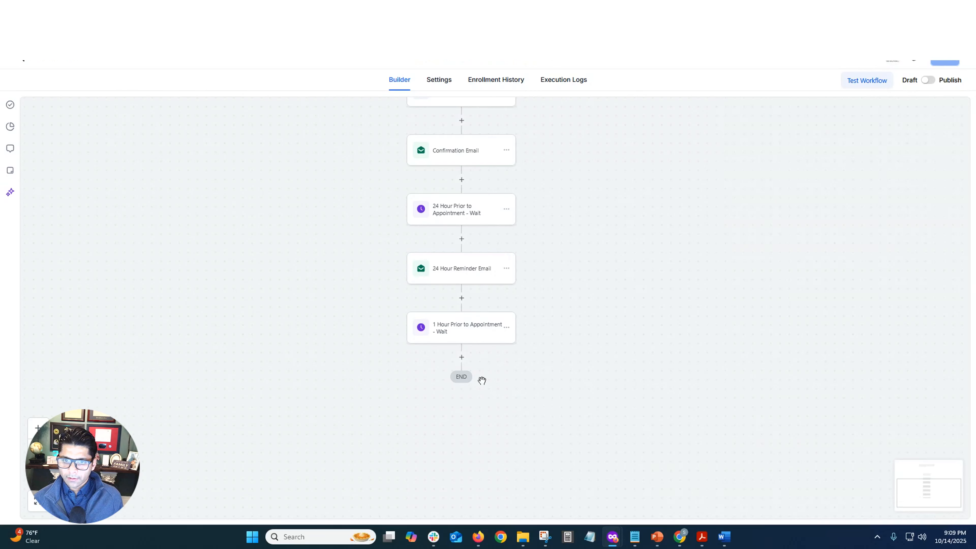
Add a Send Email action after the 1-hour wait with the subject "Your Appointment Is In 1 Hour".
{"action": "left_click", "coordinate": [460, 359]}
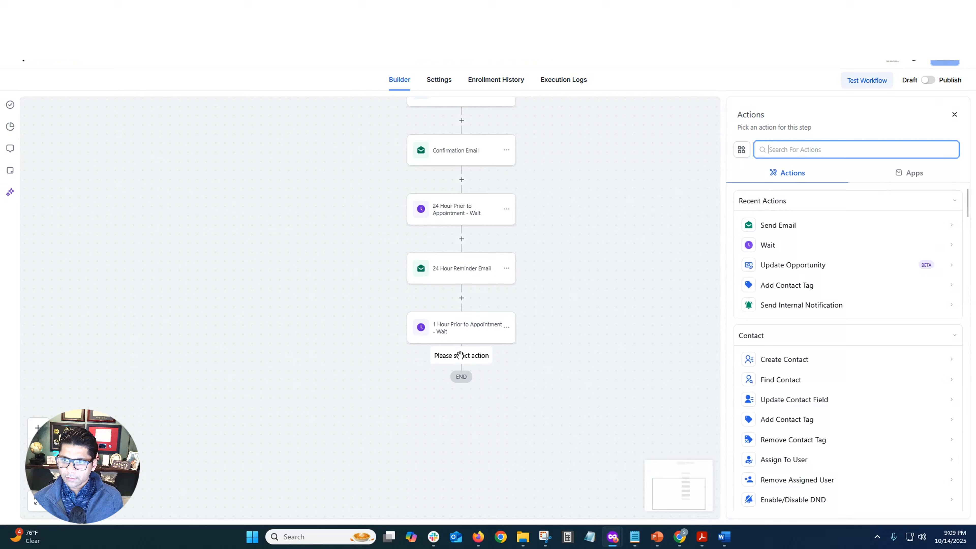
{"action": "left_click", "coordinate": [781, 225]}
{"action": "key", "text": "ctrl+v"}
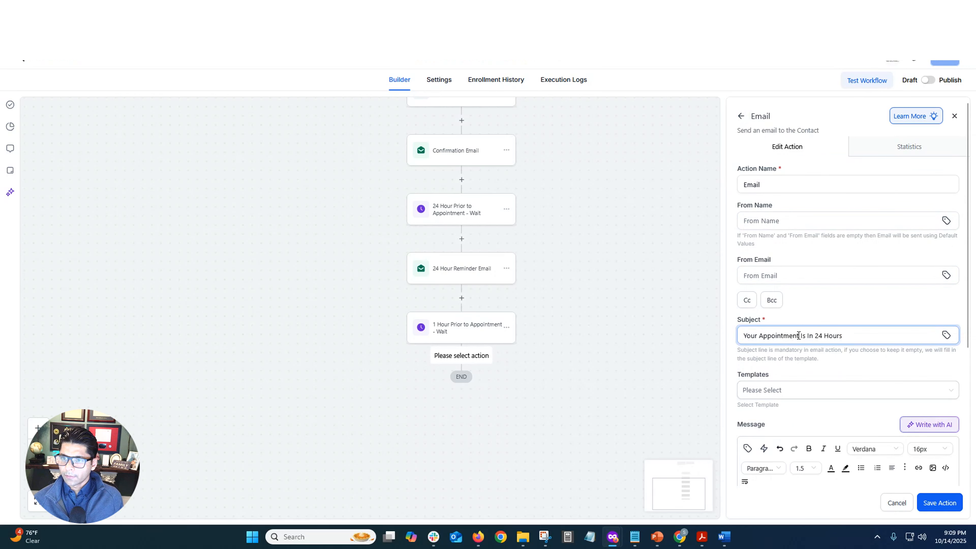
{"action": "key", "text": "BackSpace"}
{"action": "key", "text": "BackSpace"}
{"action": "type", "text": "1"}
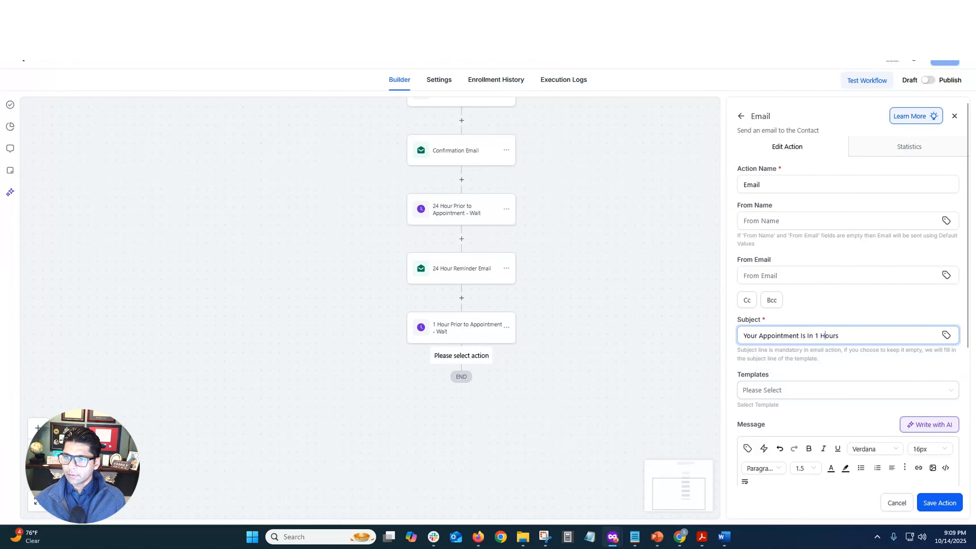
{"action": "key", "text": "Delete"}
Assign the Affiliate 1hr Prior Reminder Email template, name the action "Your Appointment Is In 1 Hour" and save it.
{"action": "left_click", "coordinate": [838, 391]}
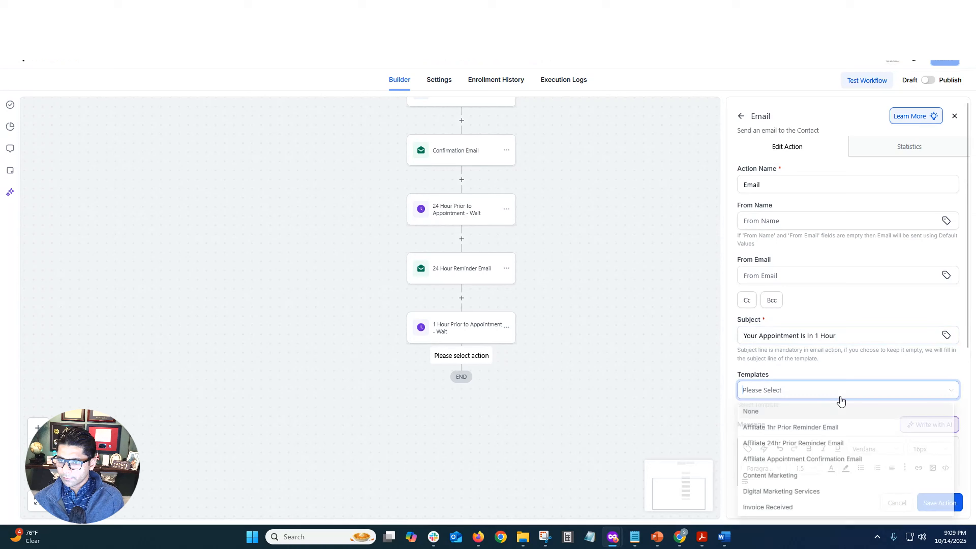
{"action": "left_click", "coordinate": [829, 429]}
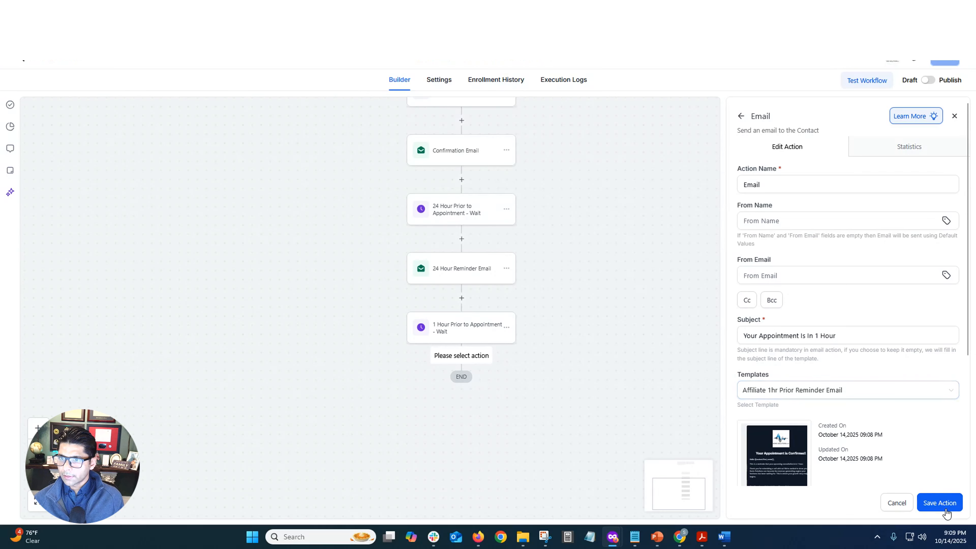
{"action": "left_click", "coordinate": [780, 184]}
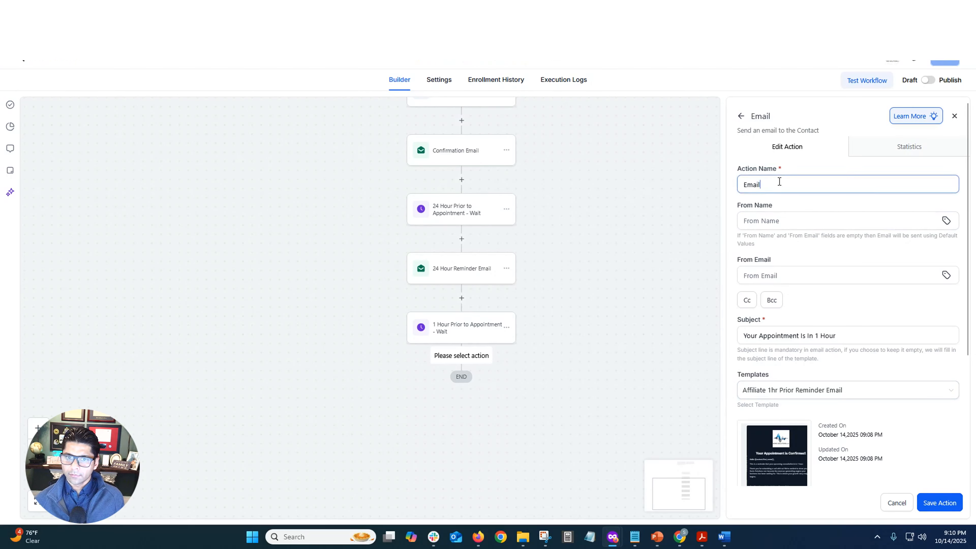
{"action": "type", "text": "Your Appointment Is In 1 Hour"}
{"action": "key", "text": "Delete"}
{"action": "key", "text": "Delete"}
{"action": "key", "text": "Delete"}
{"action": "key", "text": "Delete"}
{"action": "key", "text": "Delete"}
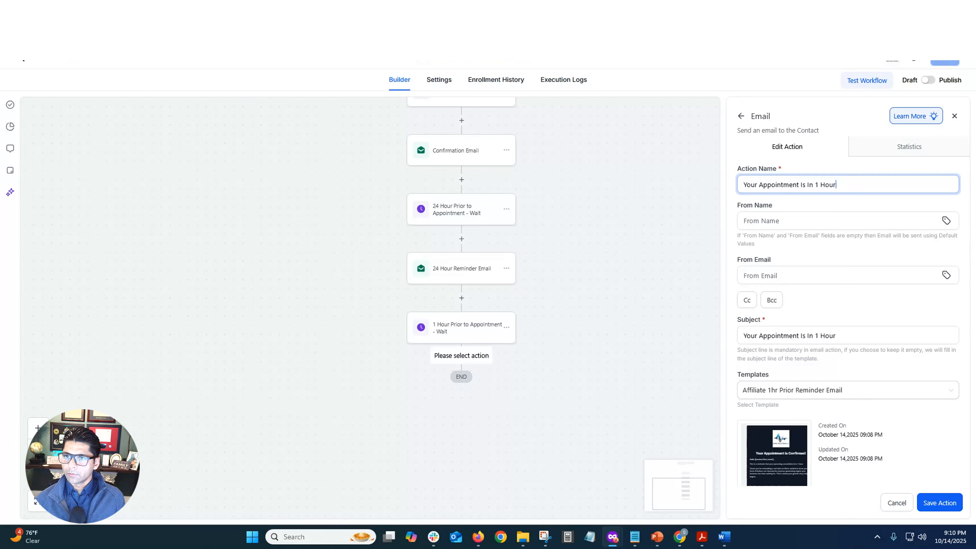
{"action": "left_click", "coordinate": [938, 502]}
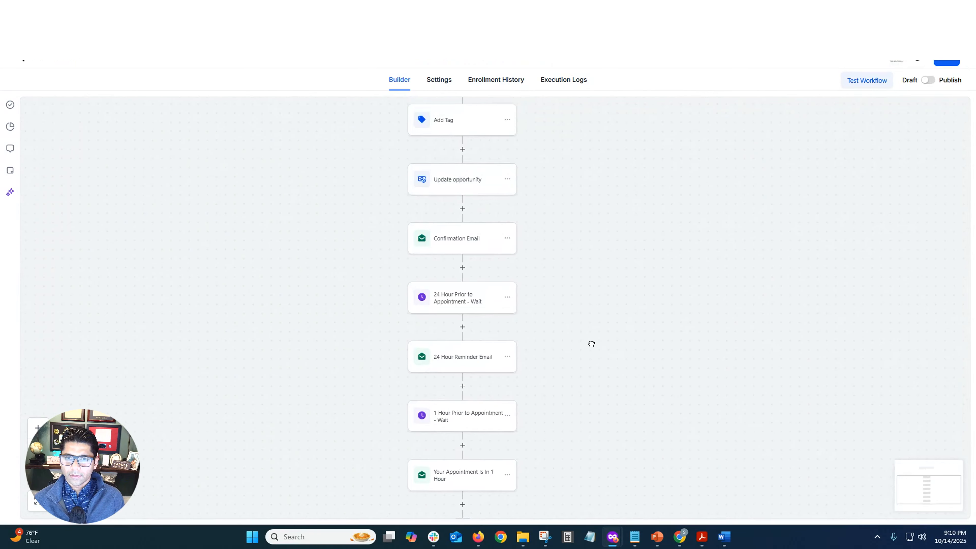
Review the whole workflow from the booking trigger through the tag, opportunity, email and wait actions.
{"action": "scroll", "coordinate": [584, 378], "scroll_direction": "down", "scroll_amount": 2}
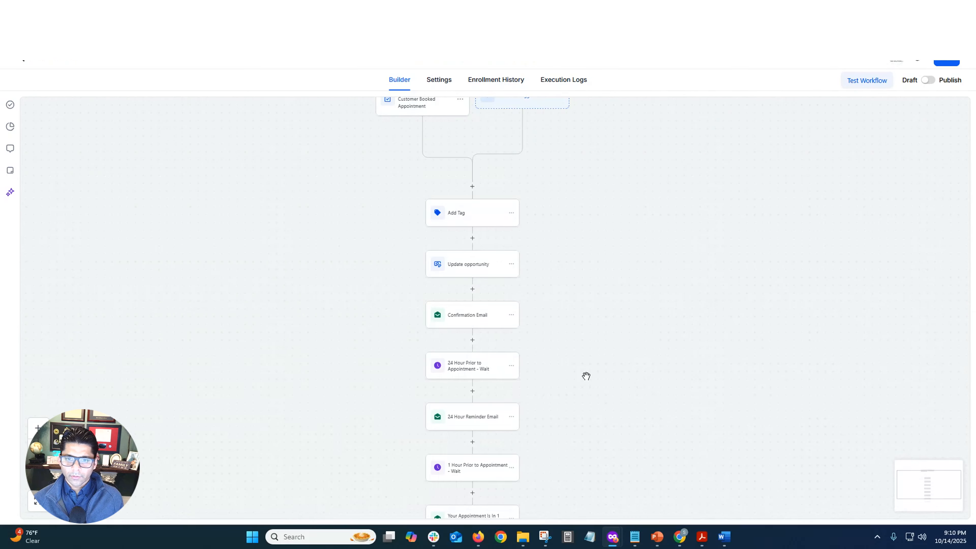
{"action": "scroll", "coordinate": [585, 375], "scroll_direction": "down", "scroll_amount": 2}
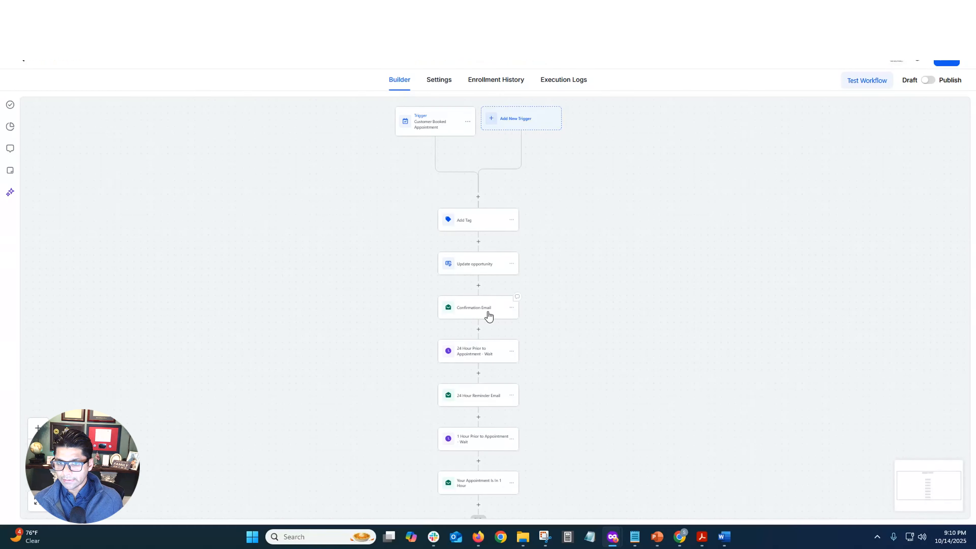
{"action": "scroll", "coordinate": [536, 340], "scroll_direction": "down", "scroll_amount": 3}
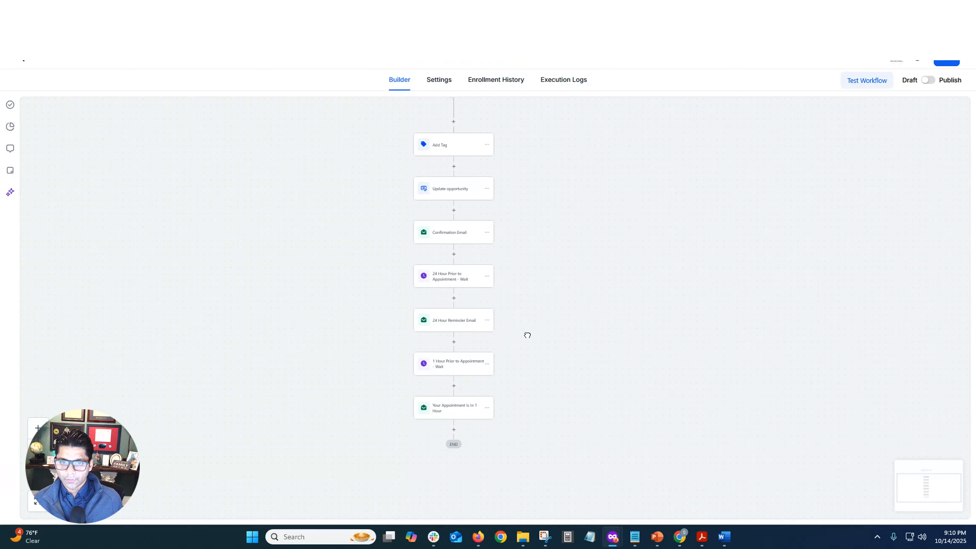
{"action": "left_click_drag", "start_coordinate": [526, 333], "coordinate": [523, 255]}
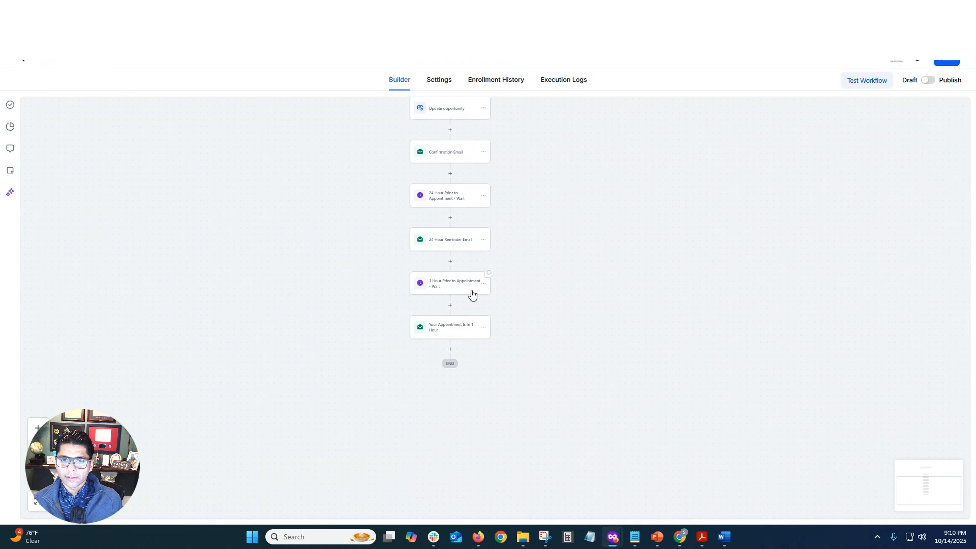
{"action": "left_click_drag", "start_coordinate": [511, 338], "coordinate": [511, 320]}
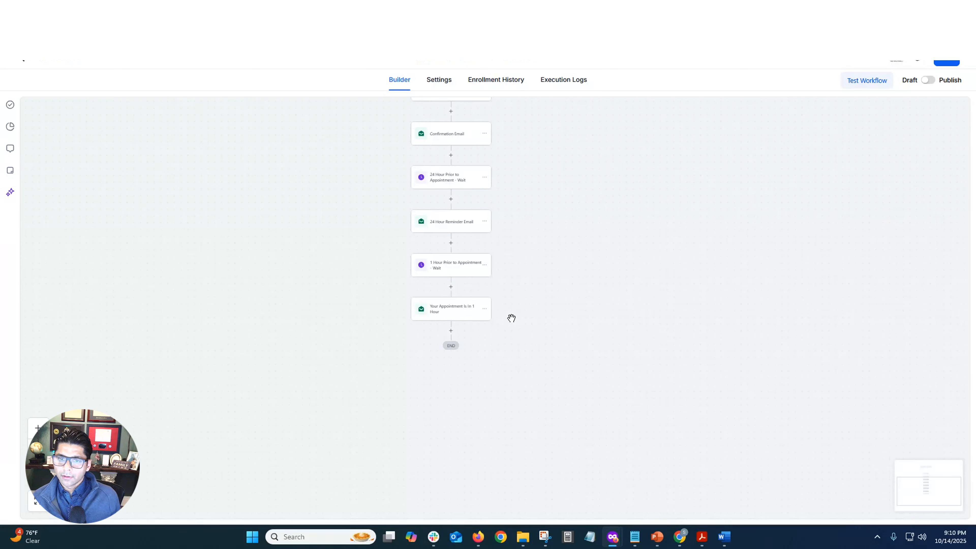
{"action": "left_click_drag", "start_coordinate": [566, 229], "coordinate": [565, 403]}
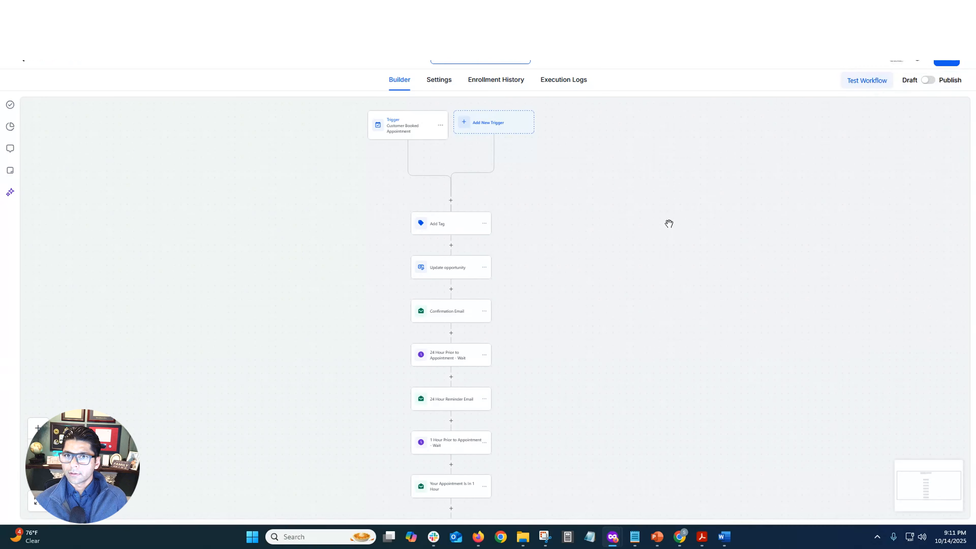
Switch the workflow from draft to published and save it.
{"action": "left_click", "coordinate": [930, 81]}
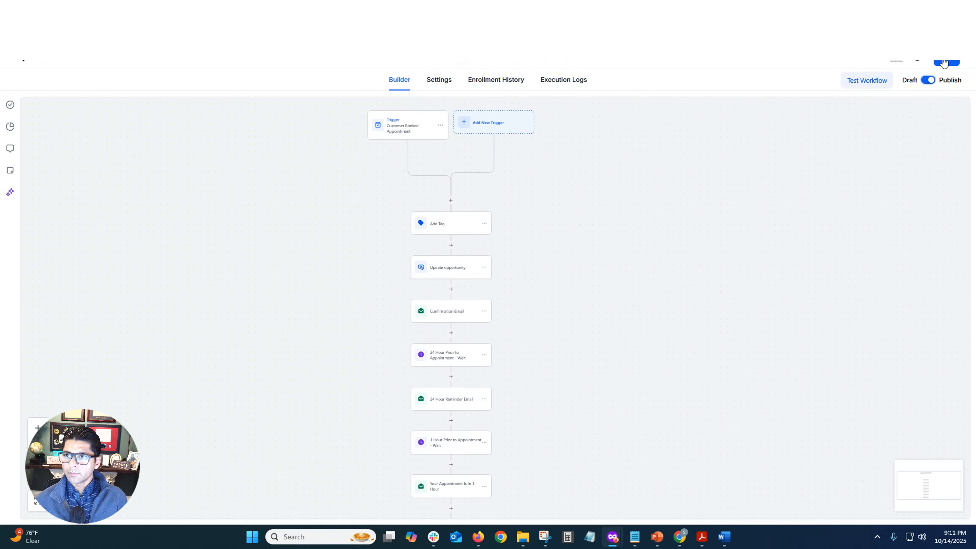
{"action": "left_click", "coordinate": [944, 62]}
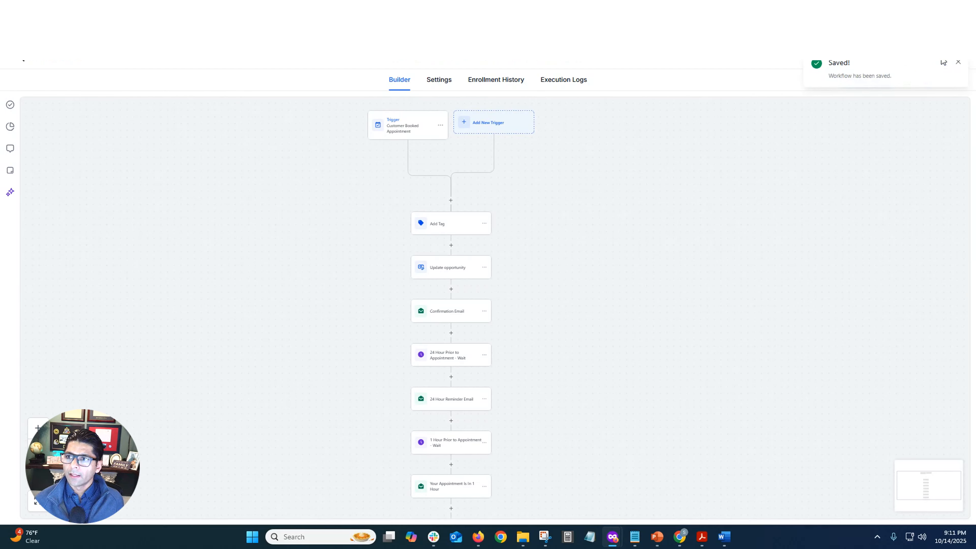
{"action": "left_click", "coordinate": [957, 62]}
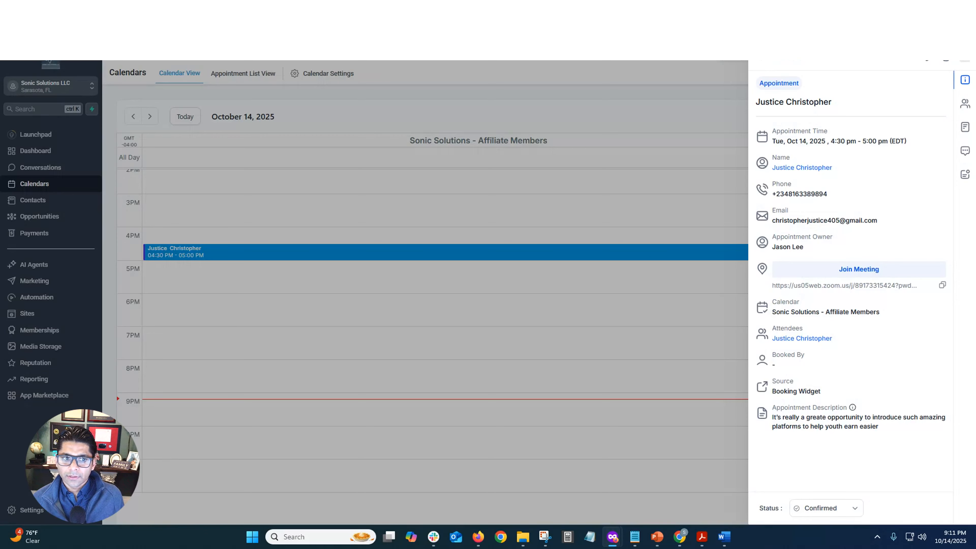
Examine the 4:30 PM appointment on the affiliate members calendar for October 14, 2025.
{"action": "left_click", "coordinate": [389, 212]}
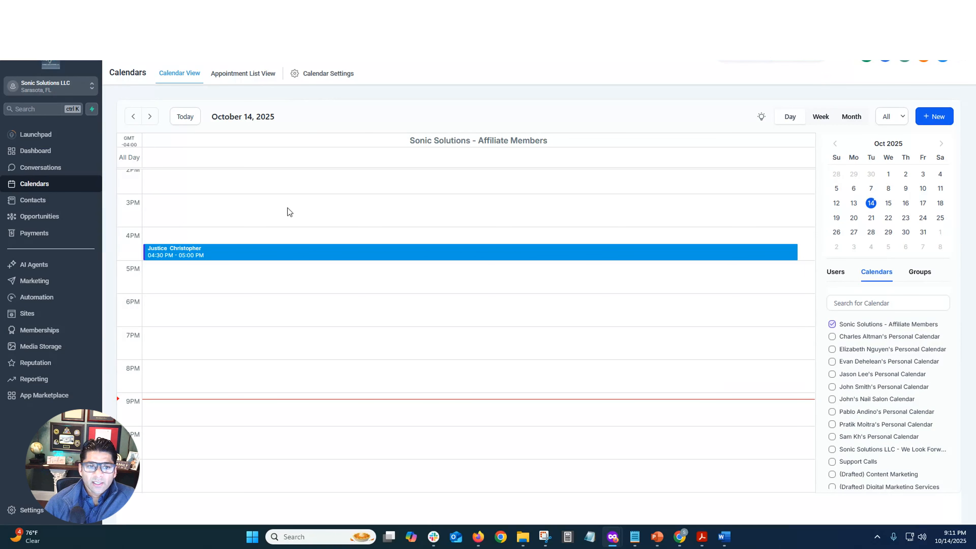
{"action": "left_click", "coordinate": [232, 251]}
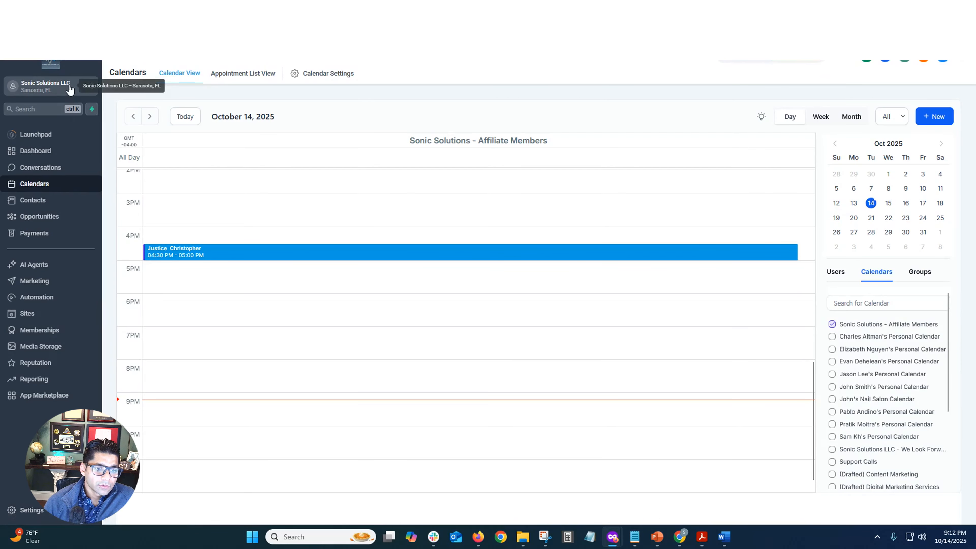
Restrict the first listed staff member's data visibility to only assigned data in their roles and permissions, and save the change.
{"action": "left_click", "coordinate": [33, 513]}
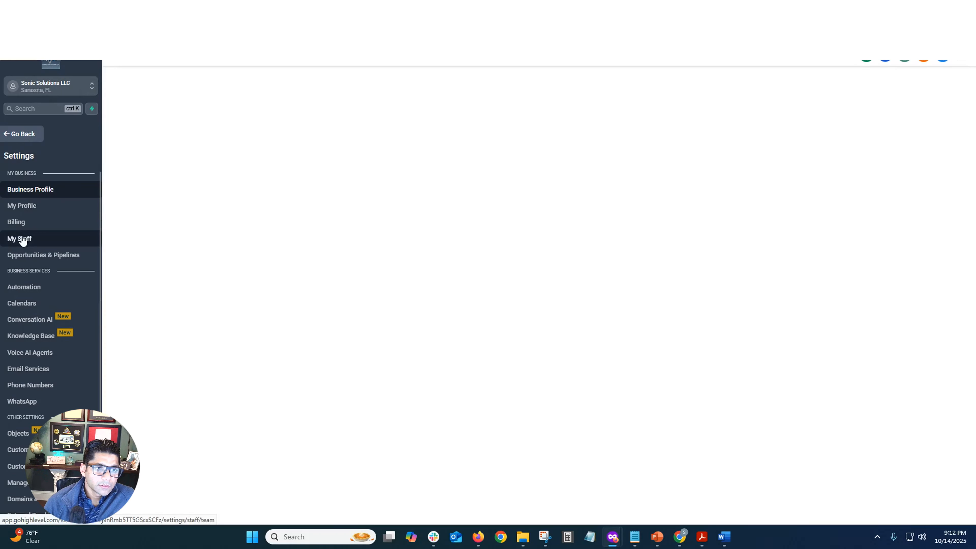
{"action": "left_click", "coordinate": [35, 241]}
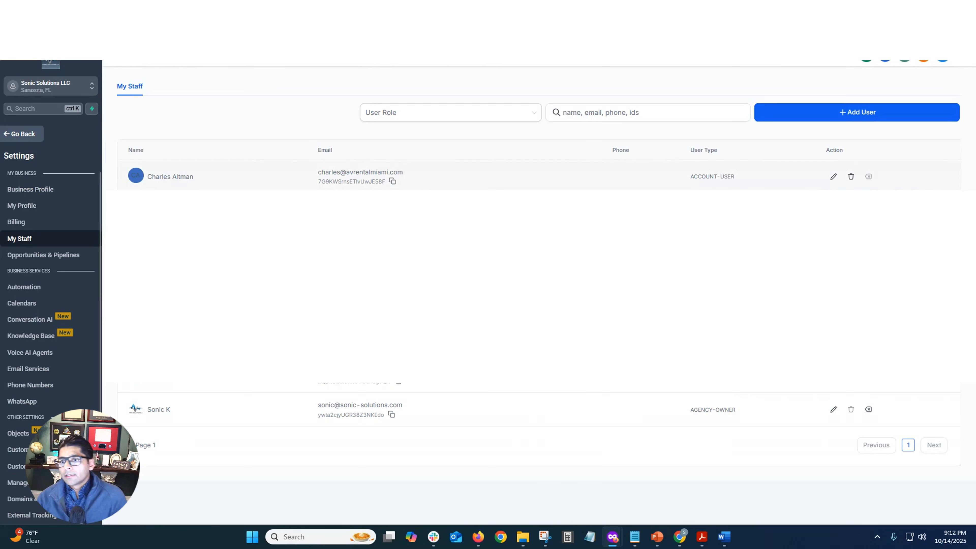
{"action": "left_click", "coordinate": [831, 177]}
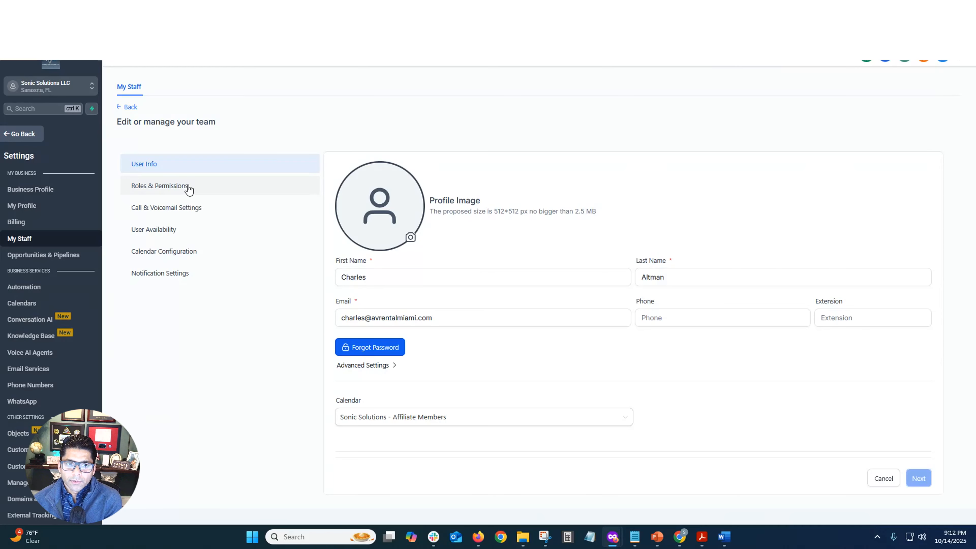
{"action": "left_click", "coordinate": [188, 187]}
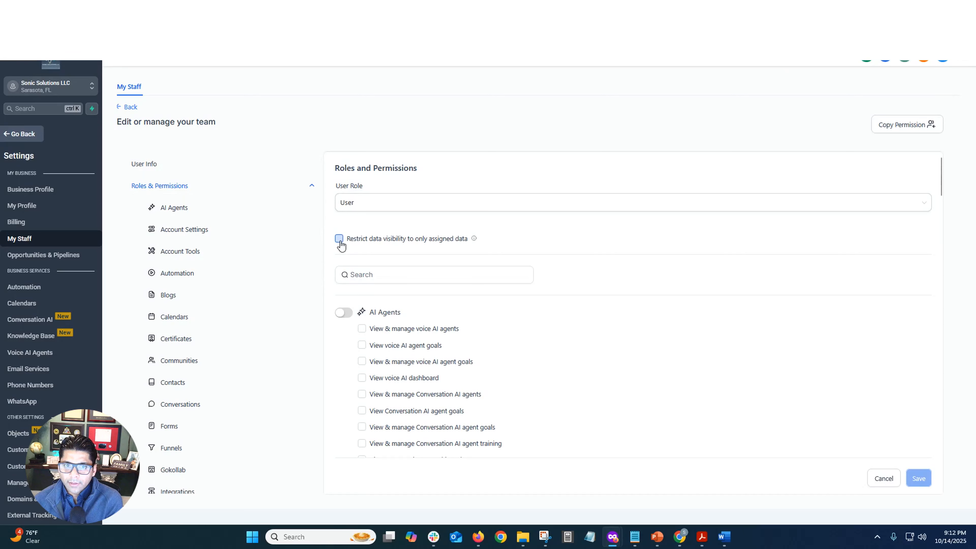
{"action": "left_click", "coordinate": [339, 239]}
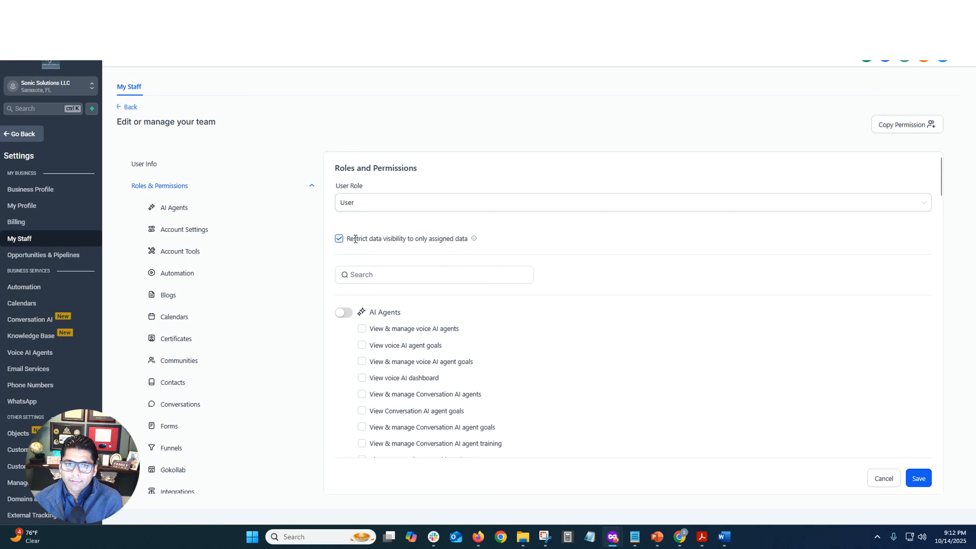
{"action": "left_click_drag", "start_coordinate": [347, 239], "coordinate": [466, 240]}
{"action": "left_click", "coordinate": [631, 276]}
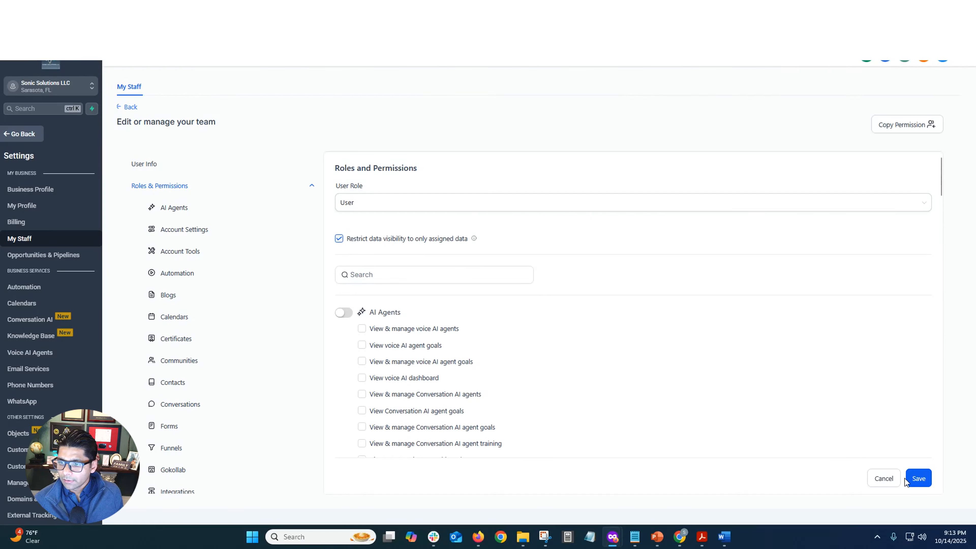
{"action": "left_click", "coordinate": [913, 479]}
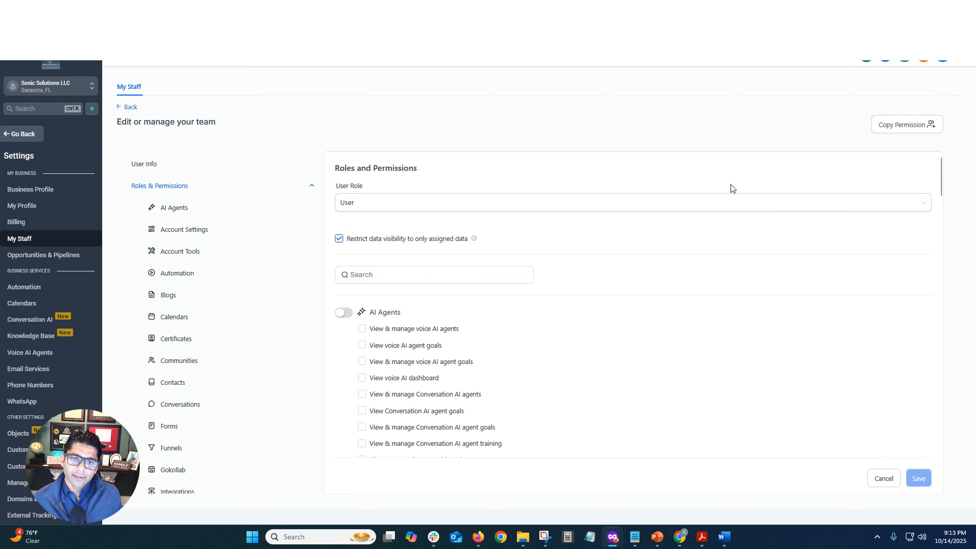
Restrict the second listed staff member's data visibility to only assigned data in their roles and permissions.
{"action": "left_click", "coordinate": [207, 255]}
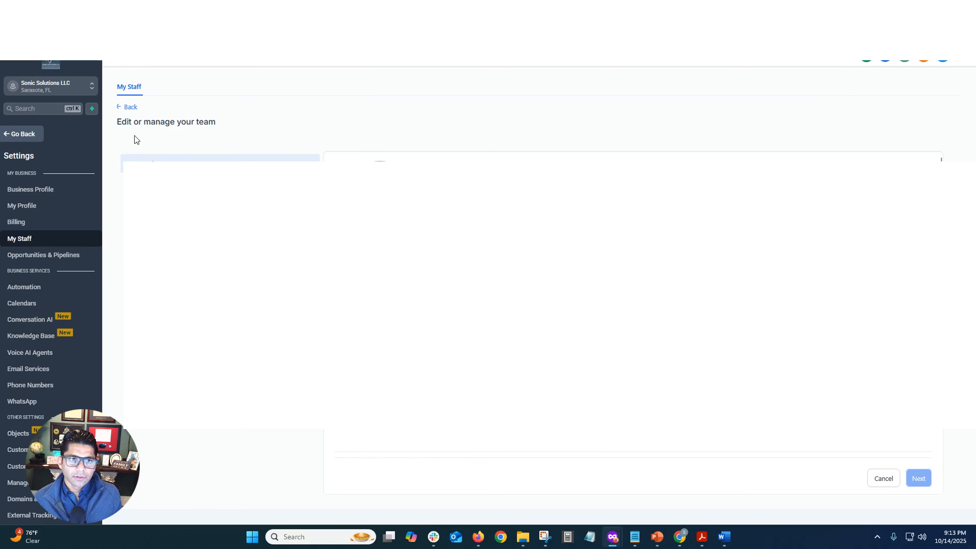
{"action": "left_click", "coordinate": [130, 108]}
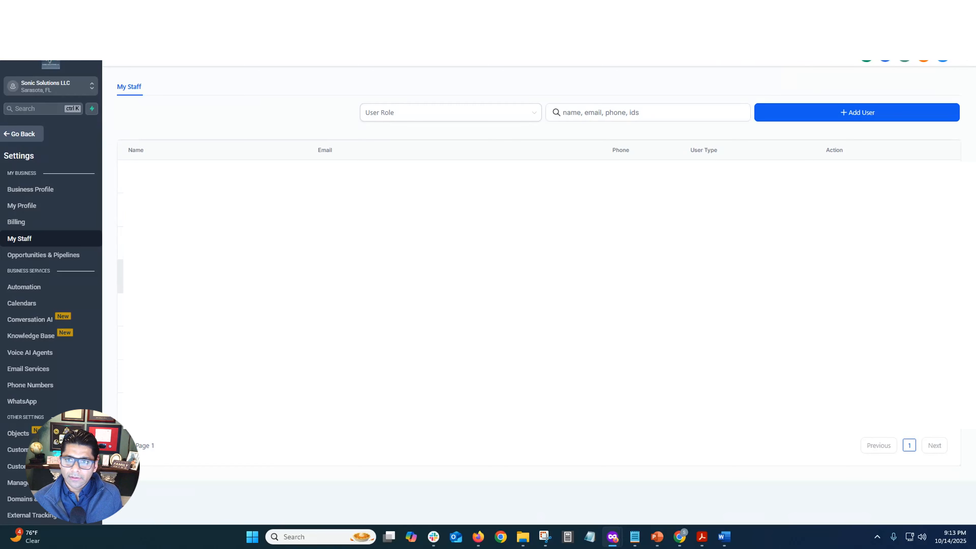
{"action": "left_click", "coordinate": [830, 210]}
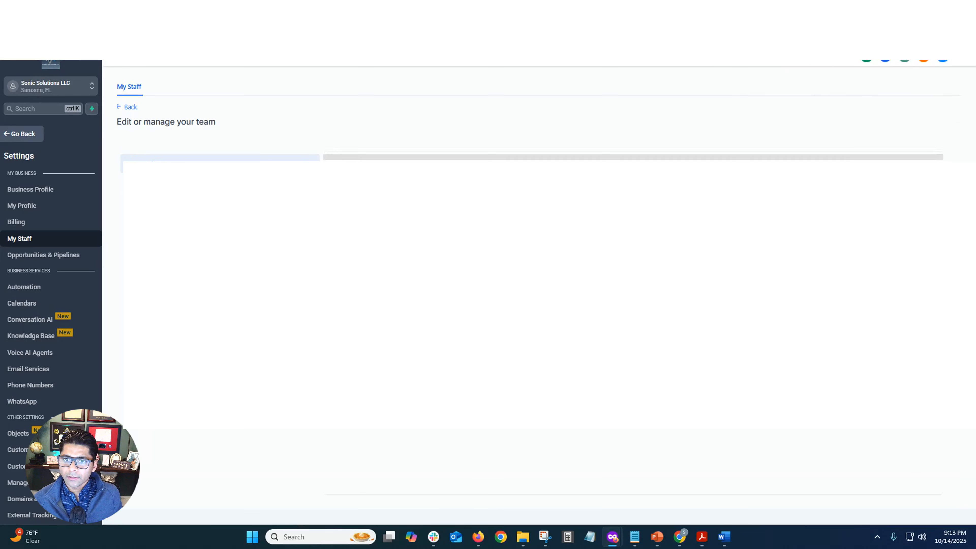
{"action": "left_click", "coordinate": [159, 187]}
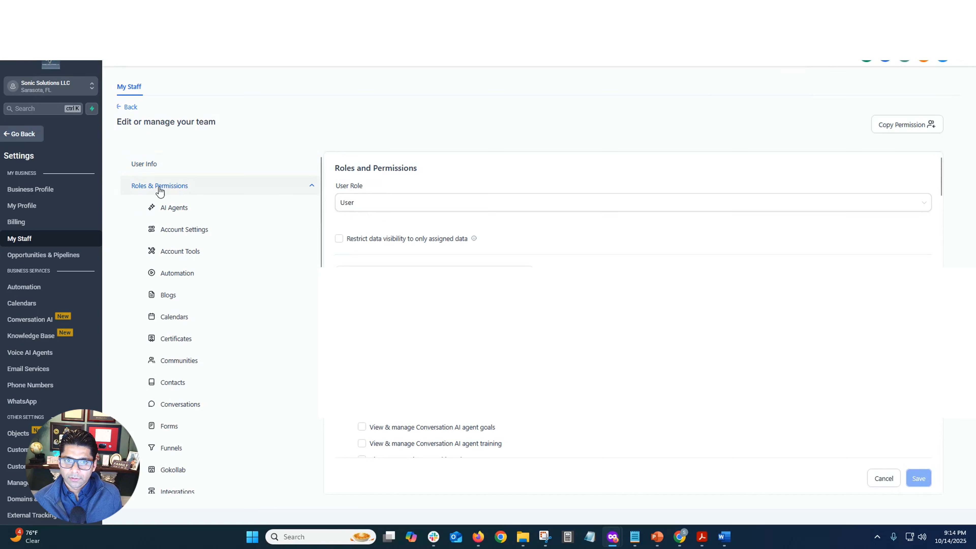
{"action": "left_click", "coordinate": [339, 238]}
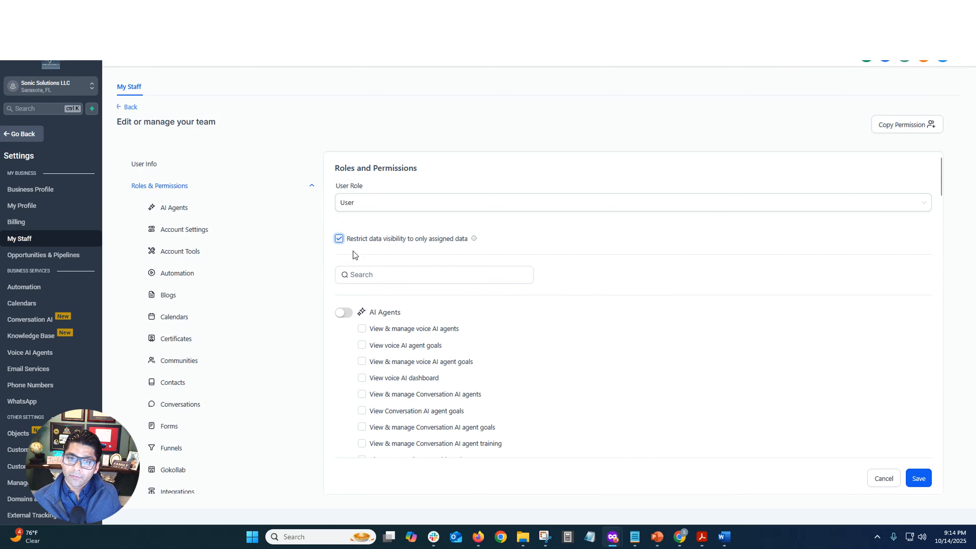
{"action": "scroll", "coordinate": [527, 405], "scroll_direction": "down", "scroll_amount": 15}
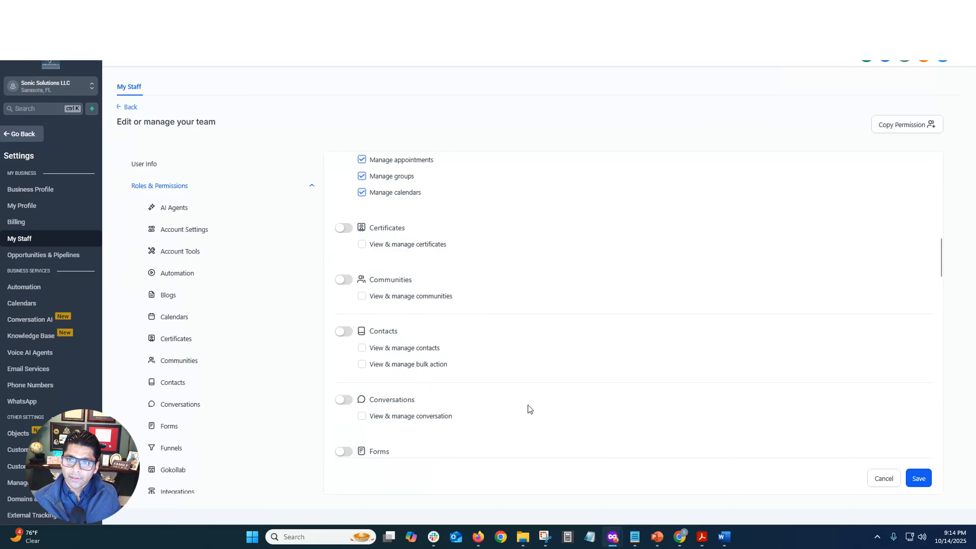
{"action": "scroll", "coordinate": [528, 405], "scroll_direction": "up", "scroll_amount": 12}
{"action": "scroll", "coordinate": [527, 405], "scroll_direction": "up", "scroll_amount": 3}
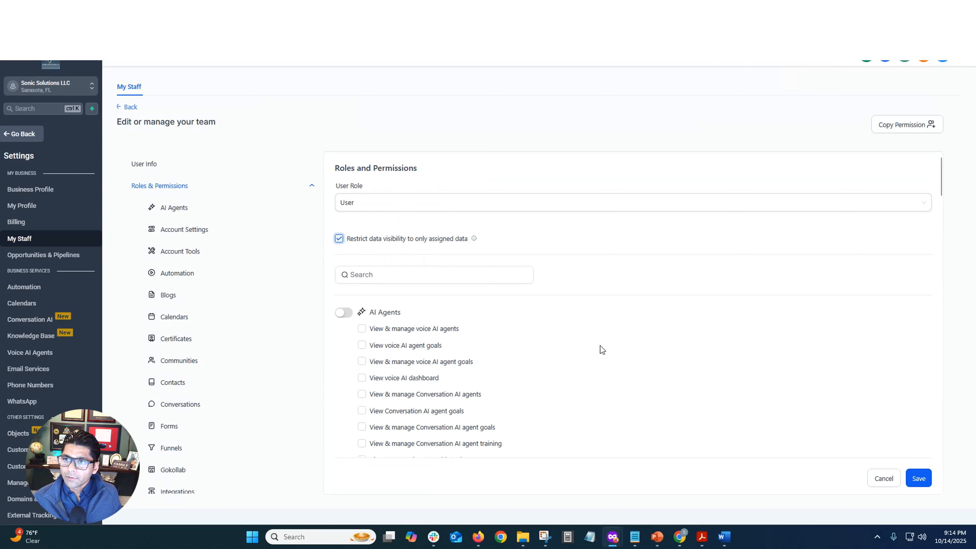
Examine the option to copy permission settings from another user, then return to the staff member's roles and permissions.
{"action": "left_click", "coordinate": [915, 125]}
{"action": "left_click", "coordinate": [559, 318]}
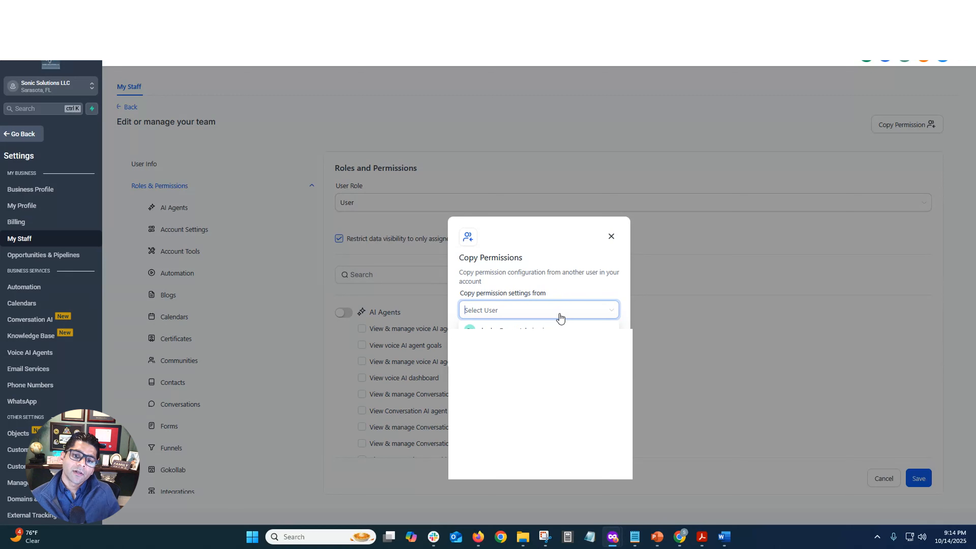
{"action": "left_click", "coordinate": [584, 286]}
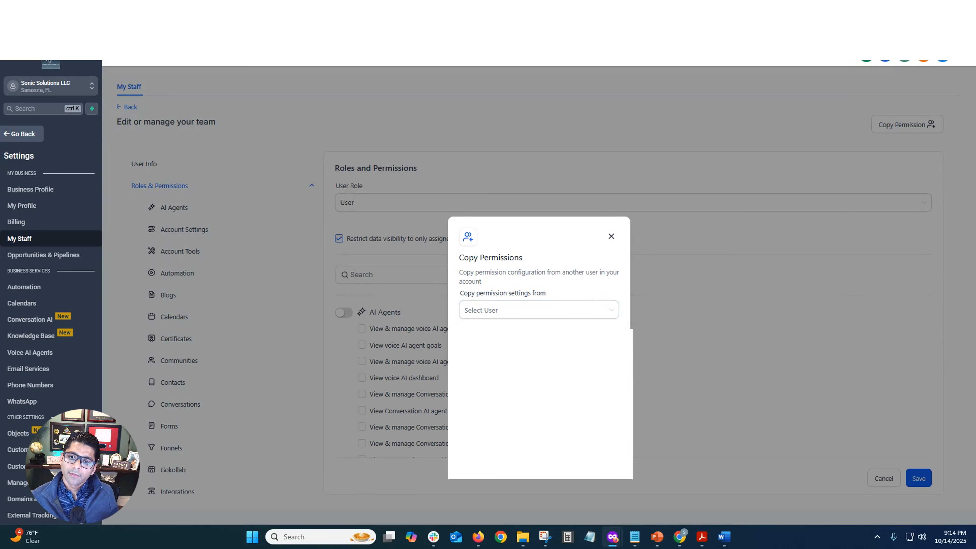
{"action": "left_click", "coordinate": [566, 349]}
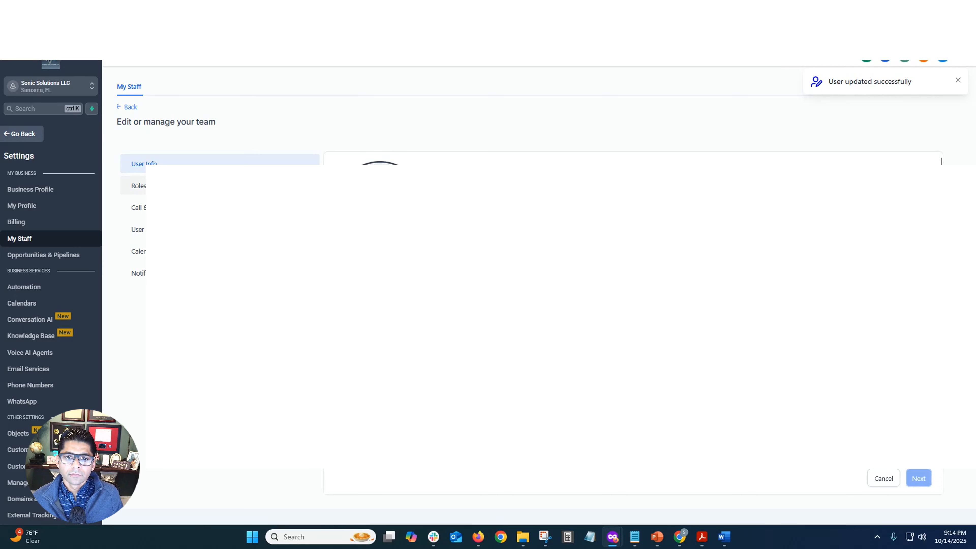
{"action": "left_click", "coordinate": [138, 186]}
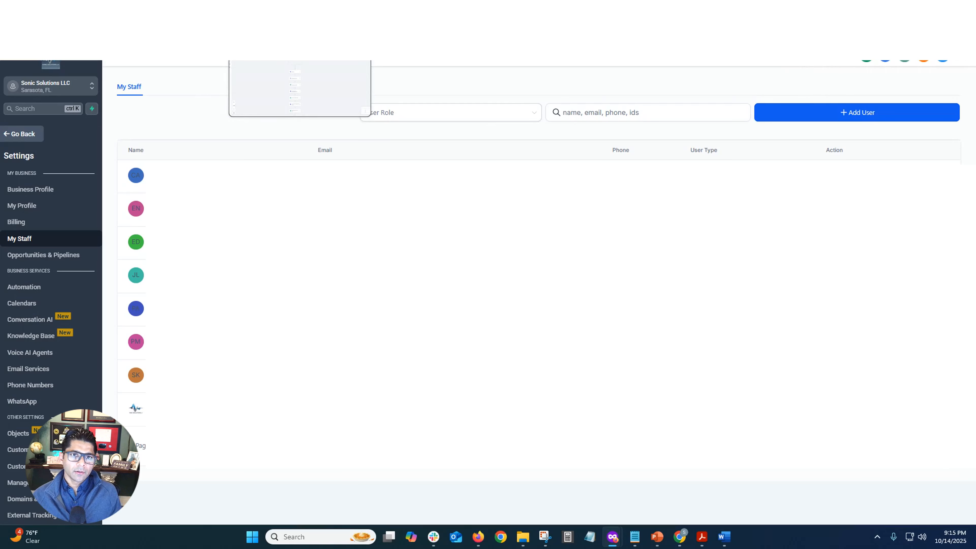